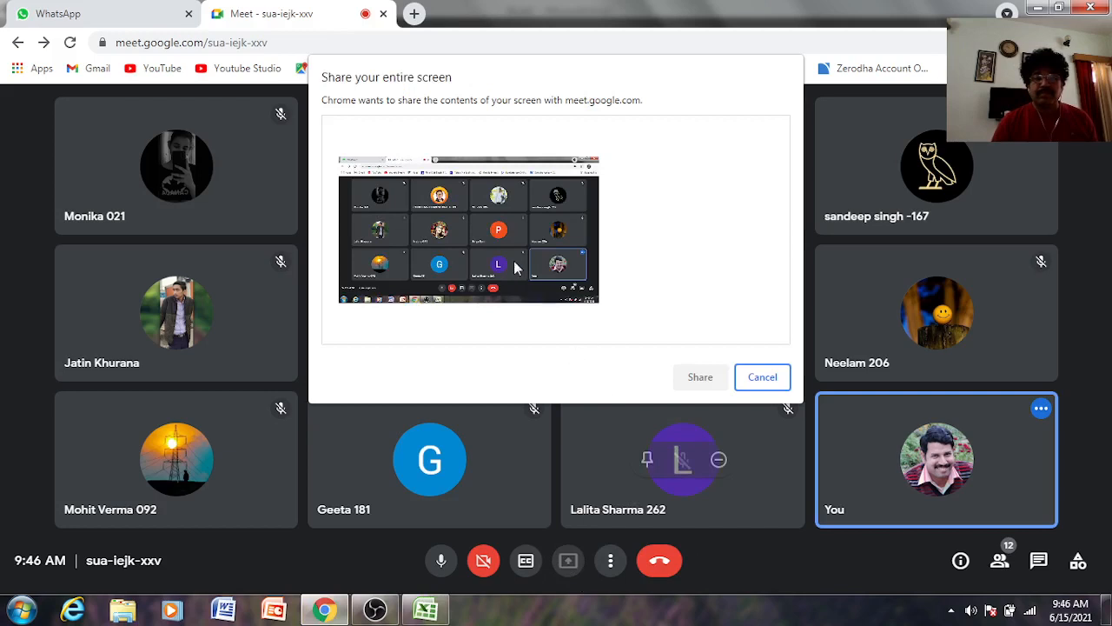
Share the entire screen in the Meet call, switch to the Book1 workbook in Excel, and dismiss the presenting notification
click(516, 266)
click(706, 380)
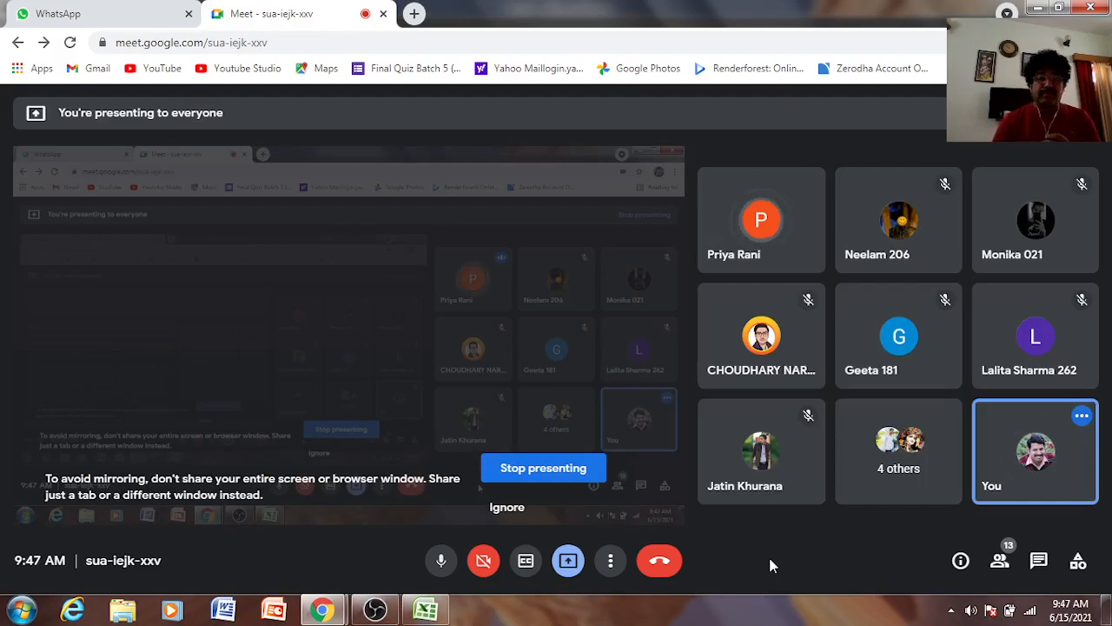
click(426, 611)
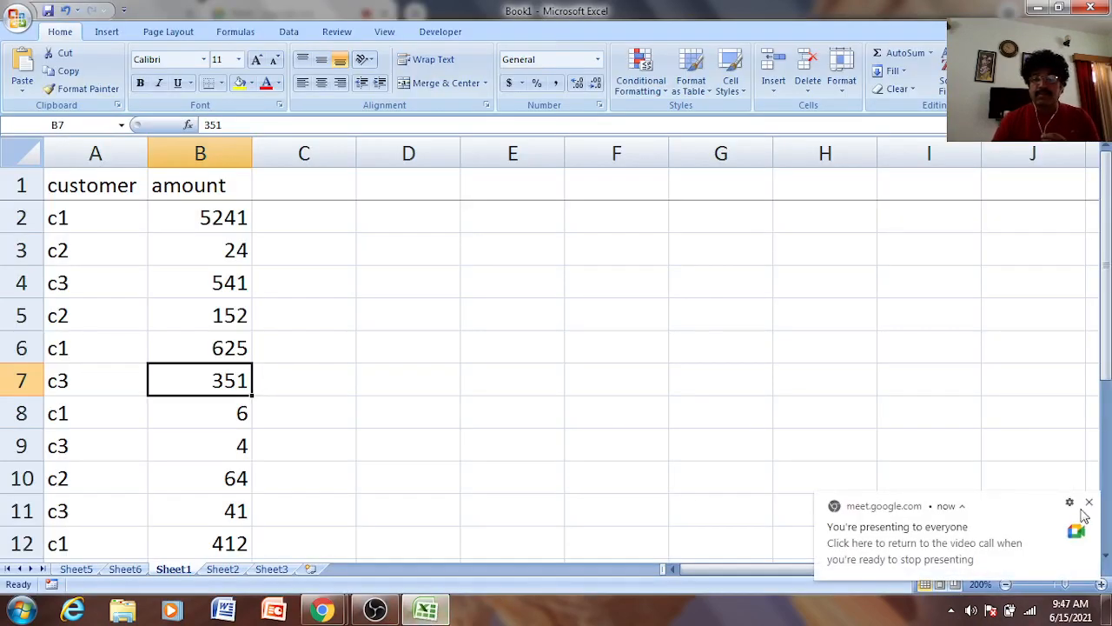
click(1089, 502)
Admit the waiting participant to the Meet call and return to the Excel workbook, dismissing the presenting notification
mouse_move(326, 615)
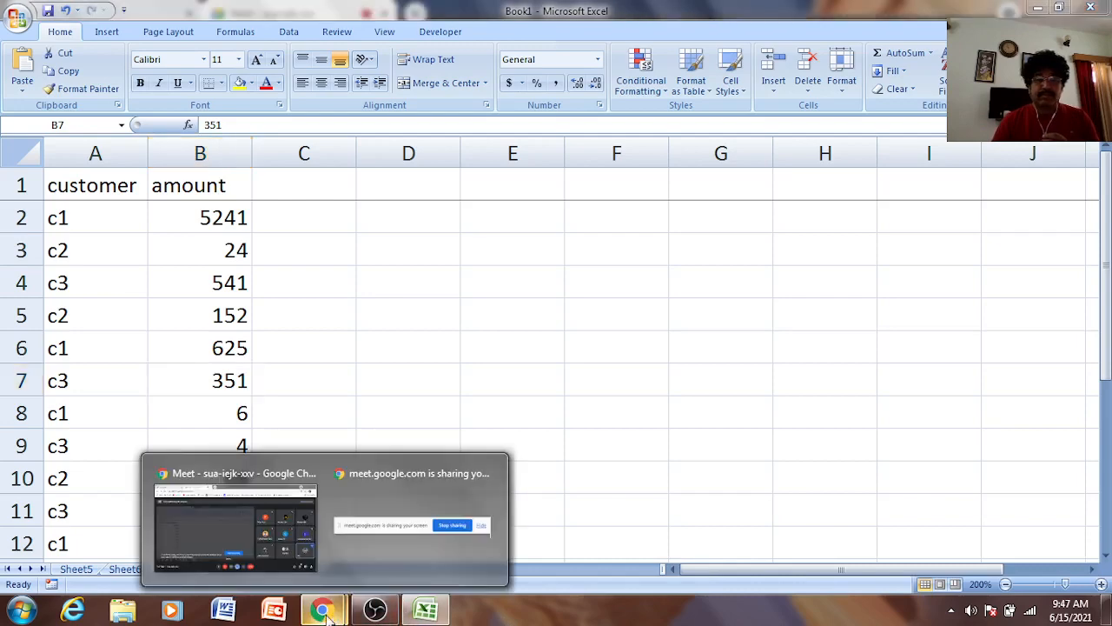
click(278, 503)
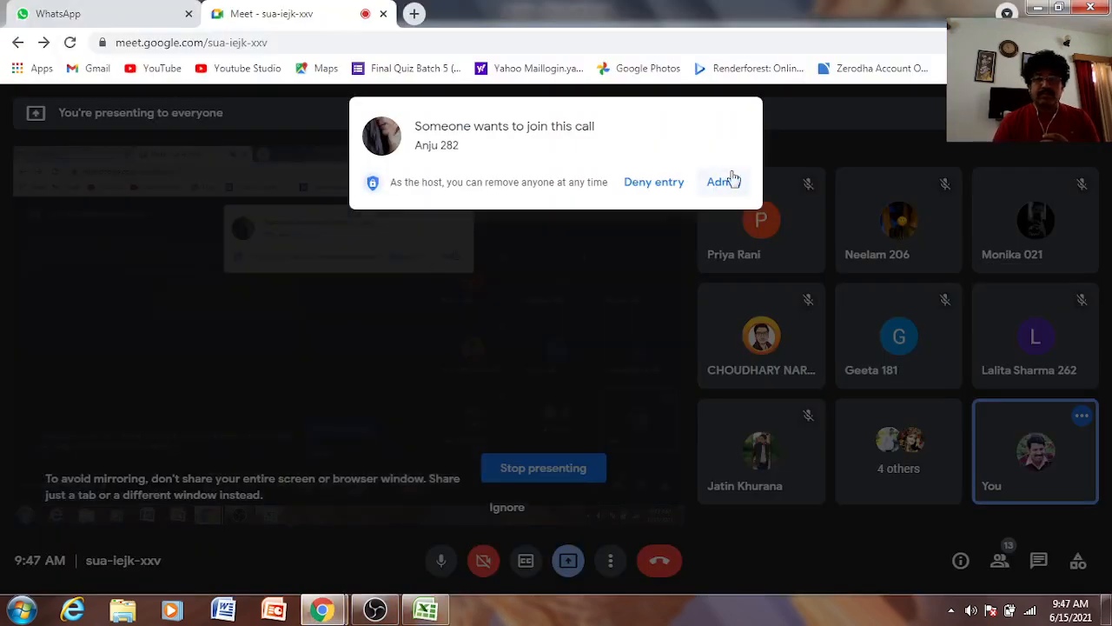
click(721, 182)
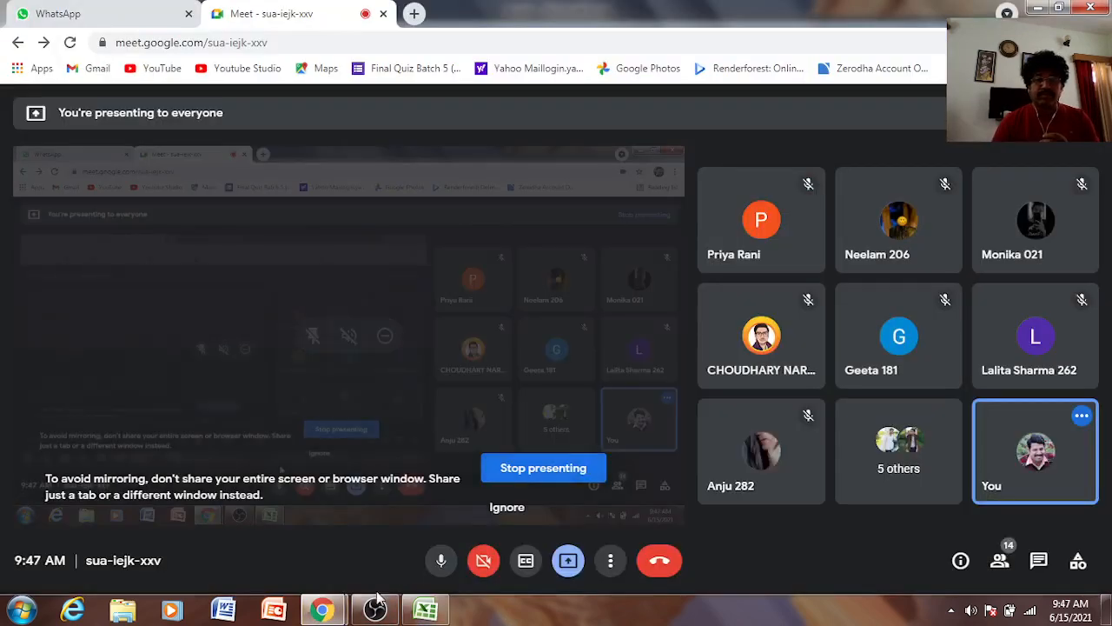
click(425, 612)
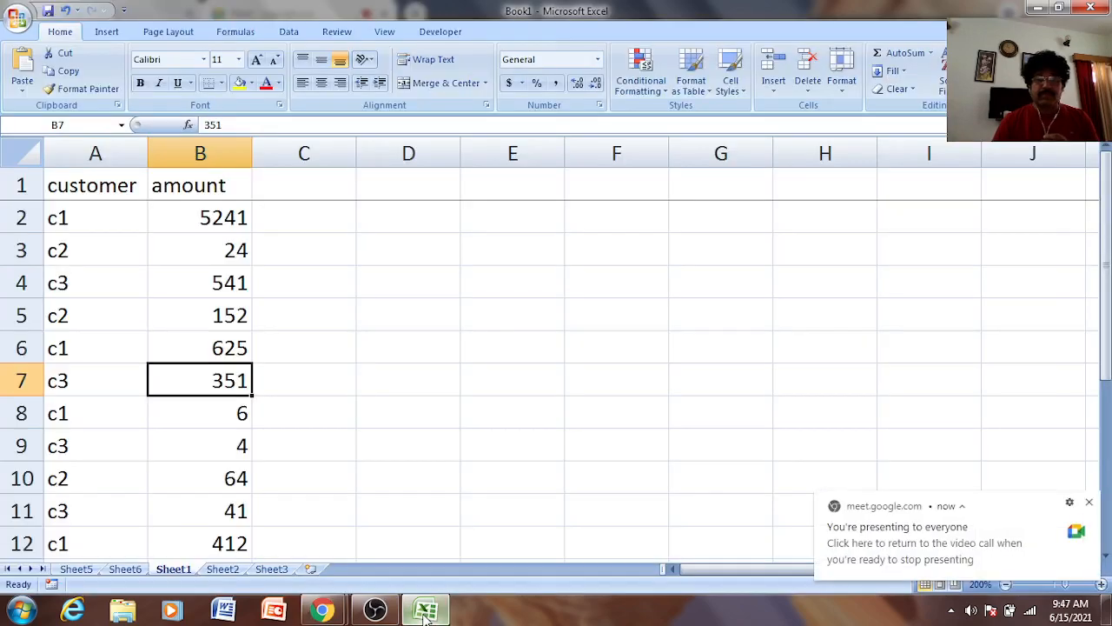
click(1086, 503)
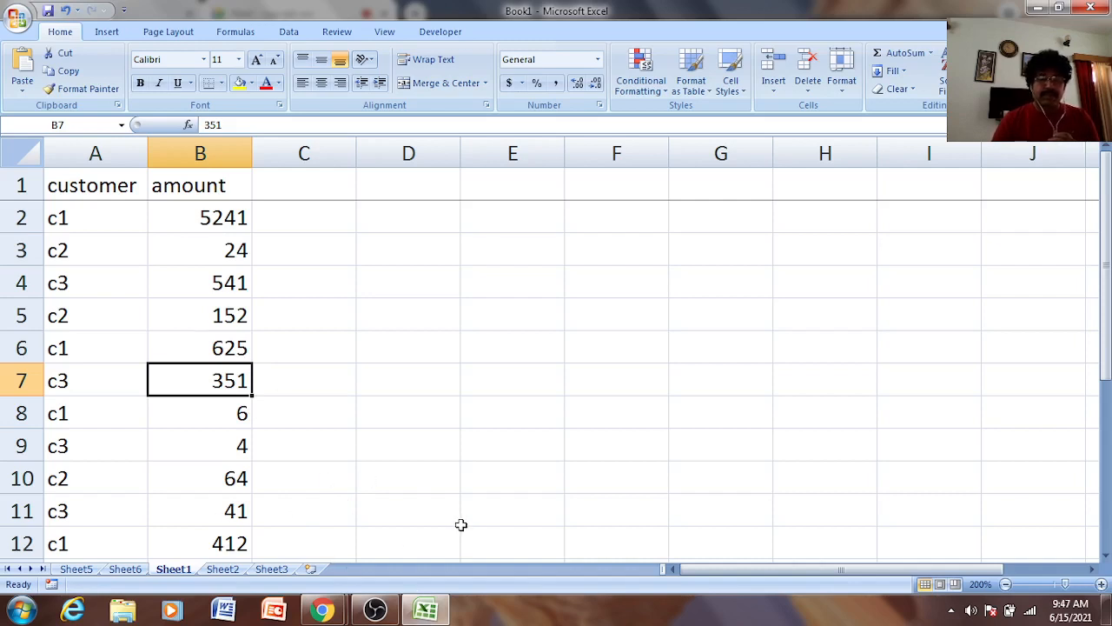
mouse_move(319, 614)
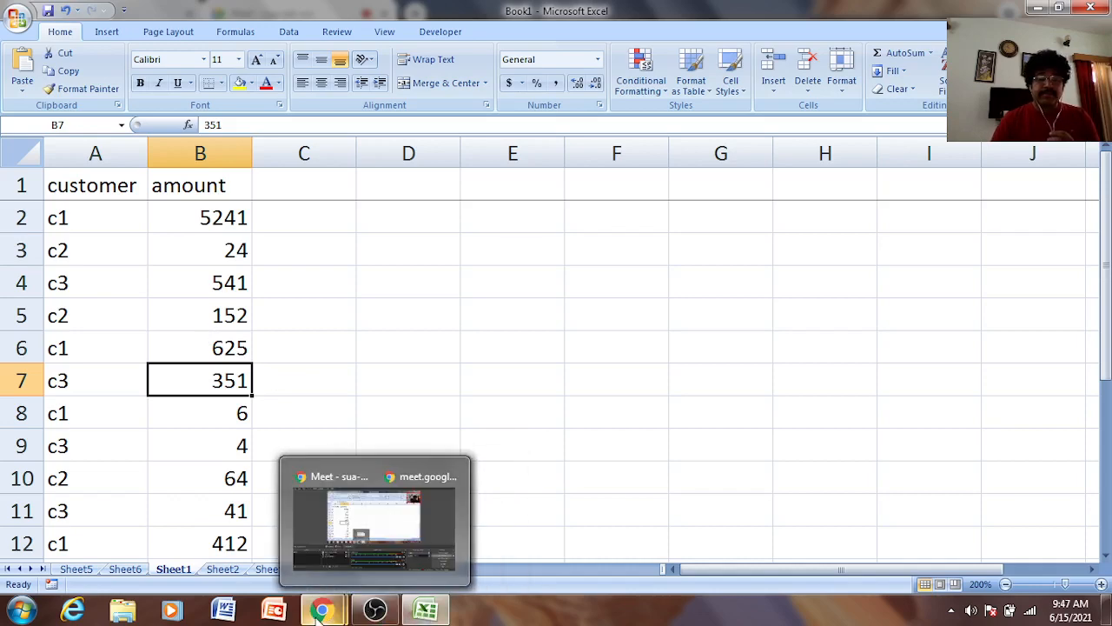
click(428, 611)
click(428, 611)
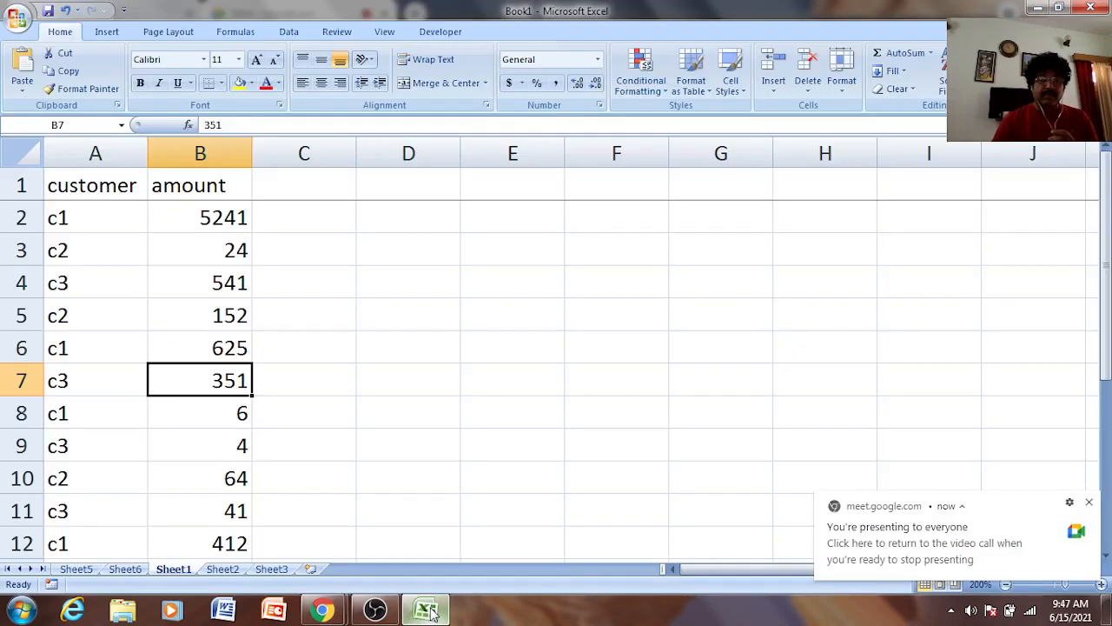
click(1089, 504)
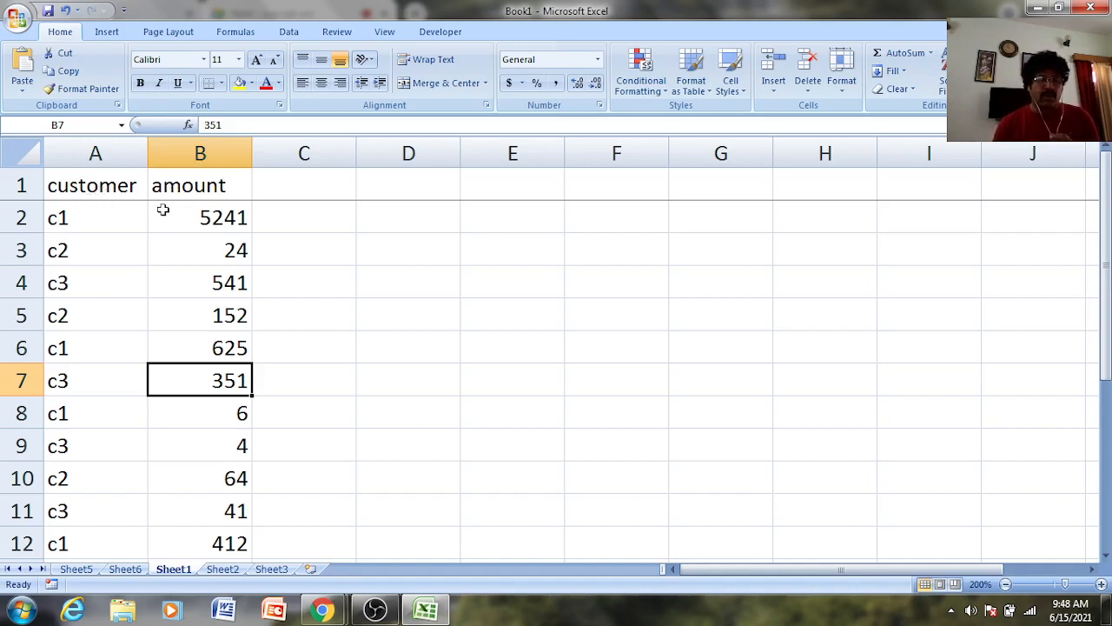
Clear the total in cell B16 below the amount column on Sheet1
scroll(140, 372, down, 5)
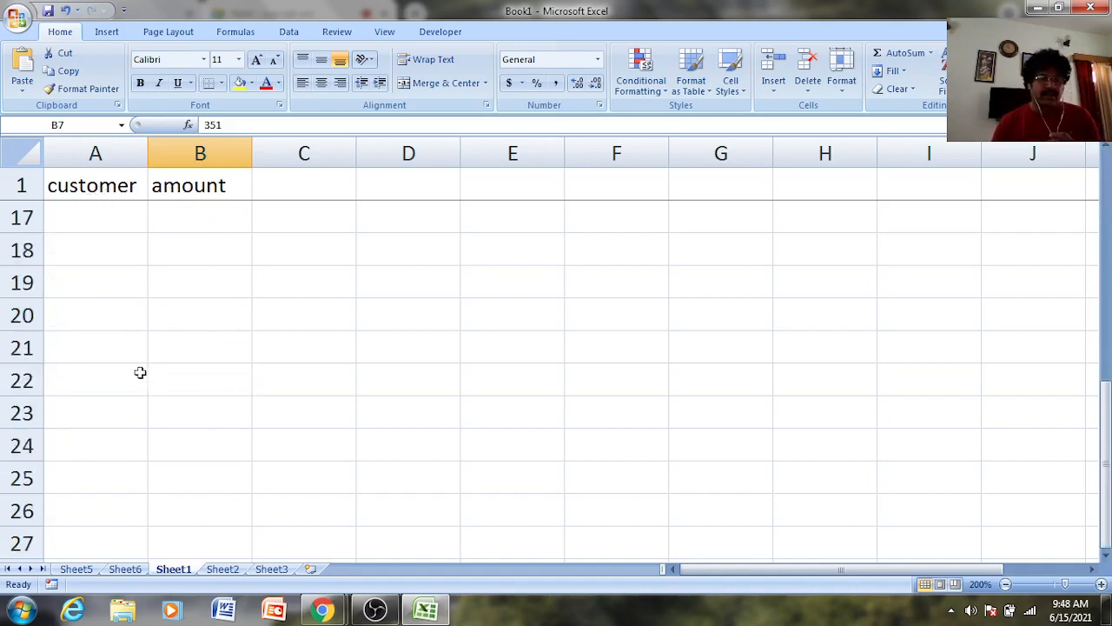
scroll(140, 372, up, 2)
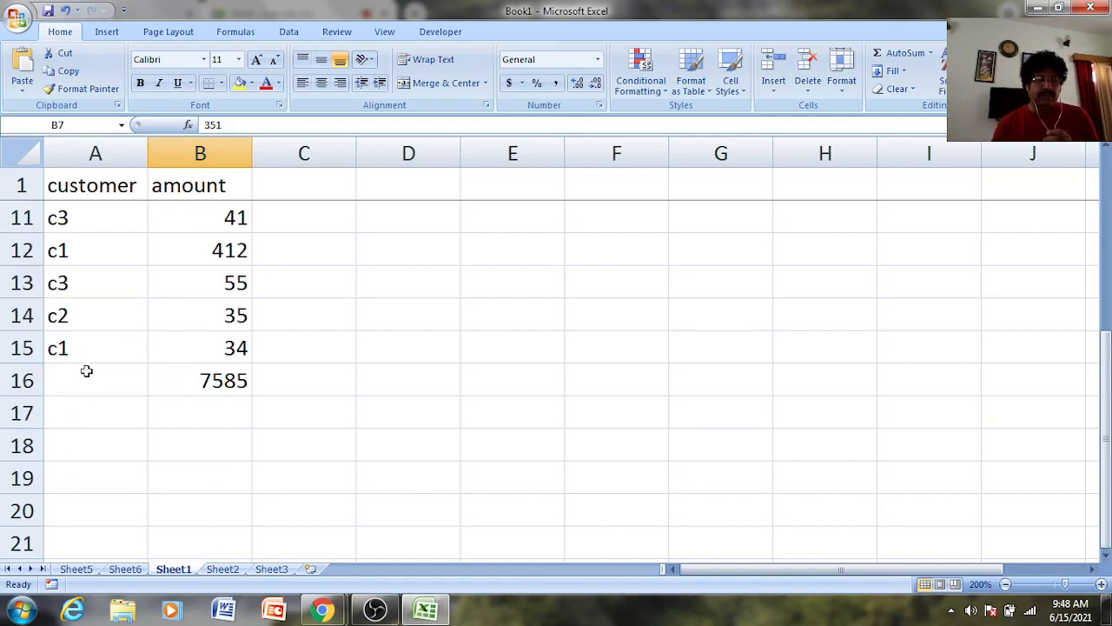
click(209, 377)
key(Delete)
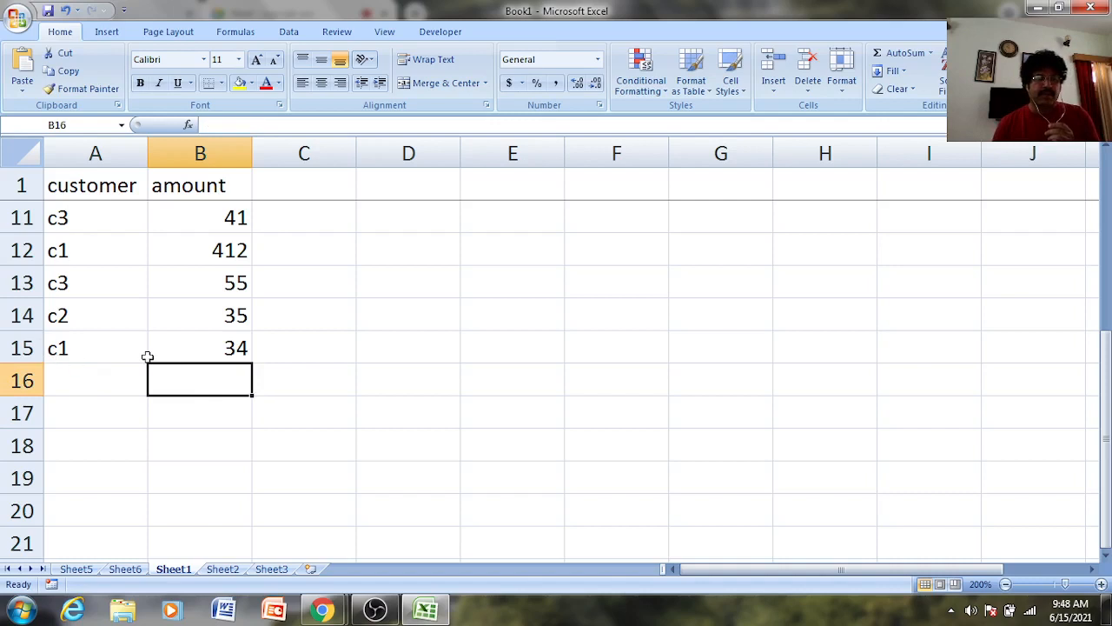
Examine the customer and amount records on Sheet1 row by row, from row 2 through the last entry in row 15
scroll(160, 351, down, 1)
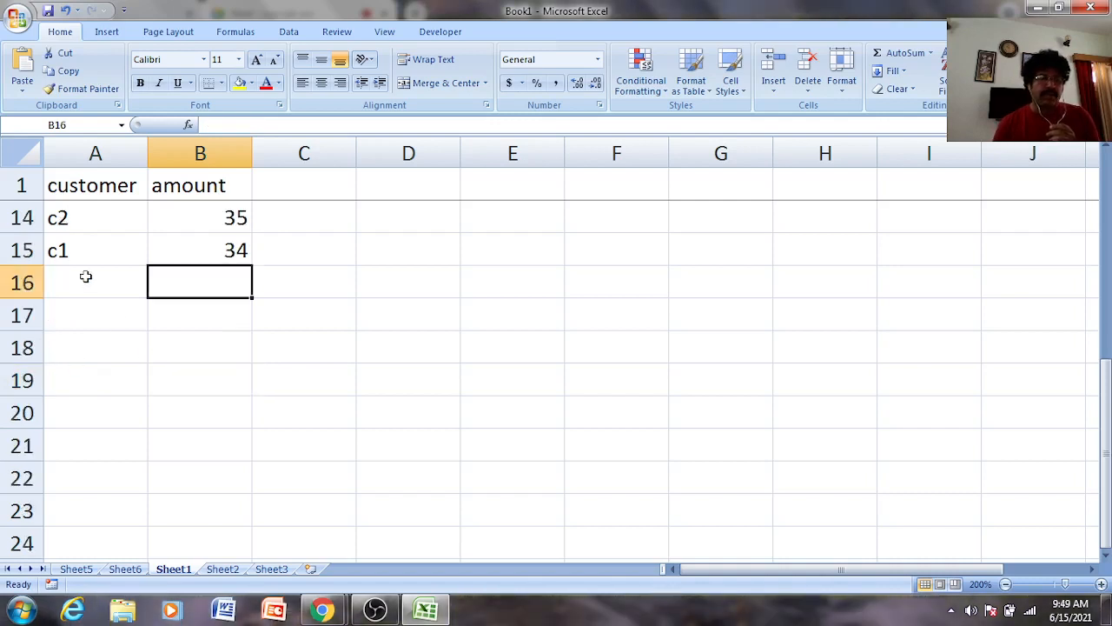
click(86, 250)
scroll(134, 269, up, 4)
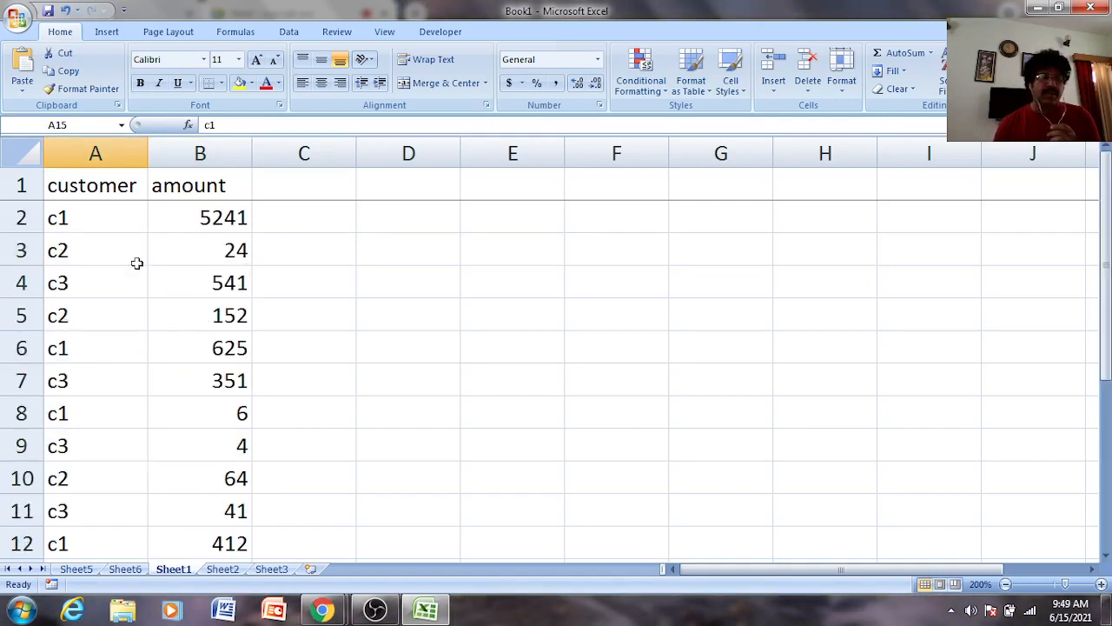
click(93, 219)
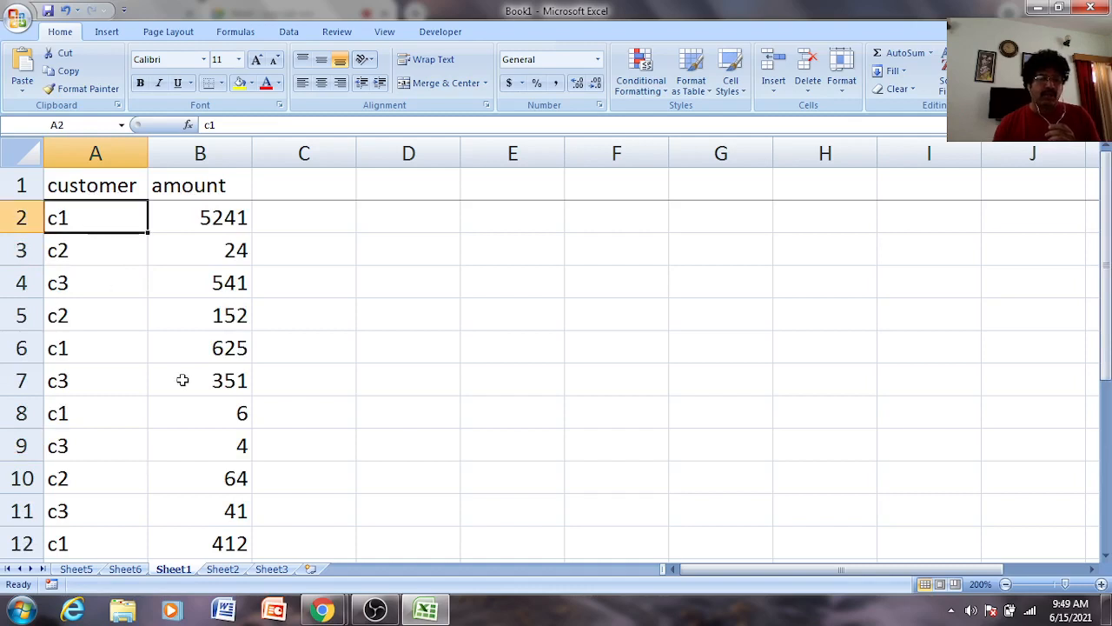
scroll(178, 390, down, 3)
scroll(179, 390, up, 3)
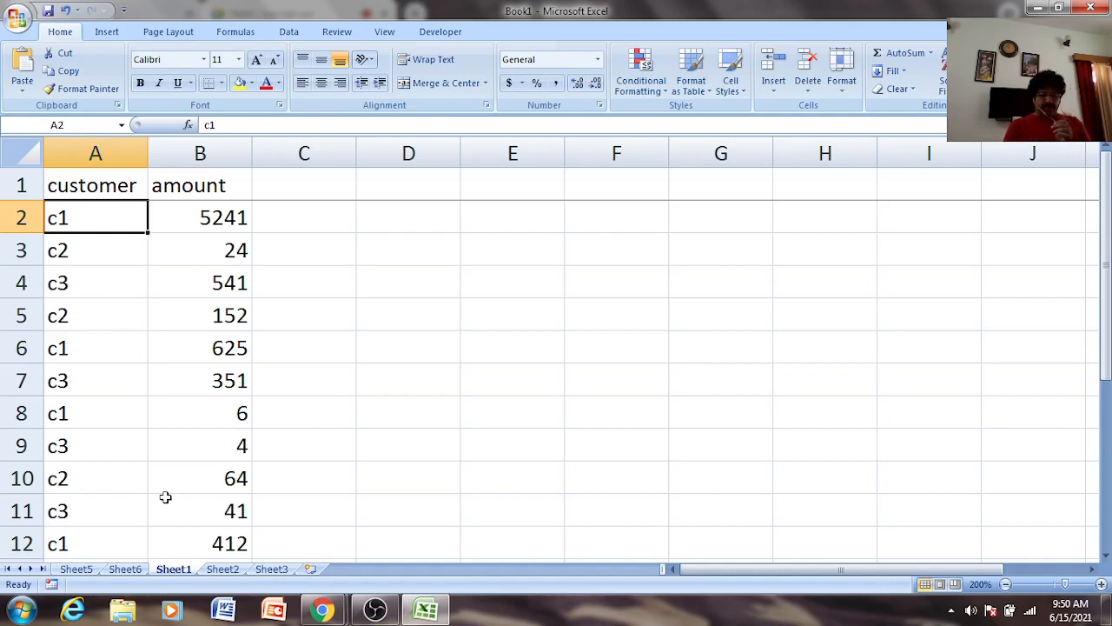
key(Right)
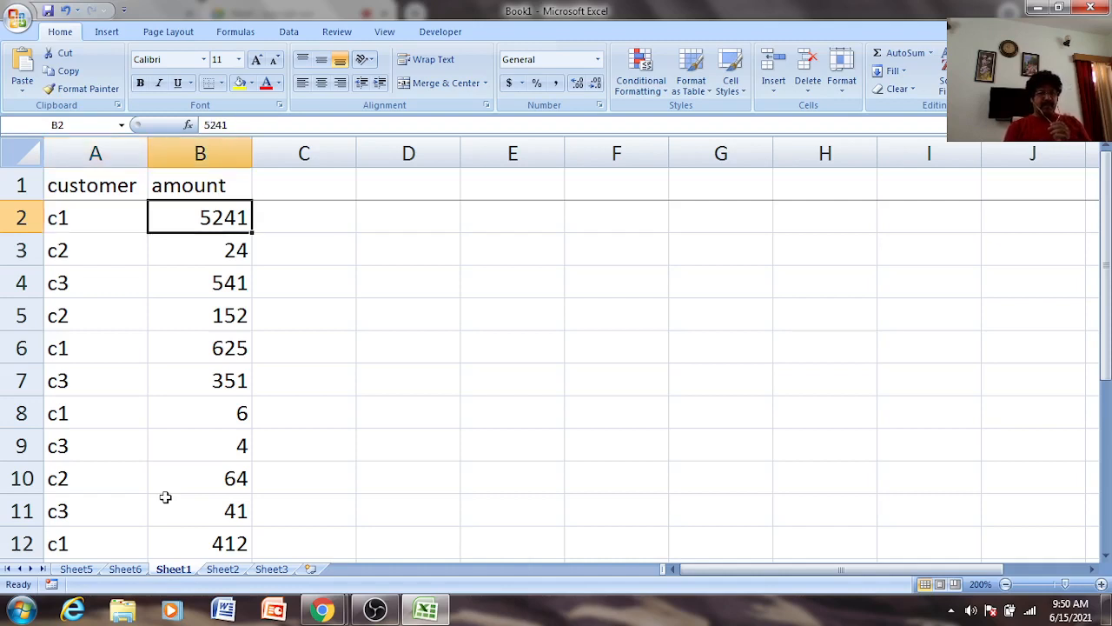
key(Left)
key(Right)
key(Left)
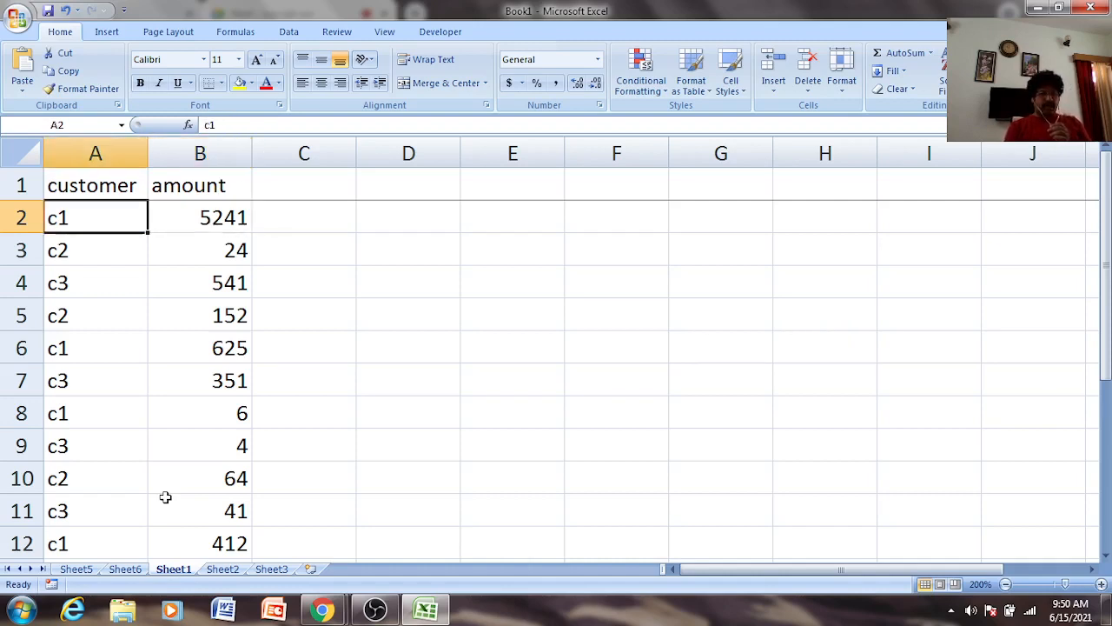
key(Down)
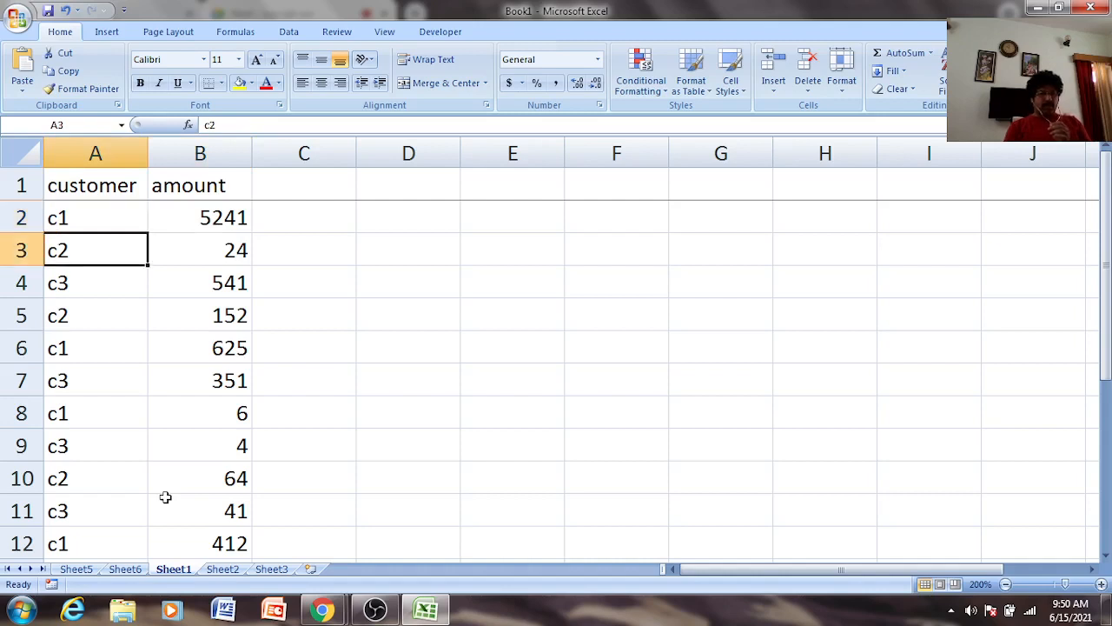
key(Right)
key(Left)
key(Down)
key(Right)
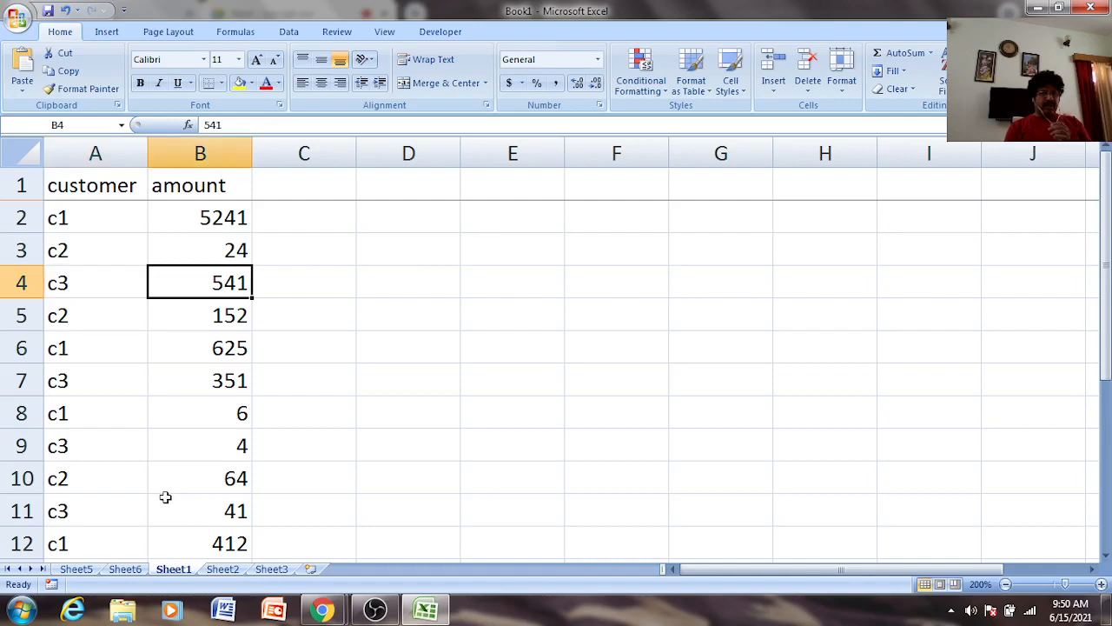
key(Down)
key(Left)
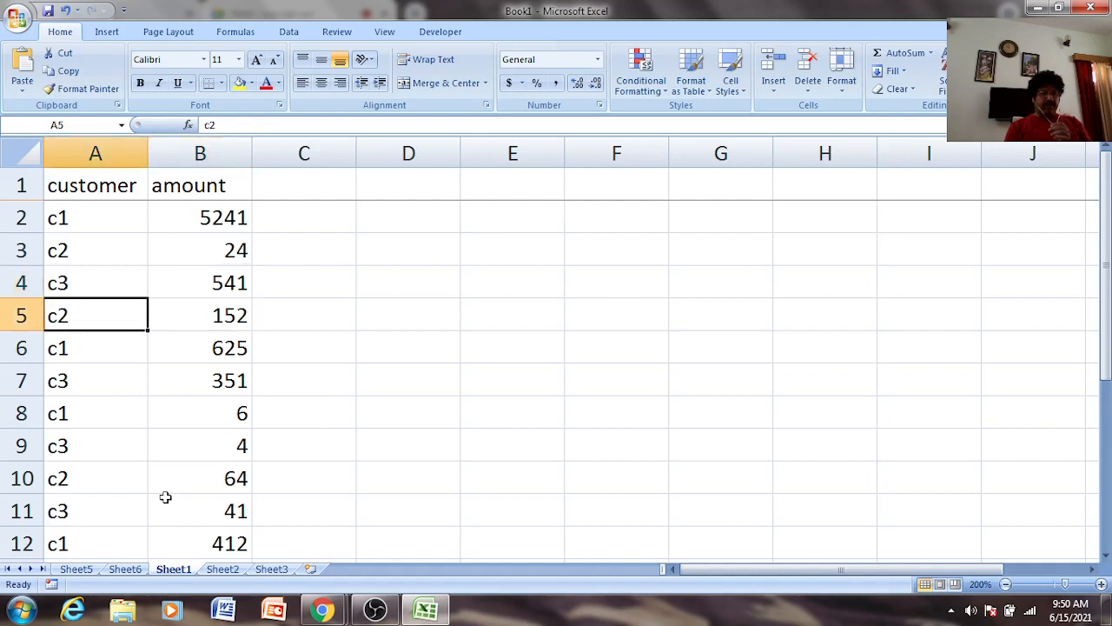
key(Right)
key(Down)
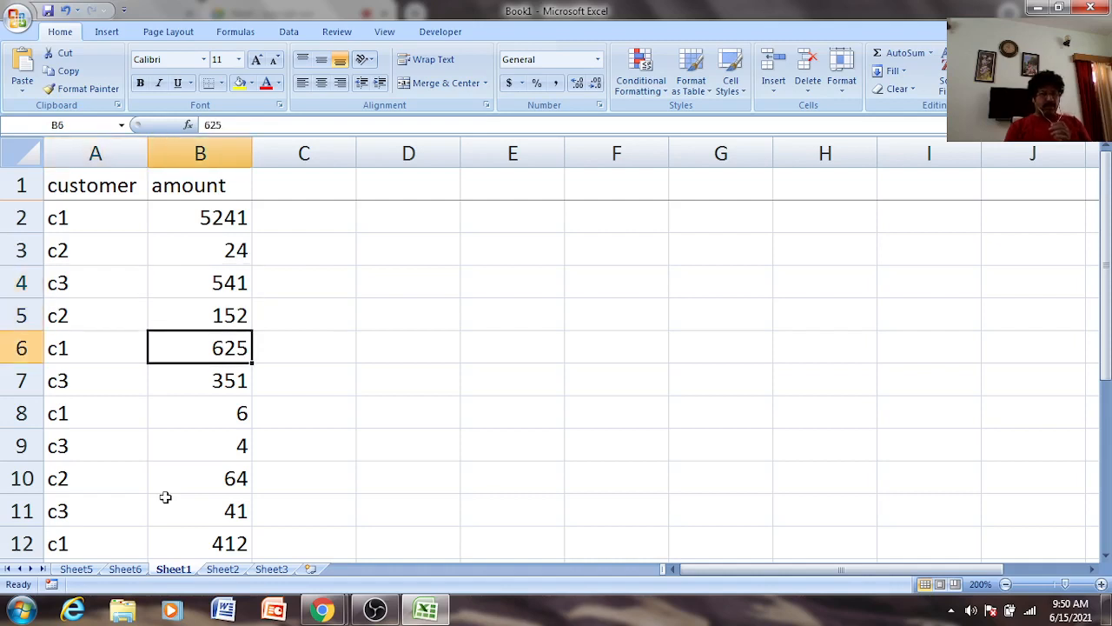
key(Left)
key(Down)
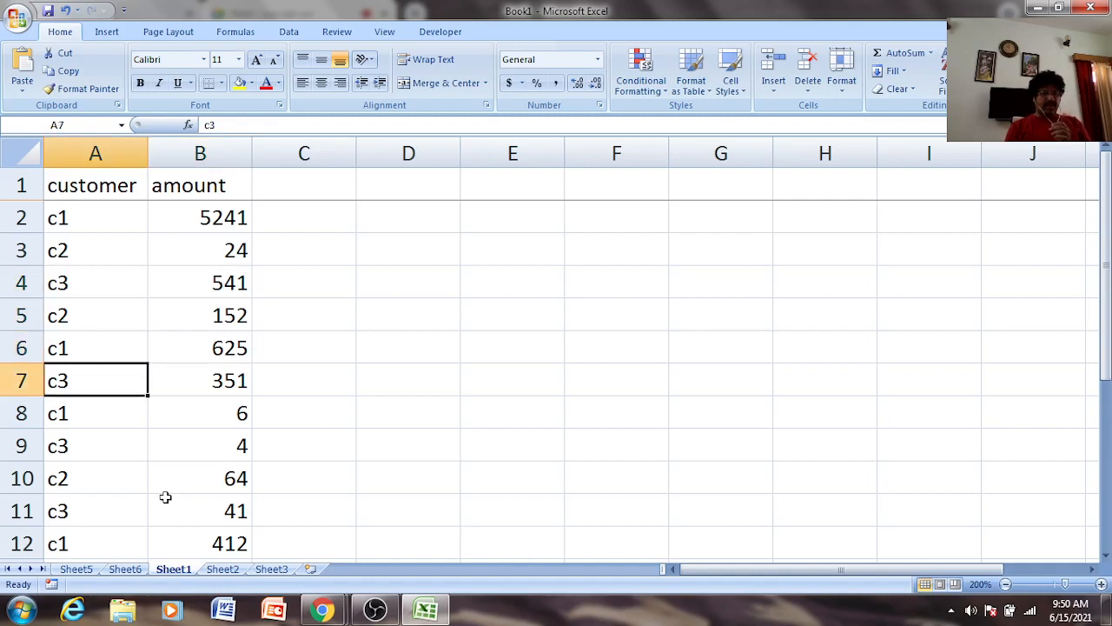
key(Down)
key(Down)
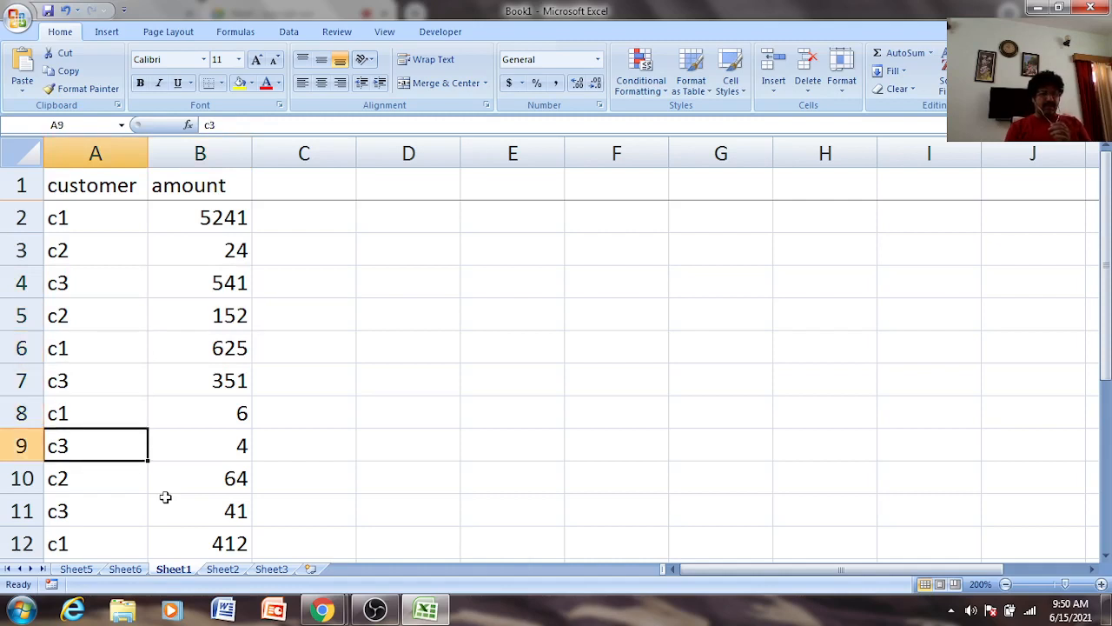
key(Down)
key(Down)
key(Down)
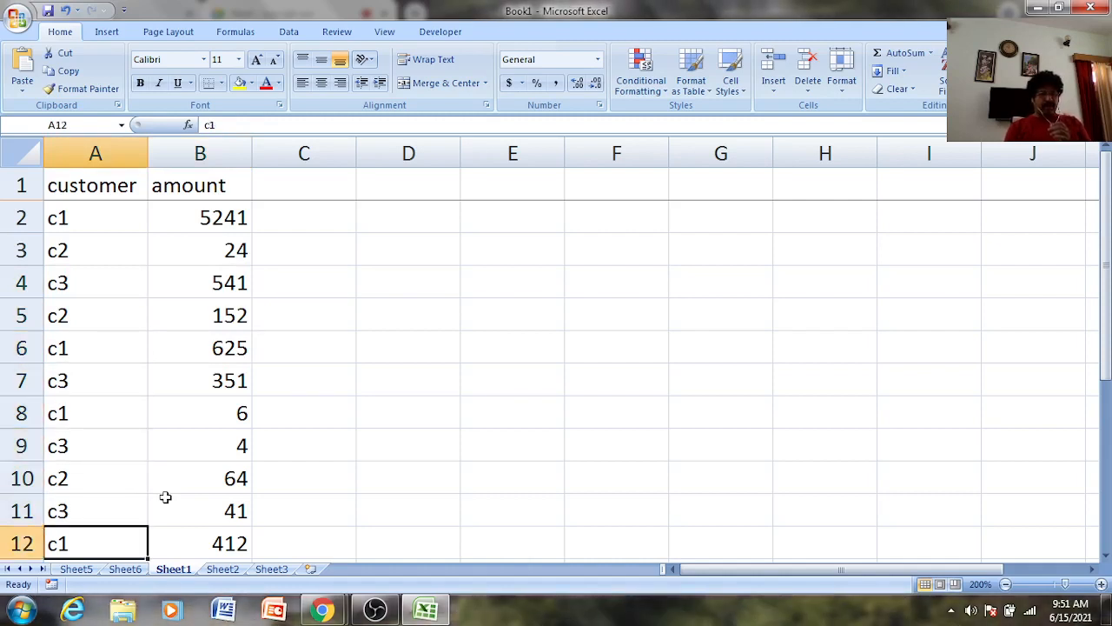
key(Down)
key(Down)
key(Down)
key(Down)
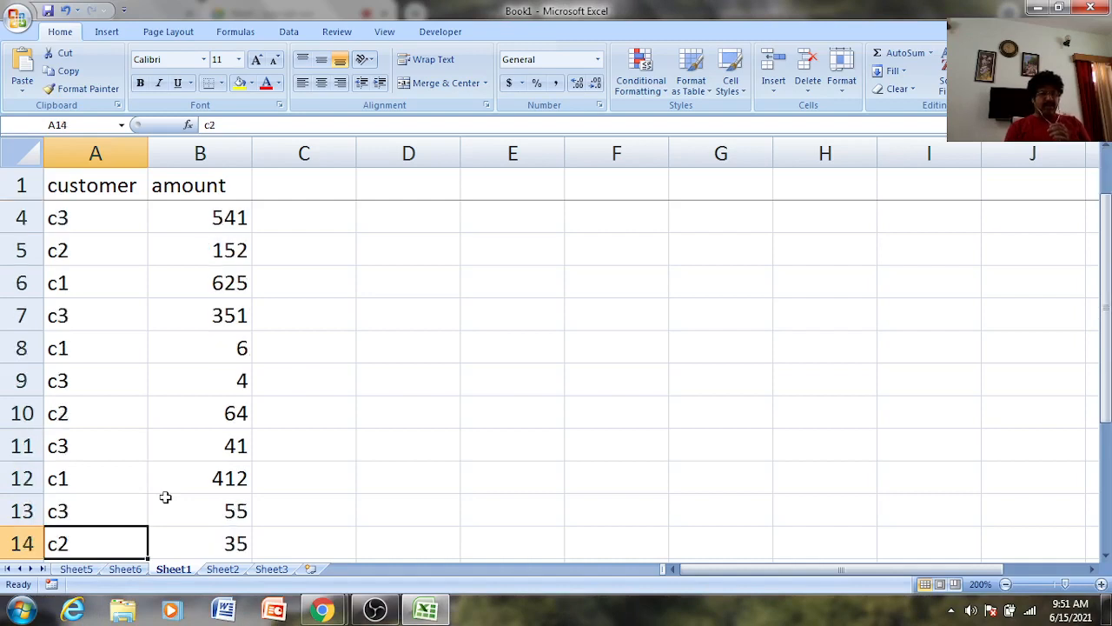
key(Down)
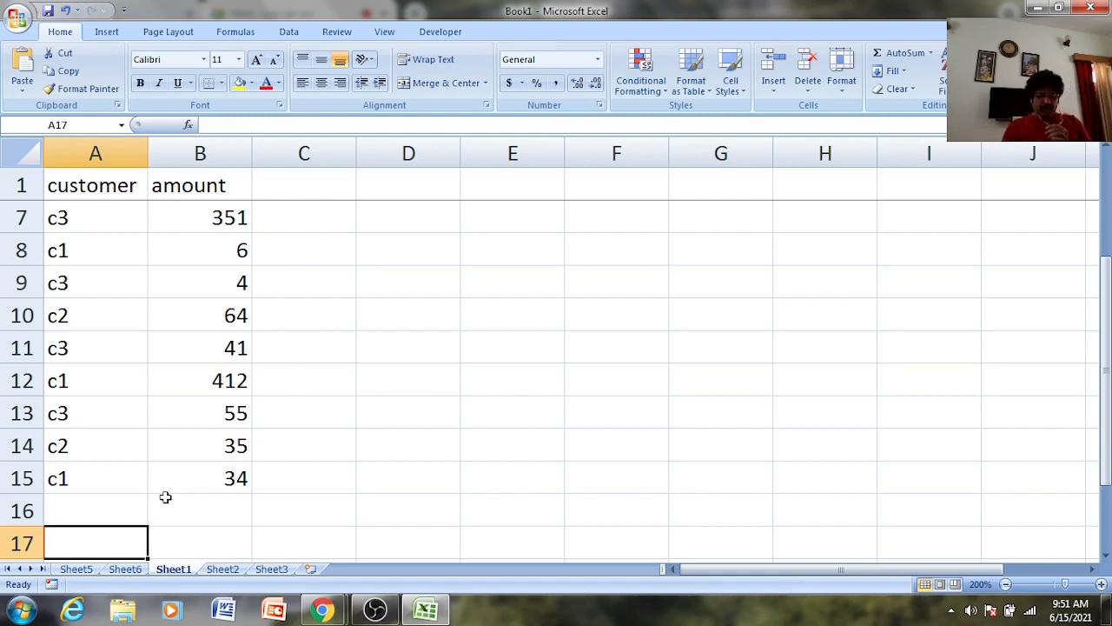
key(Up)
key(Up)
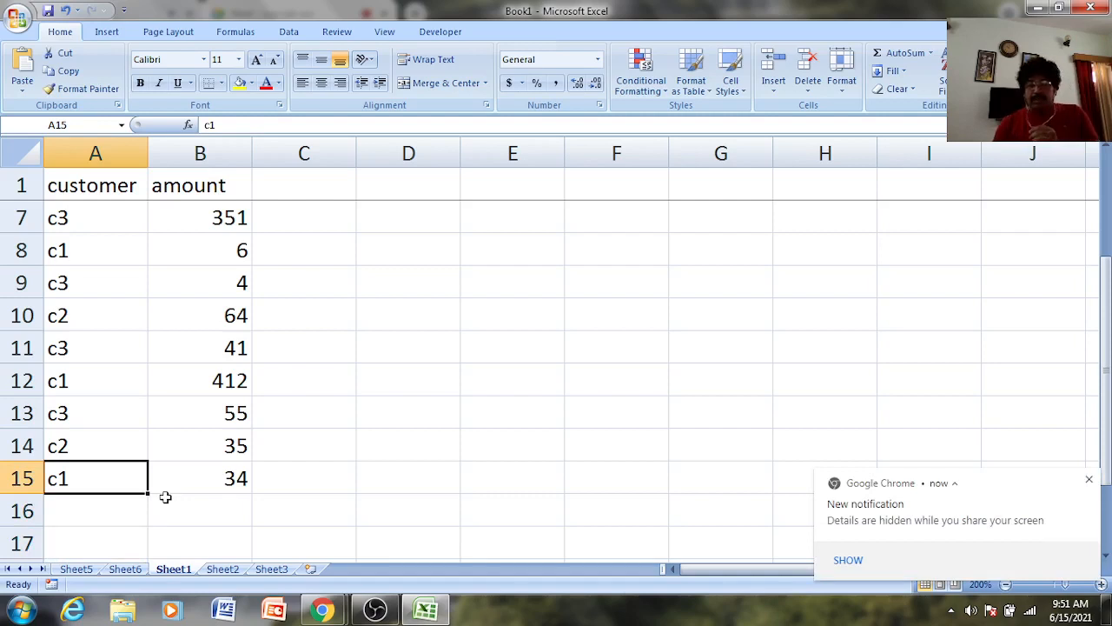
Dismiss the browser notification, check the end of the customer list, and return to the first record's amount in B2
click(1090, 481)
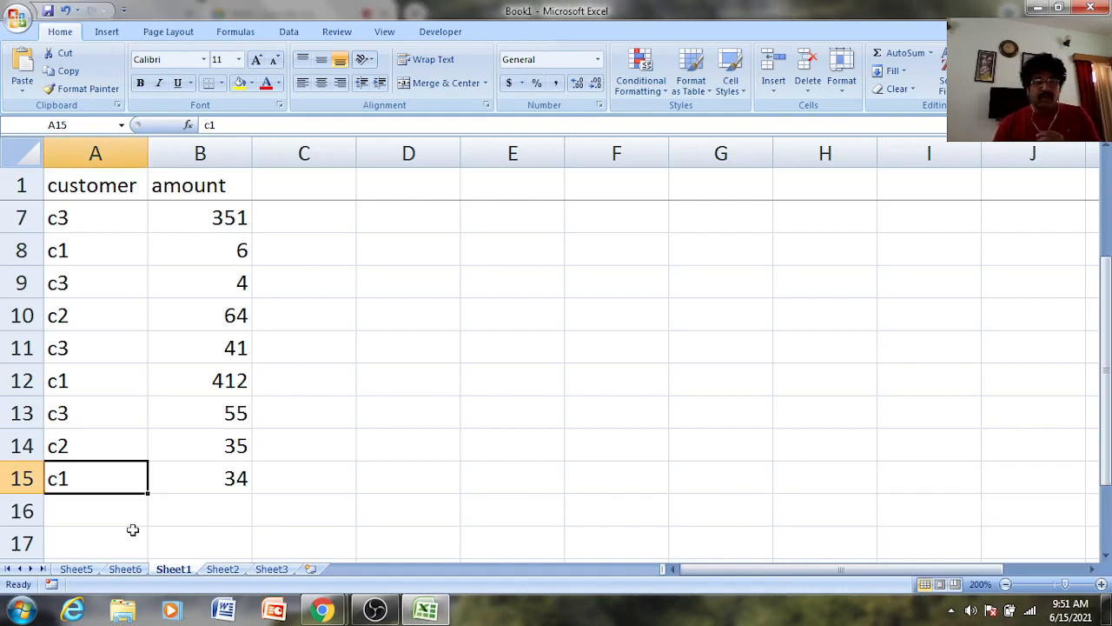
click(98, 513)
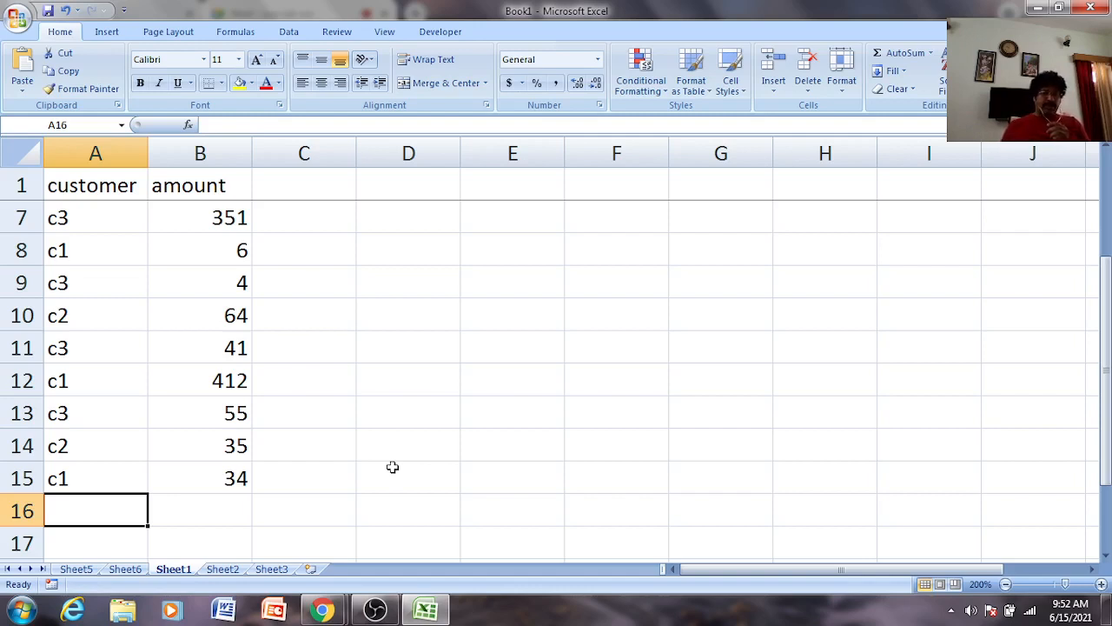
key(Up)
key(ctrl+Up)
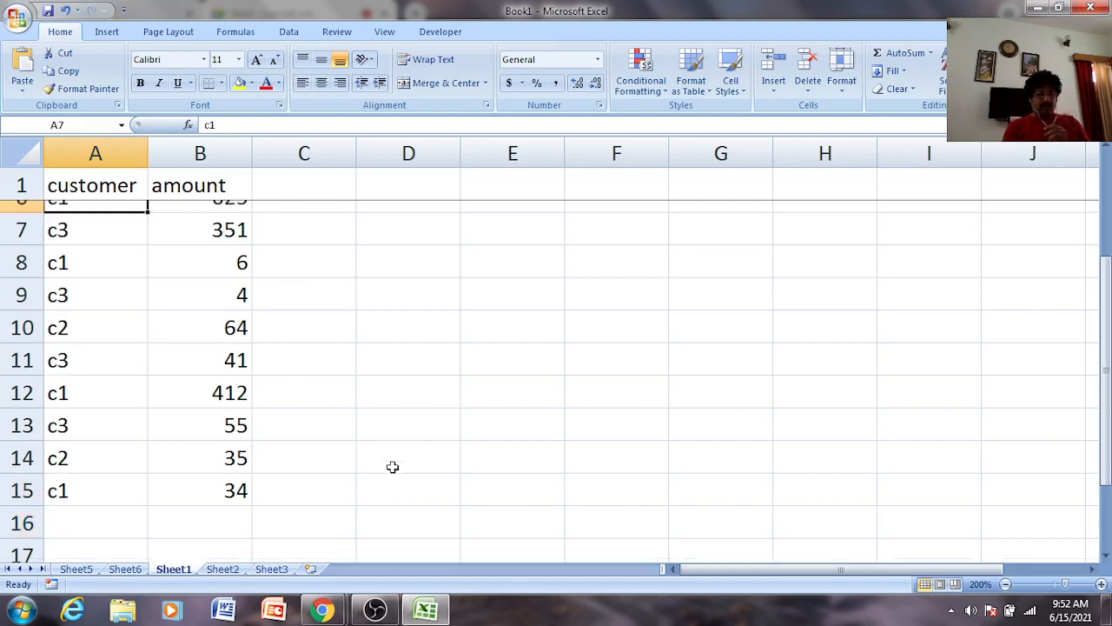
key(Down)
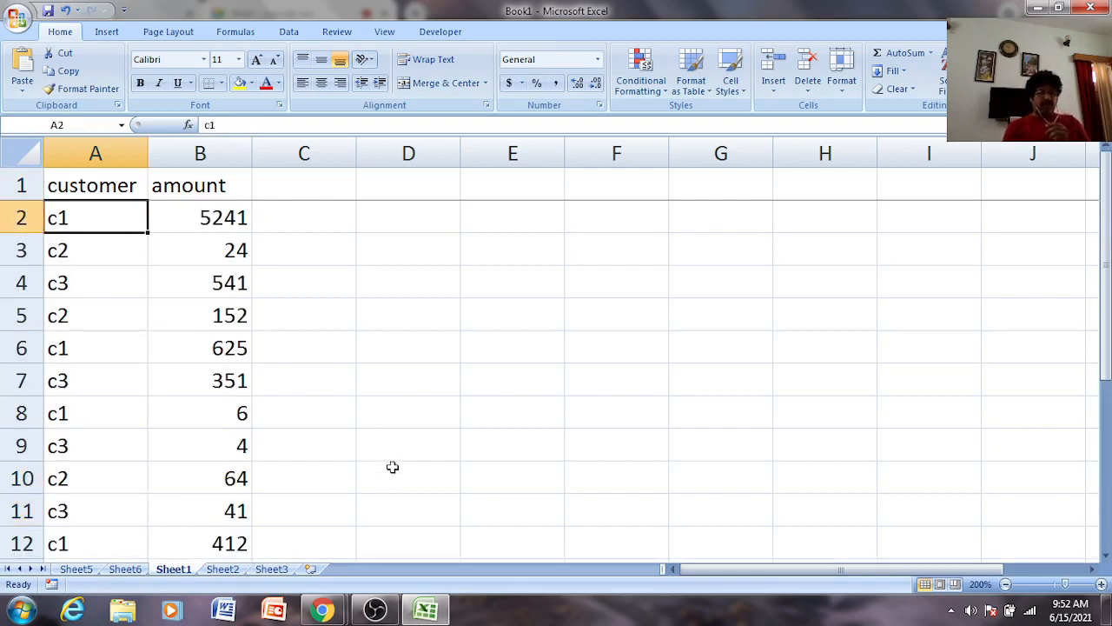
key(Up)
key(Down)
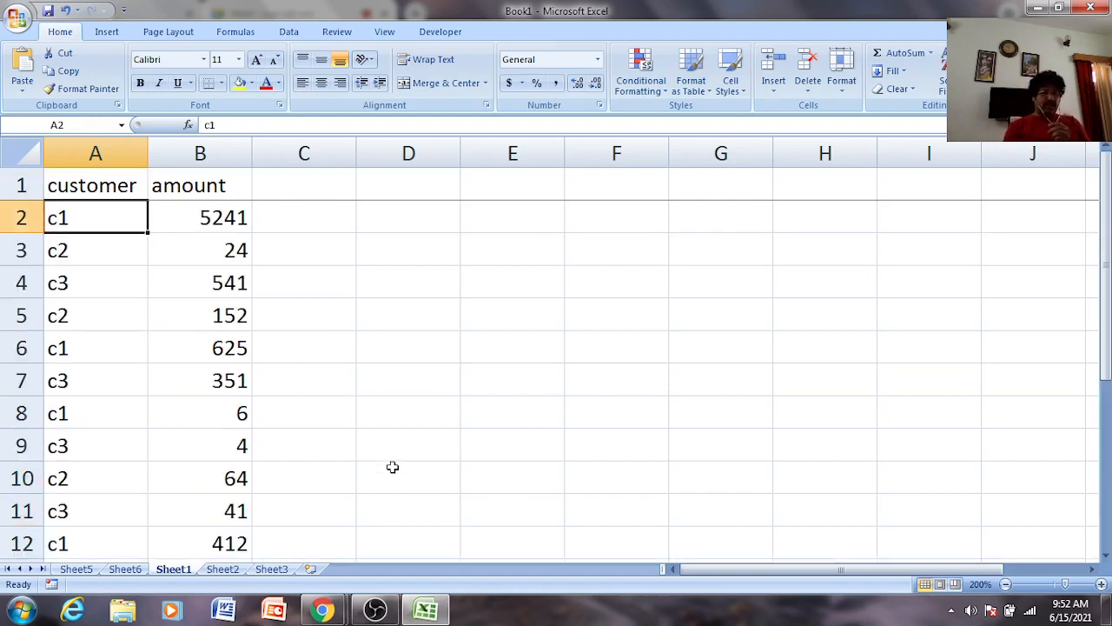
key(Right)
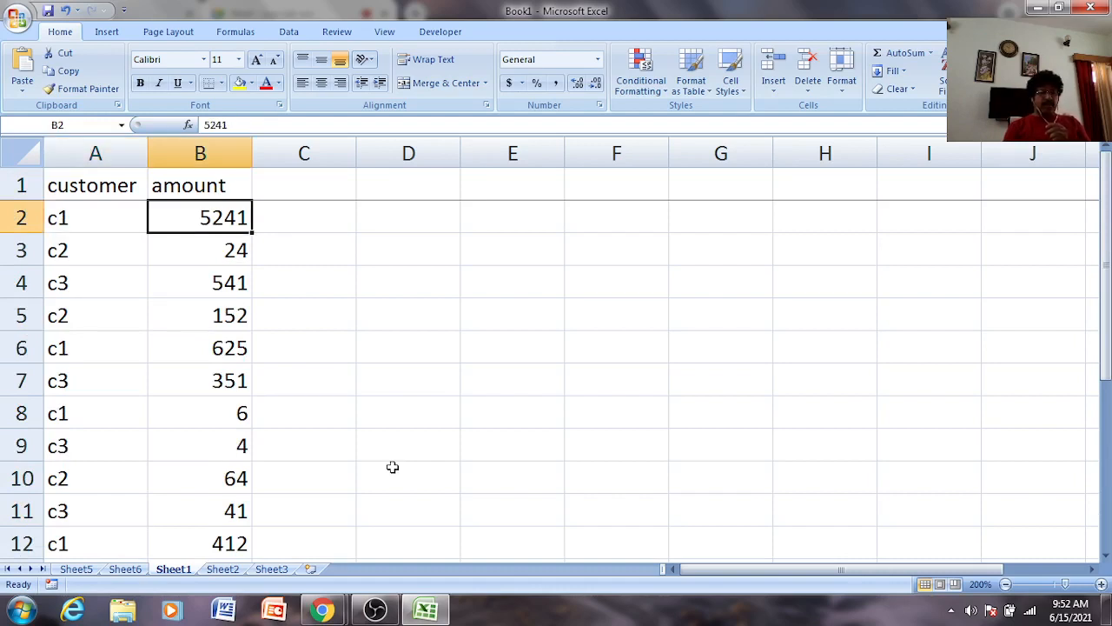
Examine customer c1's entries and amounts on Sheet1, going down the customer list from row 2 past row 15
key(Left)
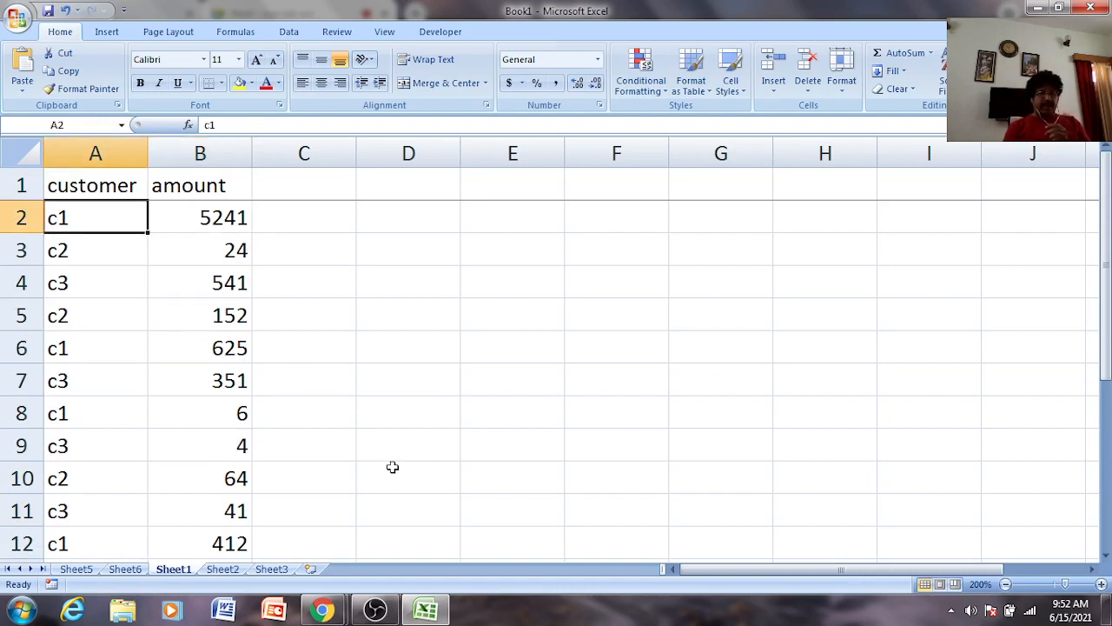
key(Up)
key(Down)
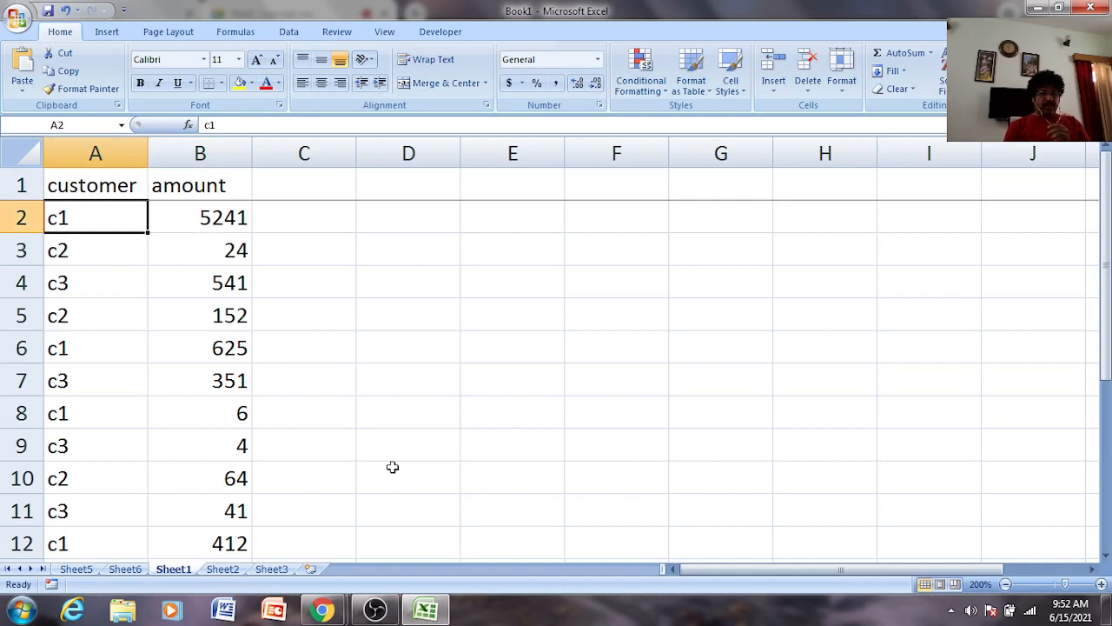
key(Right)
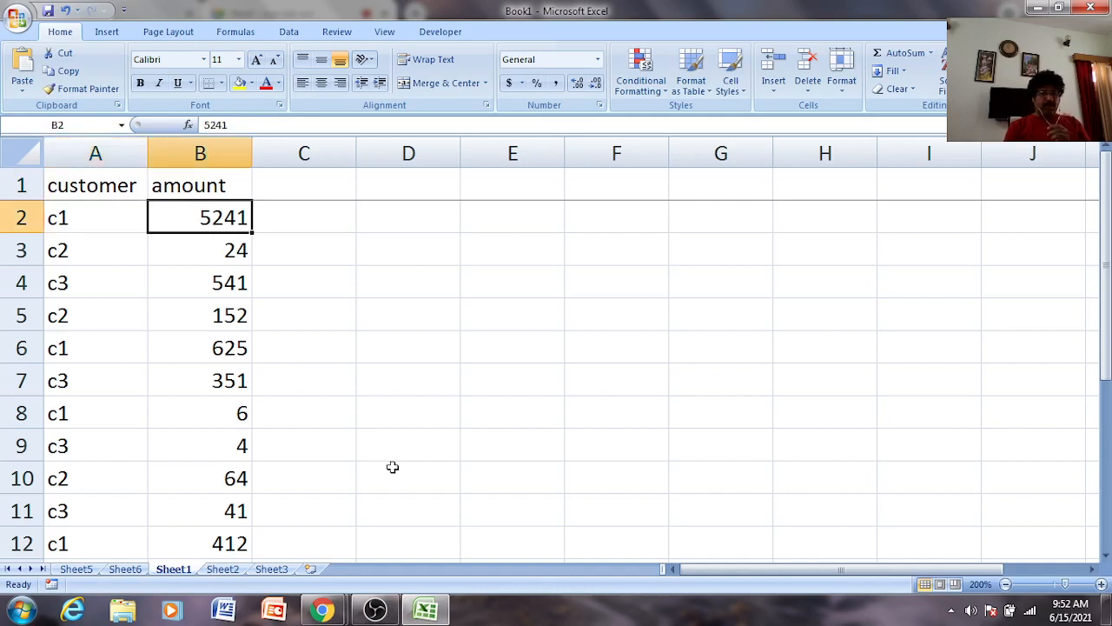
key(Down)
key(Left)
key(Down)
key(Down)
key(Down)
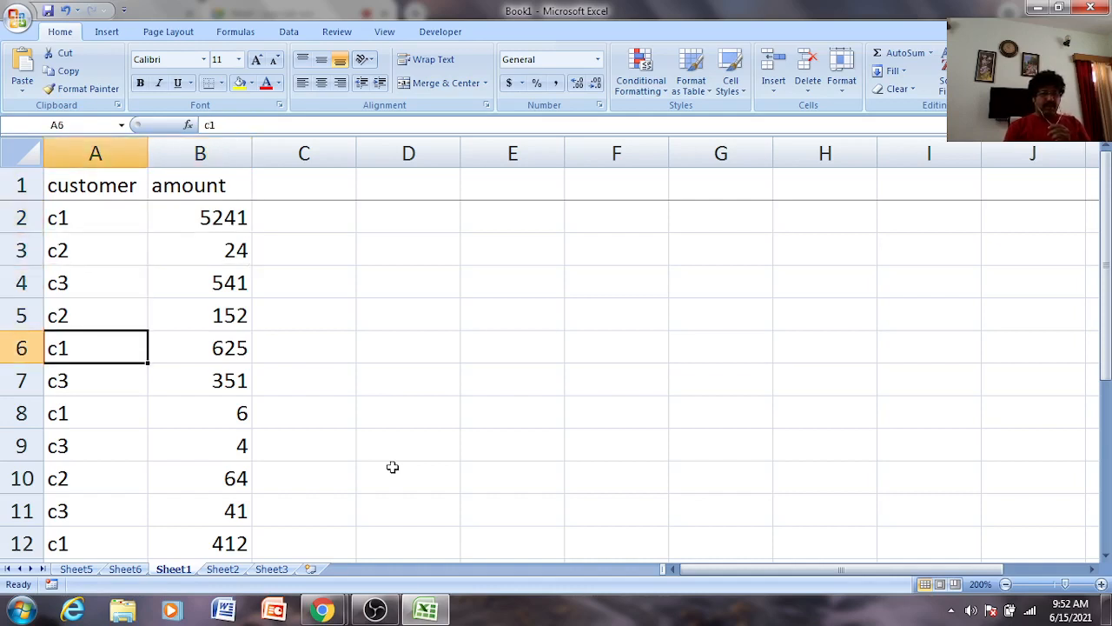
key(Right)
key(Left)
key(Down)
key(Down)
key(Right)
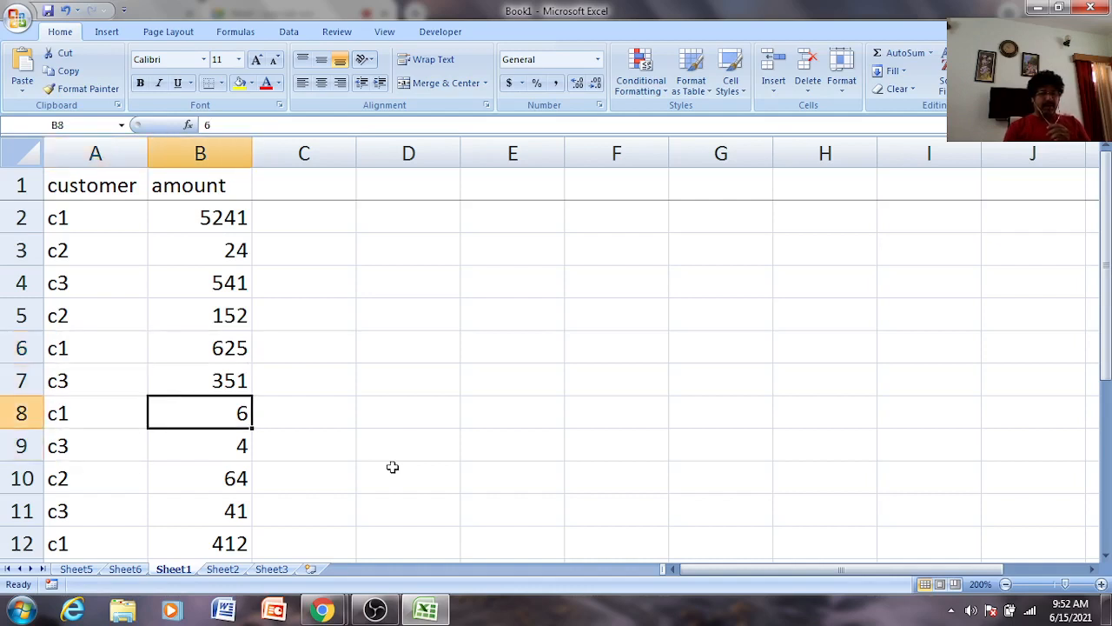
key(Down)
key(Left)
key(Down)
key(Down)
key(Down)
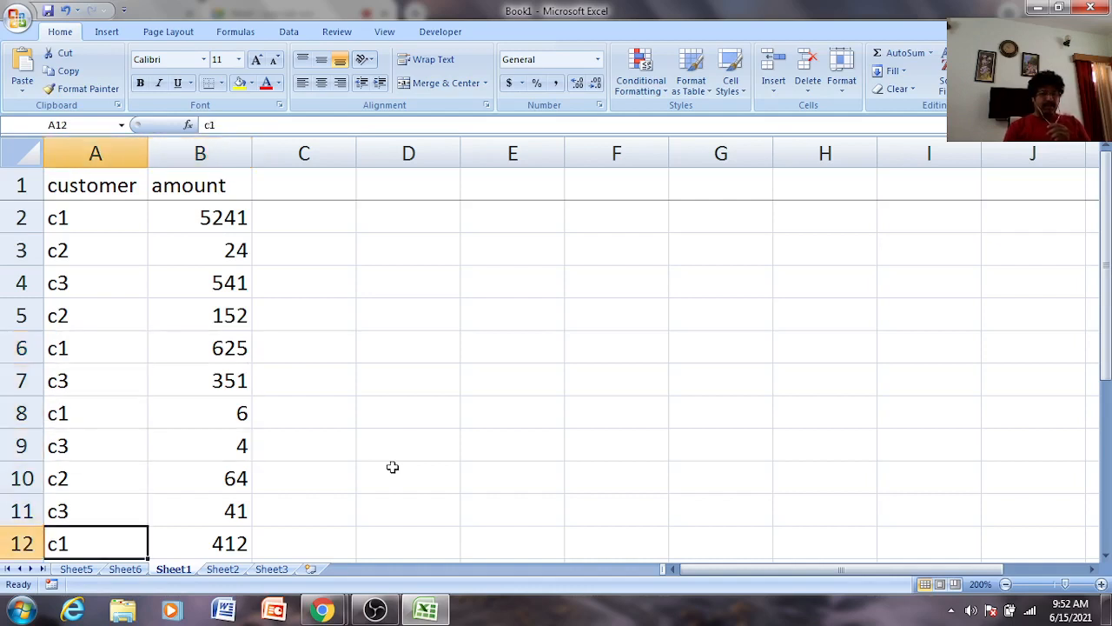
key(Down)
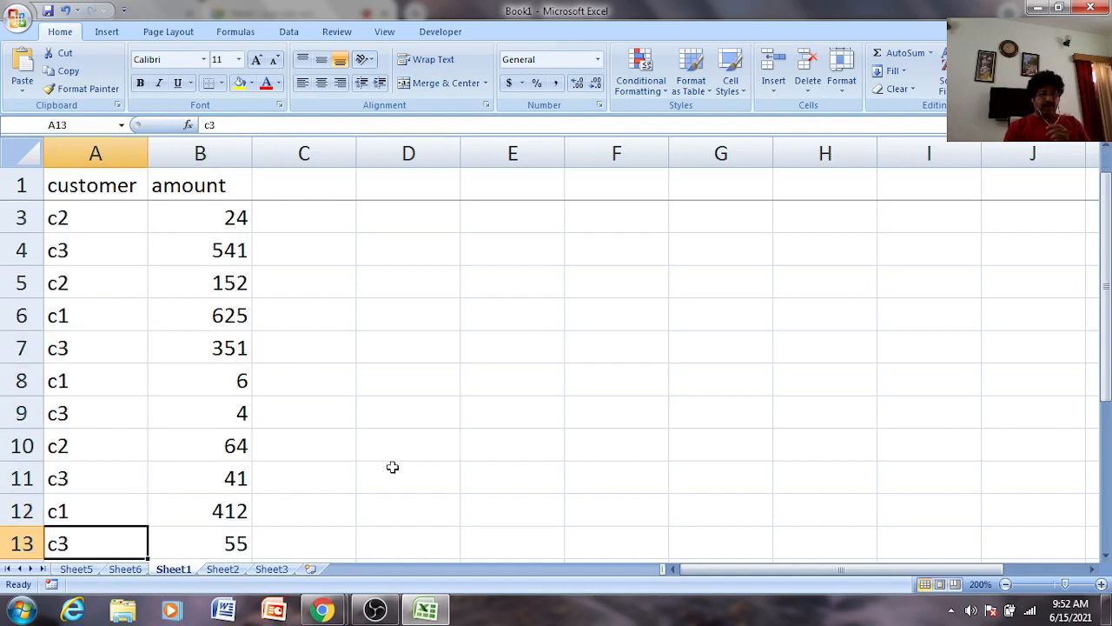
key(Down)
key(Down)
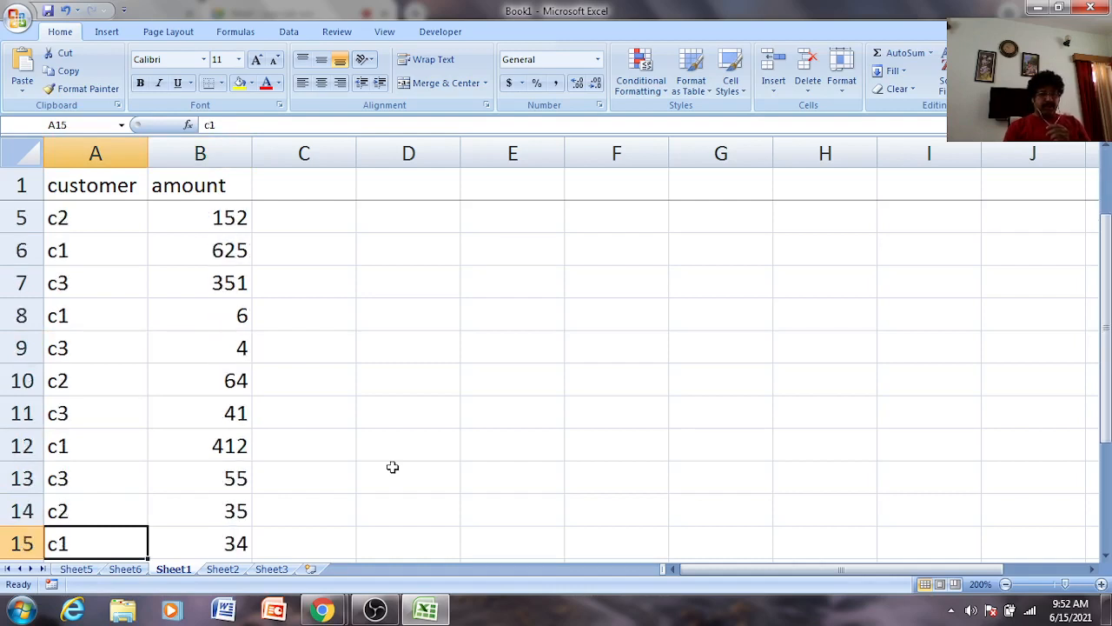
key(Down)
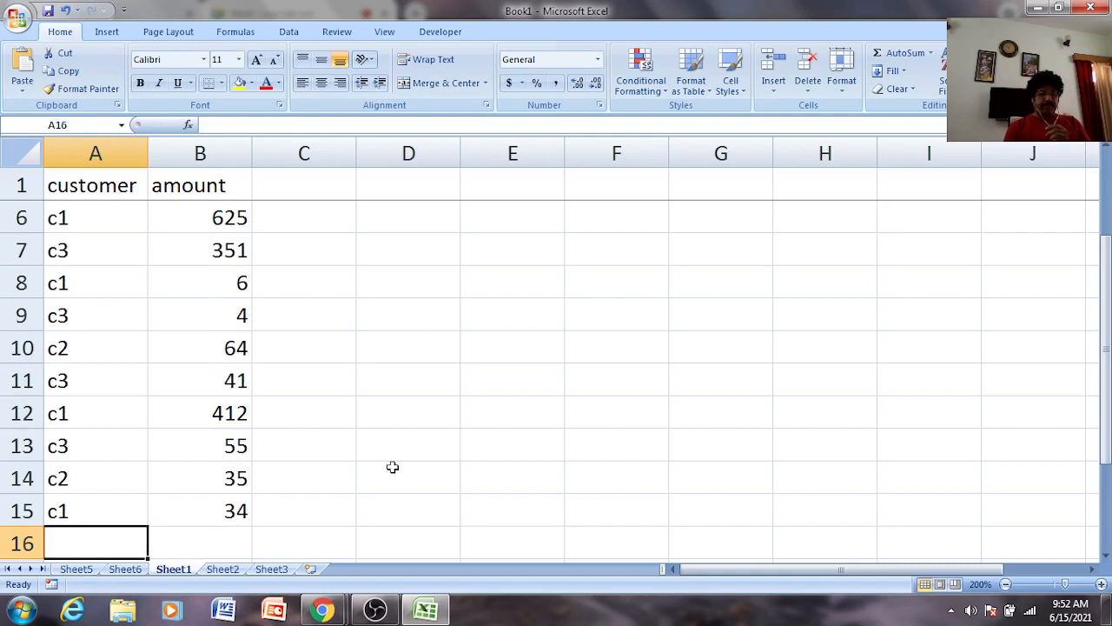
key(Down)
key(Down)
key(Down)
Return to the top of the Sheet1 list and examine the c2 and c3 entries in rows 3 to 5
key(Up)
key(Up)
key(Up)
key(Up)
key(Up)
key(Up)
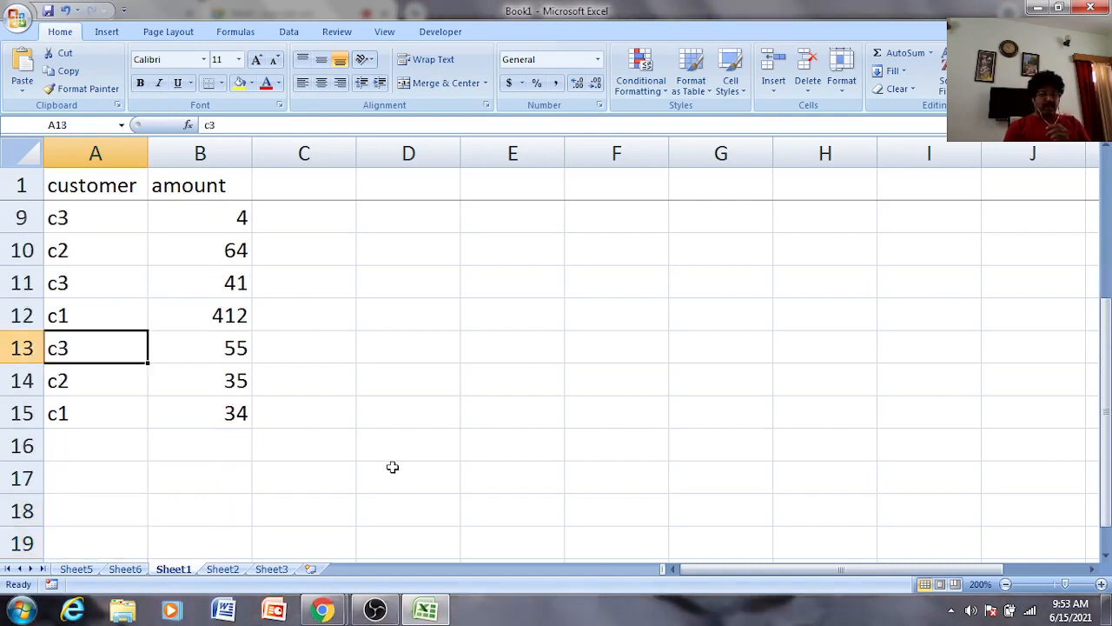
key(Up)
key(Up)
key(Up)
key(Up)
key(Up)
key(Up)
key(Up)
key(Up)
key(Up)
key(Up)
key(Up)
key(Up)
key(Right)
key(Right)
key(Down)
key(Down)
key(Left)
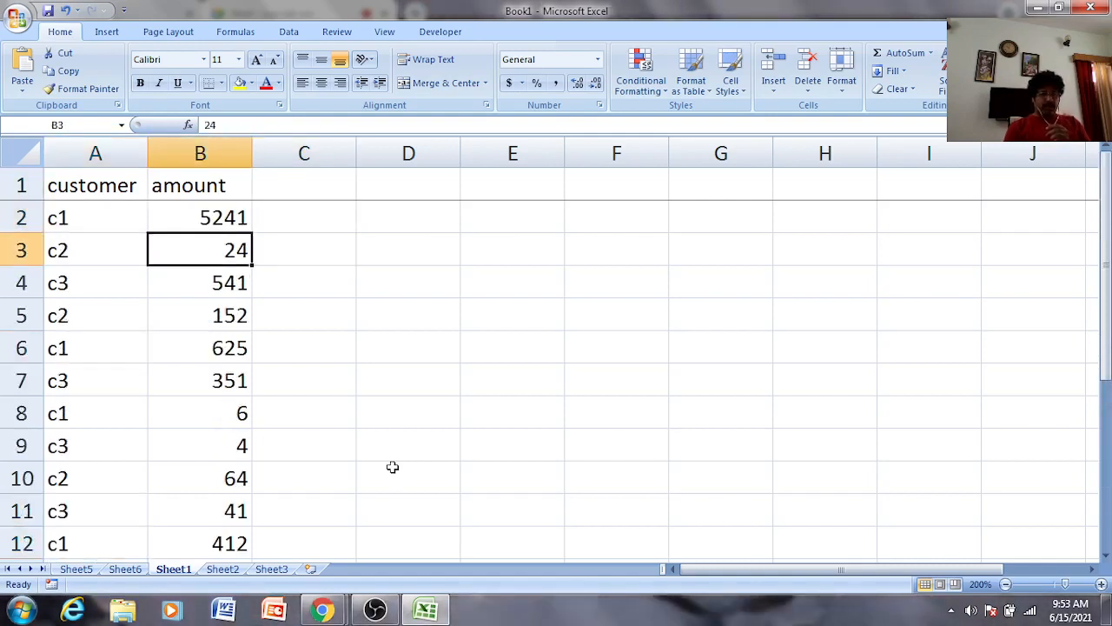
key(Left)
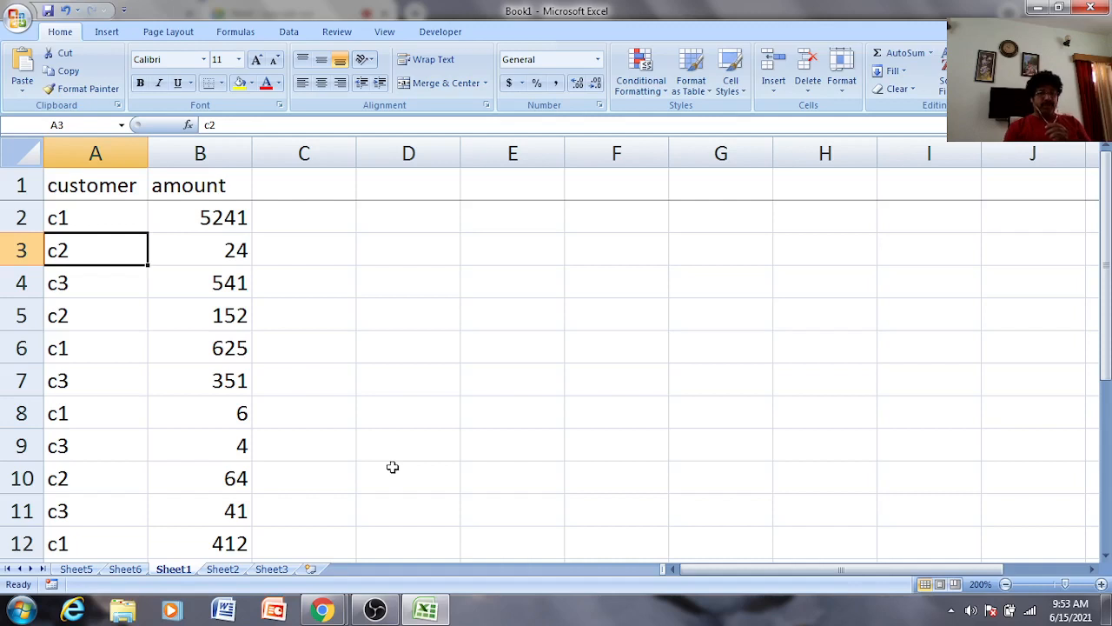
key(Down)
key(Down)
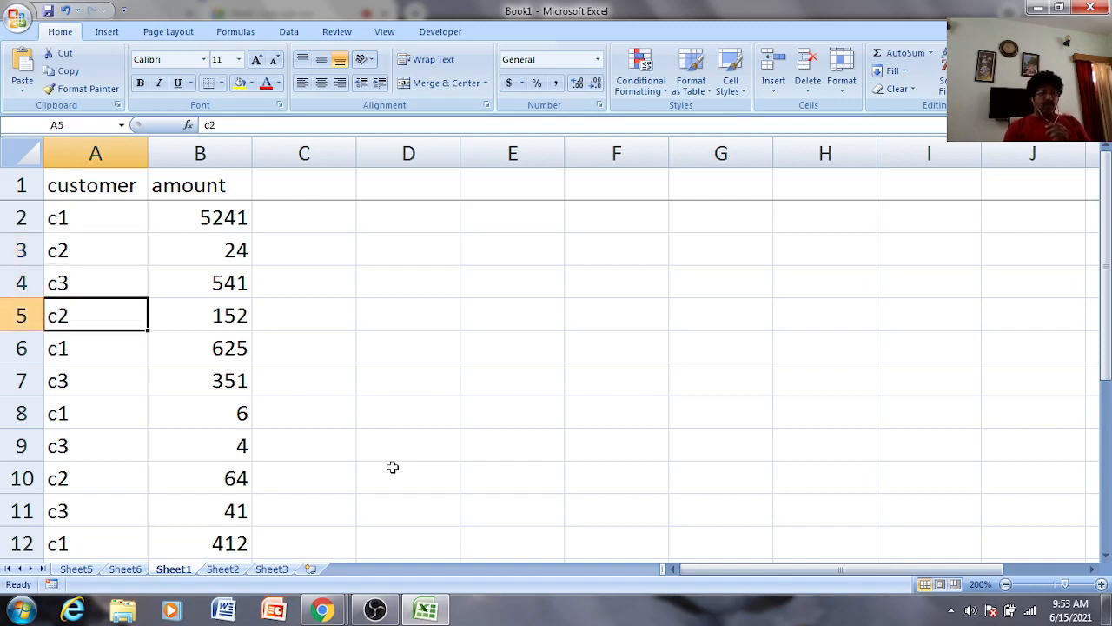
key(Up)
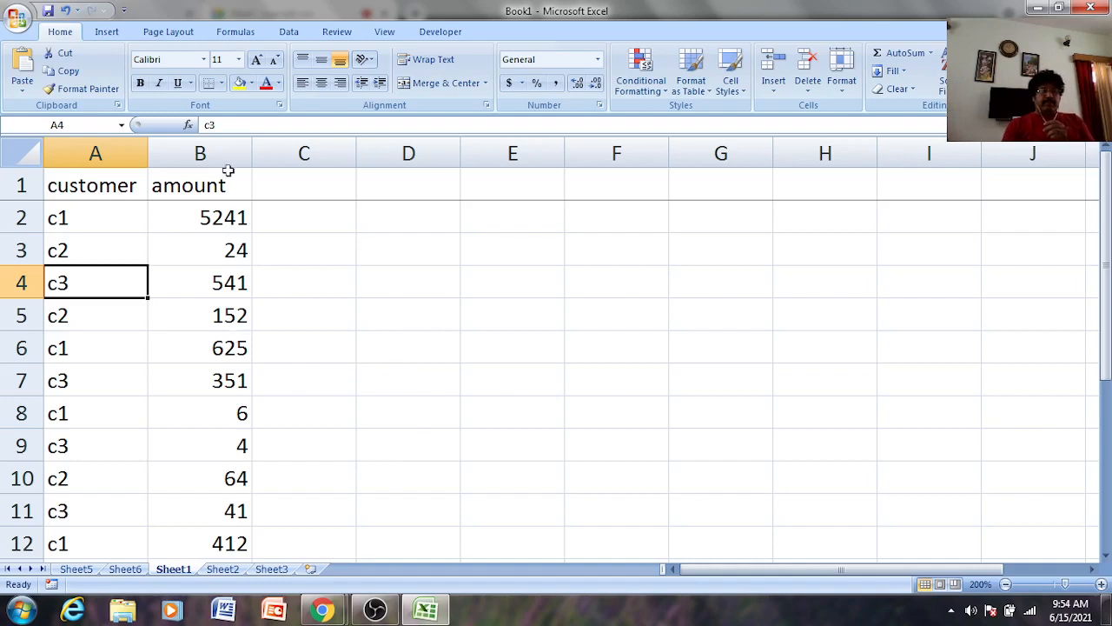
Start a PivotTable from the customer and amount data and check that its source range Sheet1!$A$1:$B$15 covers all records
click(107, 32)
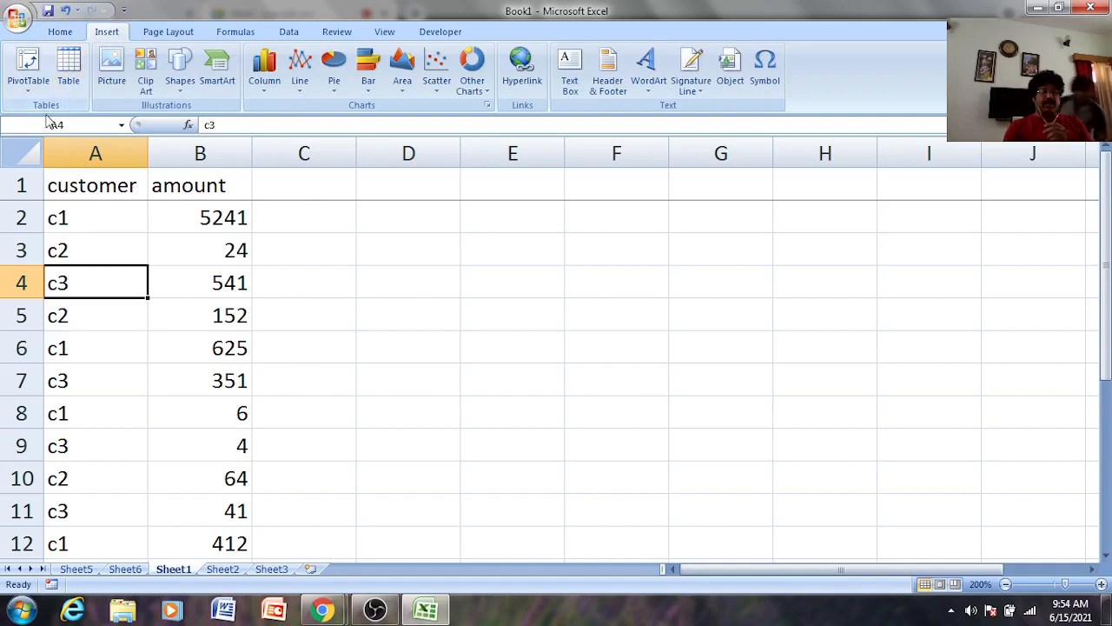
click(28, 69)
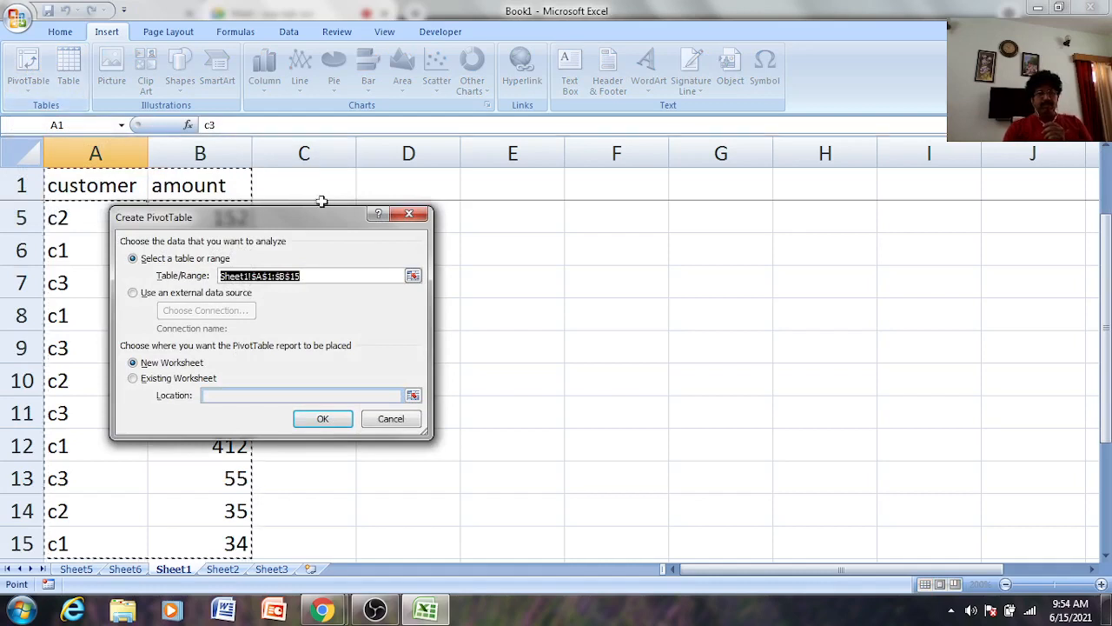
drag(301, 221, 535, 203)
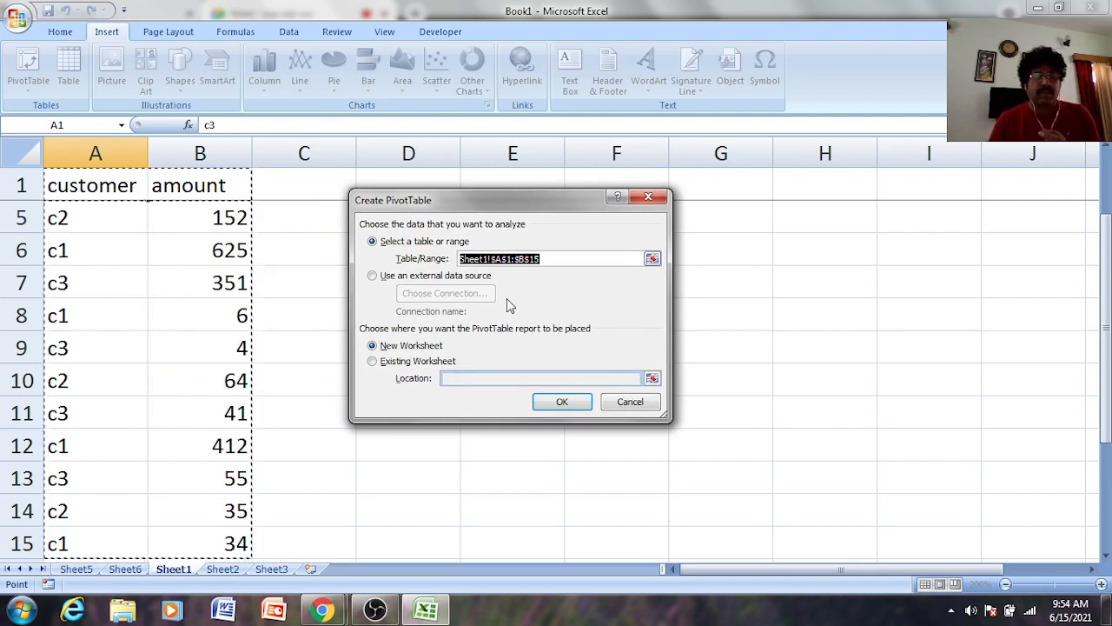
scroll(323, 346, down, 1)
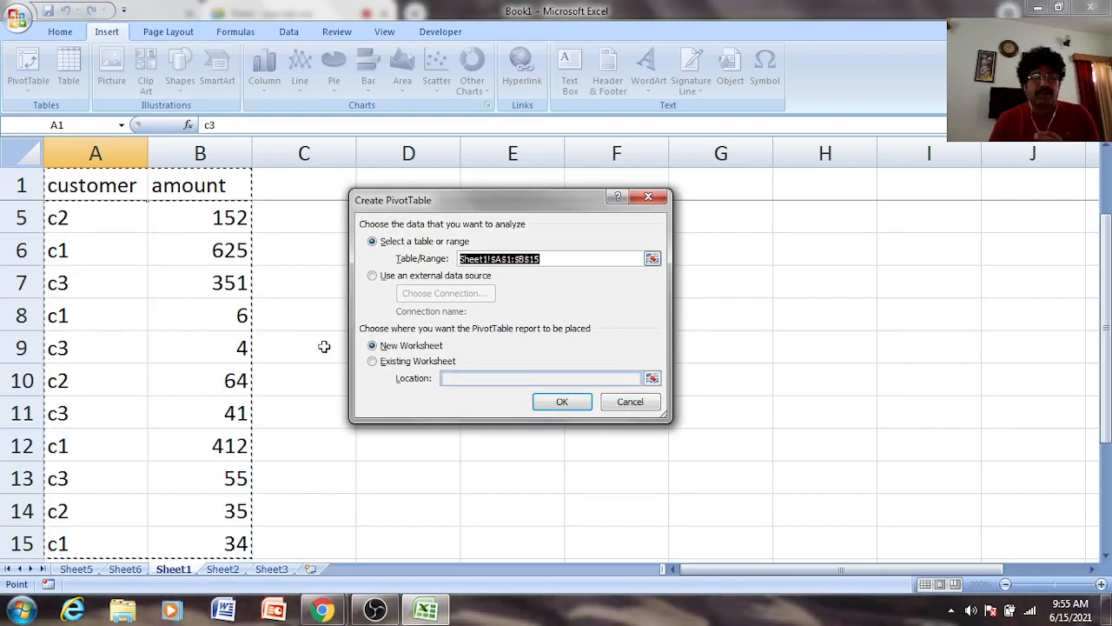
scroll(323, 346, down, 1)
scroll(323, 346, up, 3)
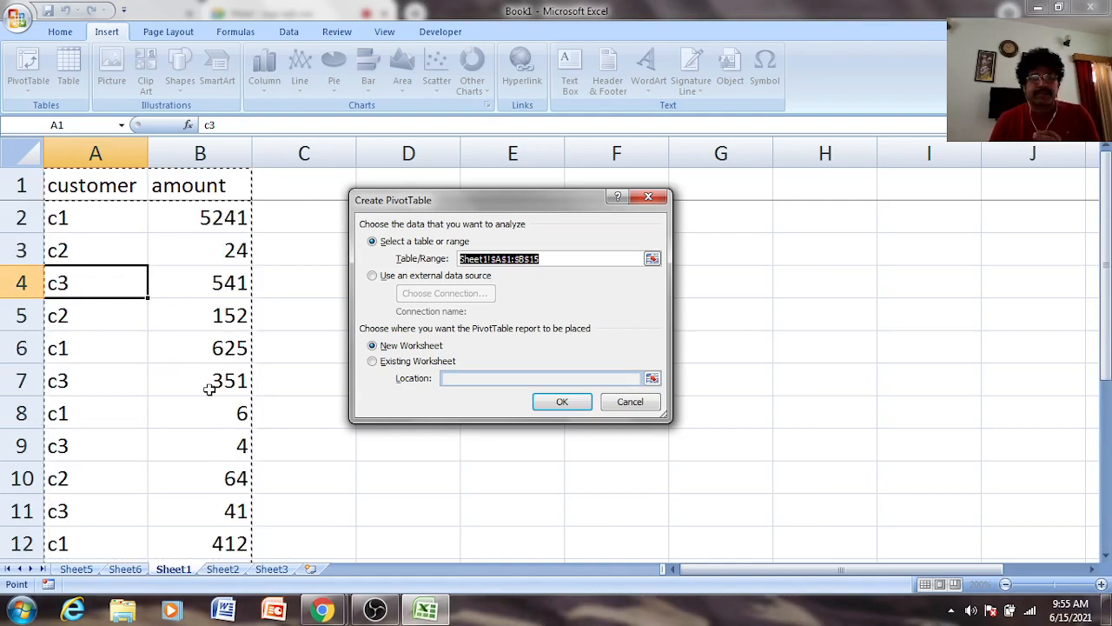
scroll(194, 397, down, 2)
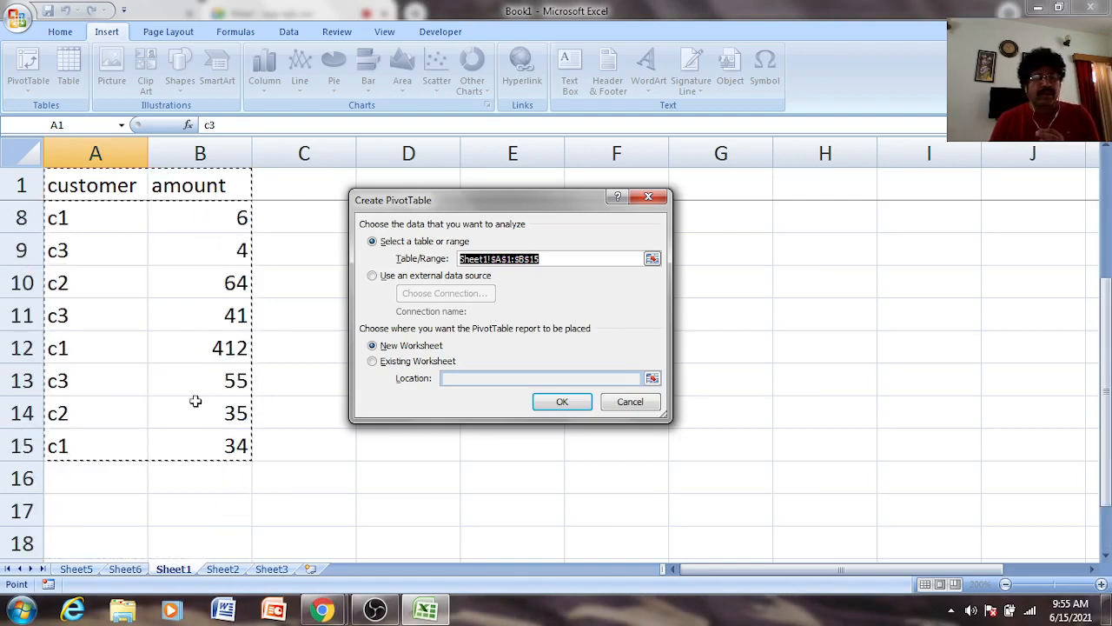
scroll(194, 397, up, 2)
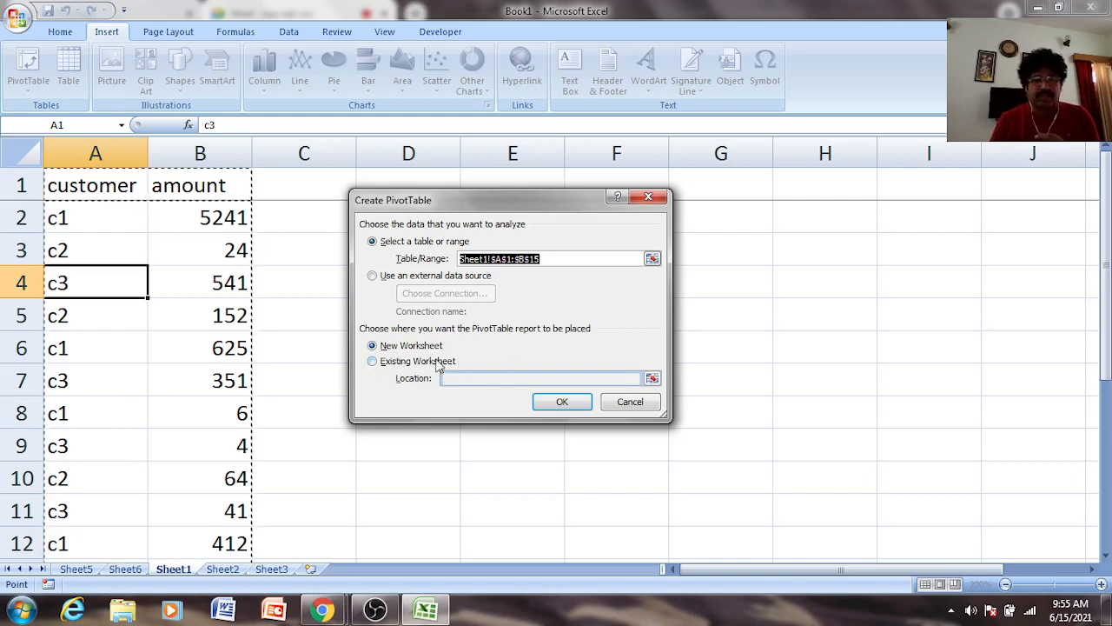
Set the PivotTable report's location to a new worksheet and create it
click(372, 361)
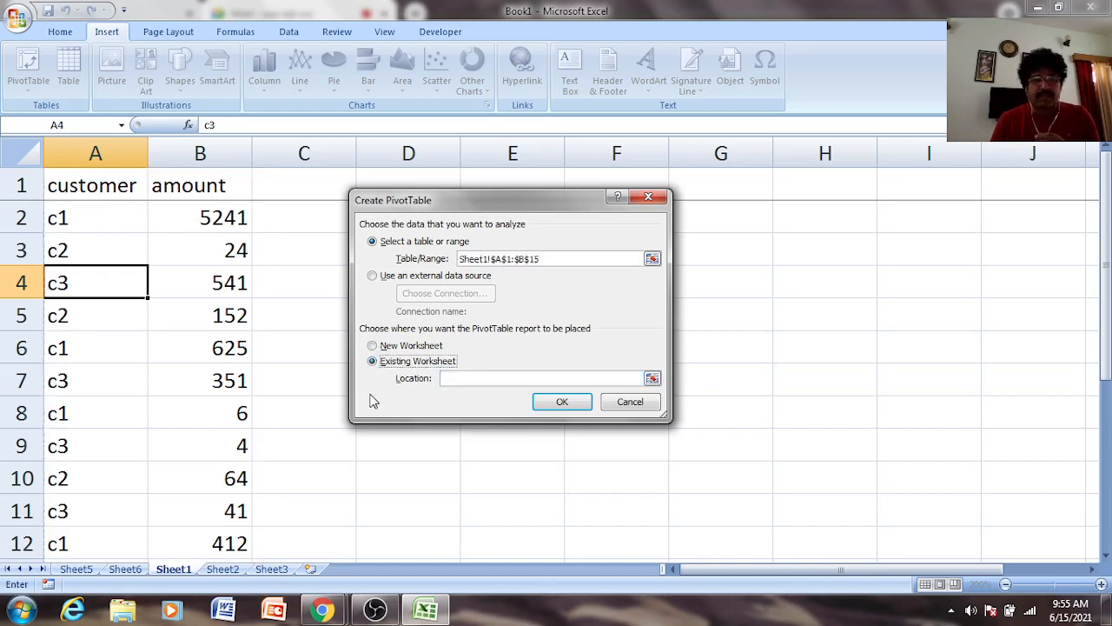
click(375, 346)
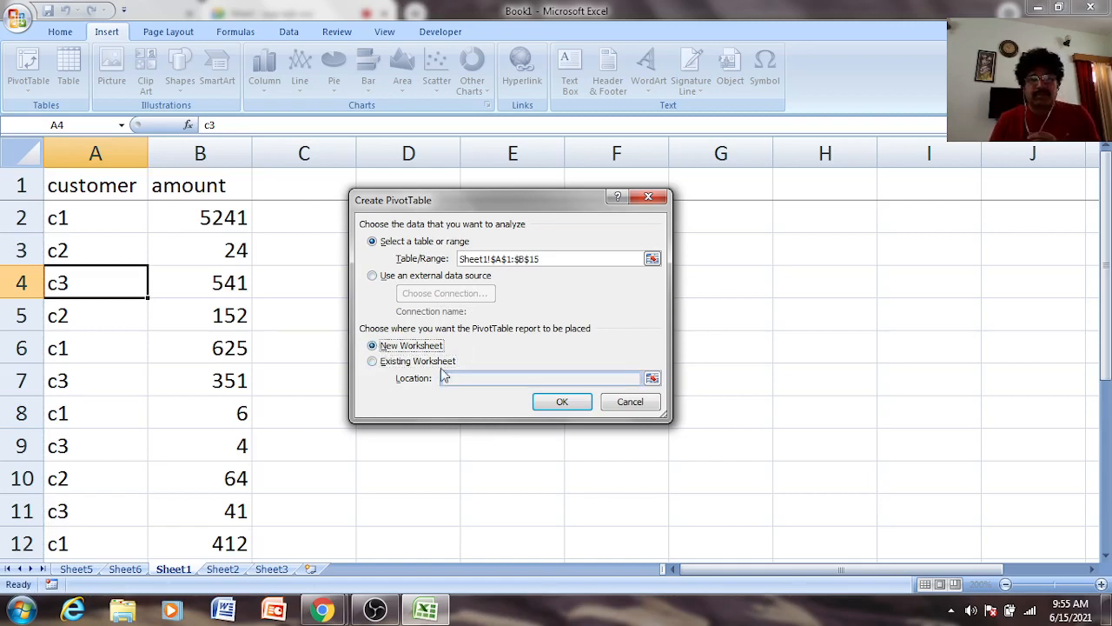
click(558, 405)
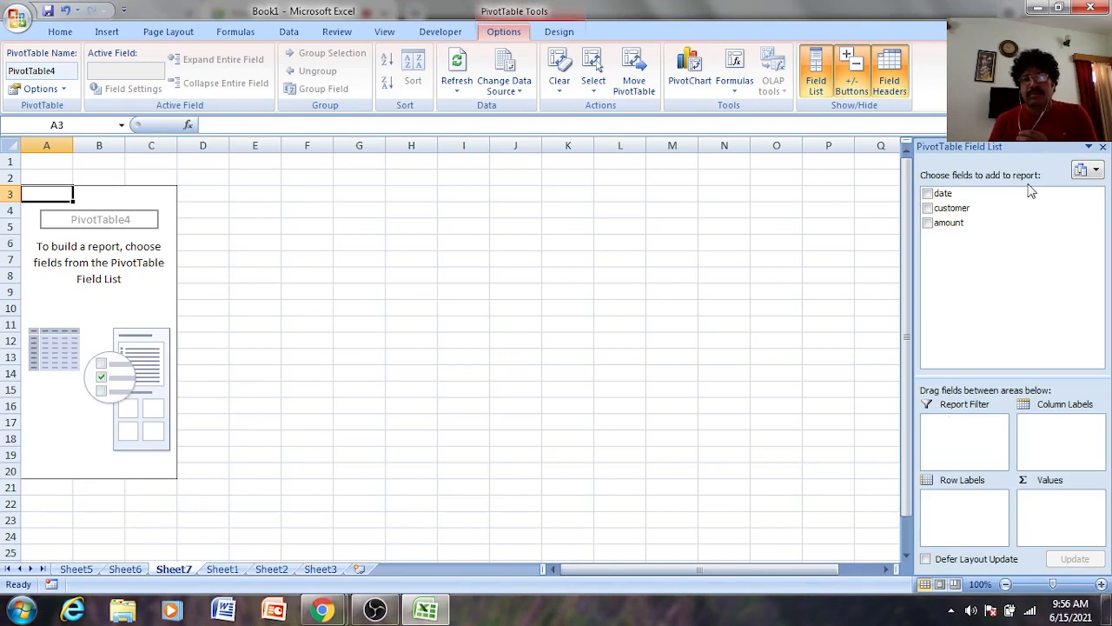
Compare the PivotTable fields with the Sheet1 columns, and add customer as row labels and amount as summed values on Sheet7
click(222, 570)
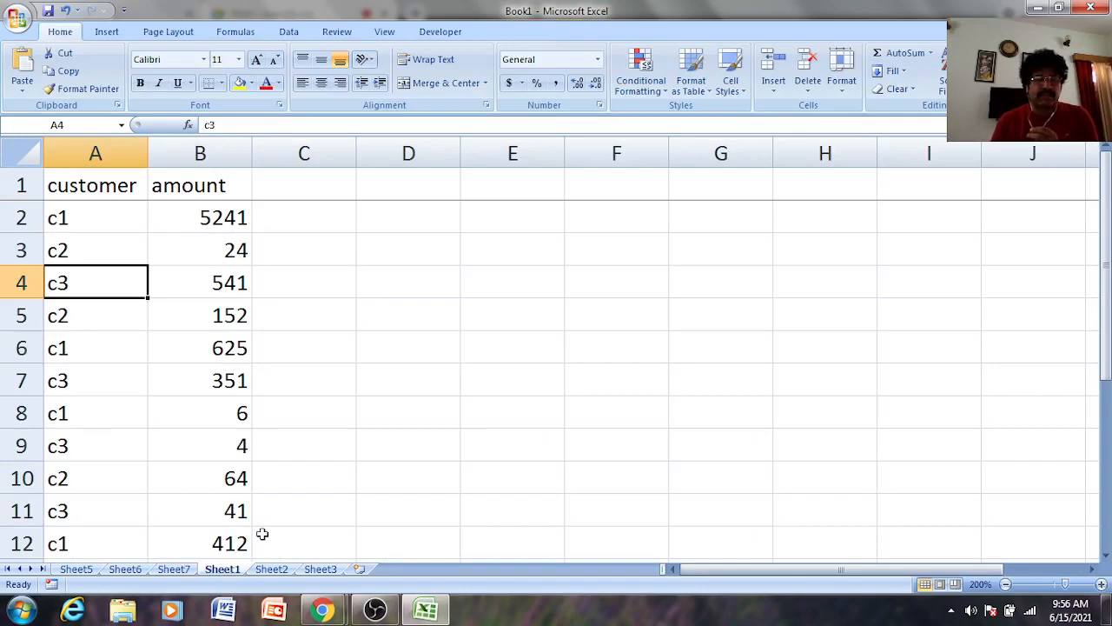
click(170, 569)
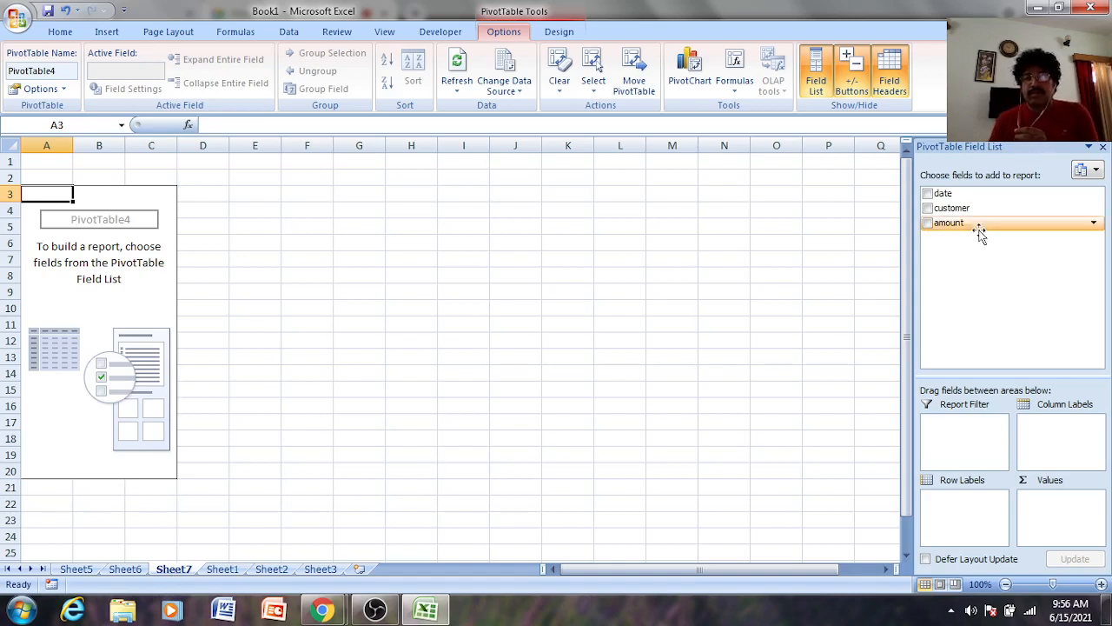
click(927, 209)
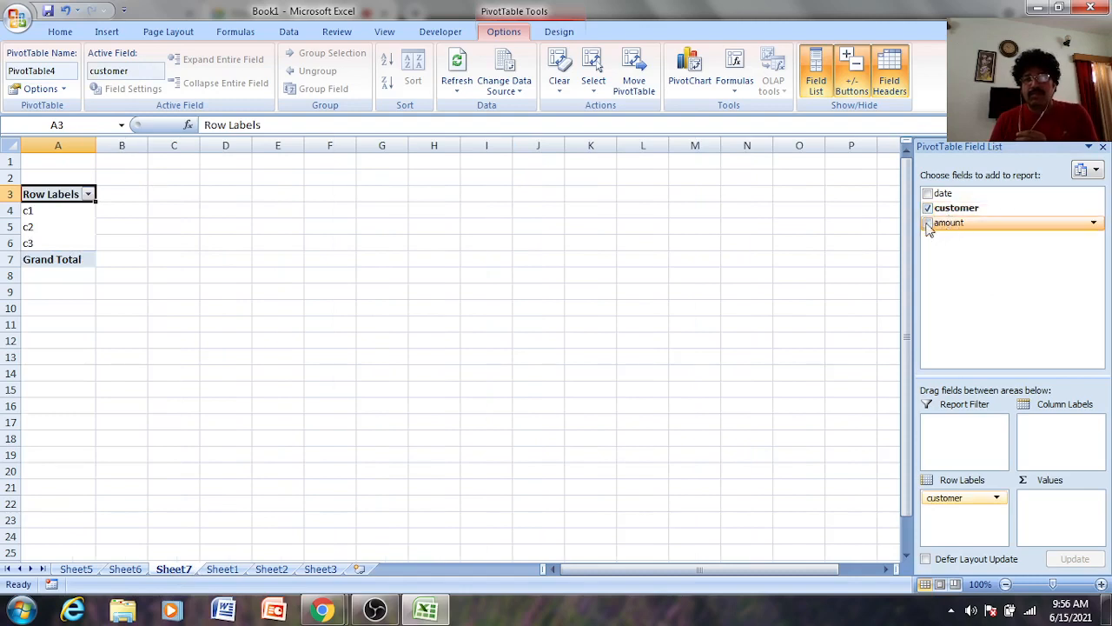
click(927, 223)
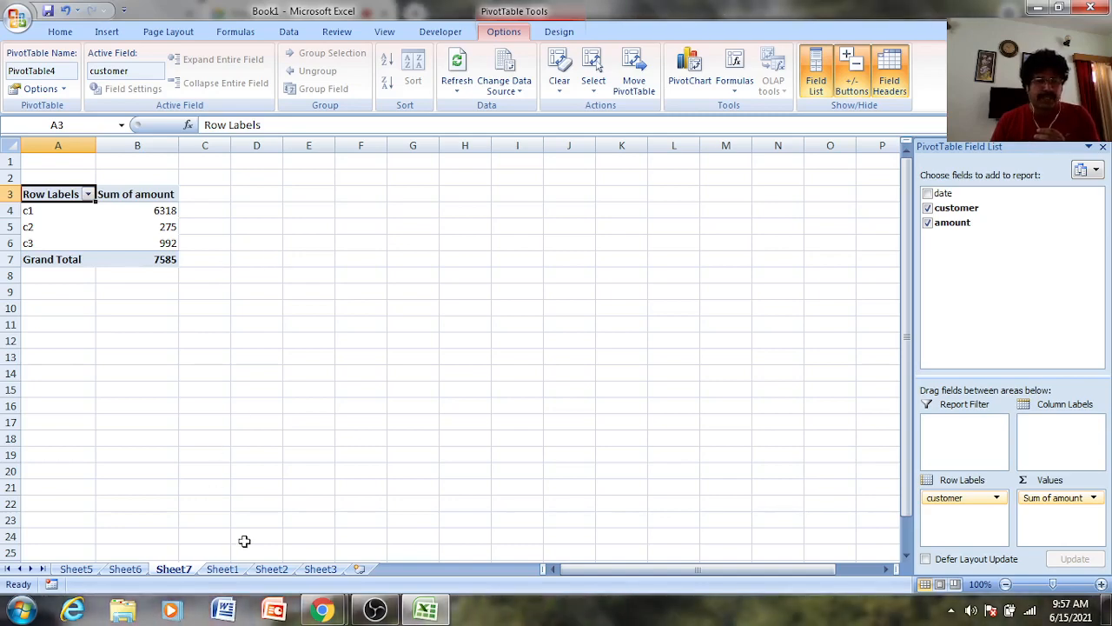
Total the amounts in B2:B15 on Sheet1 with a SUM formula in cell B16
click(224, 568)
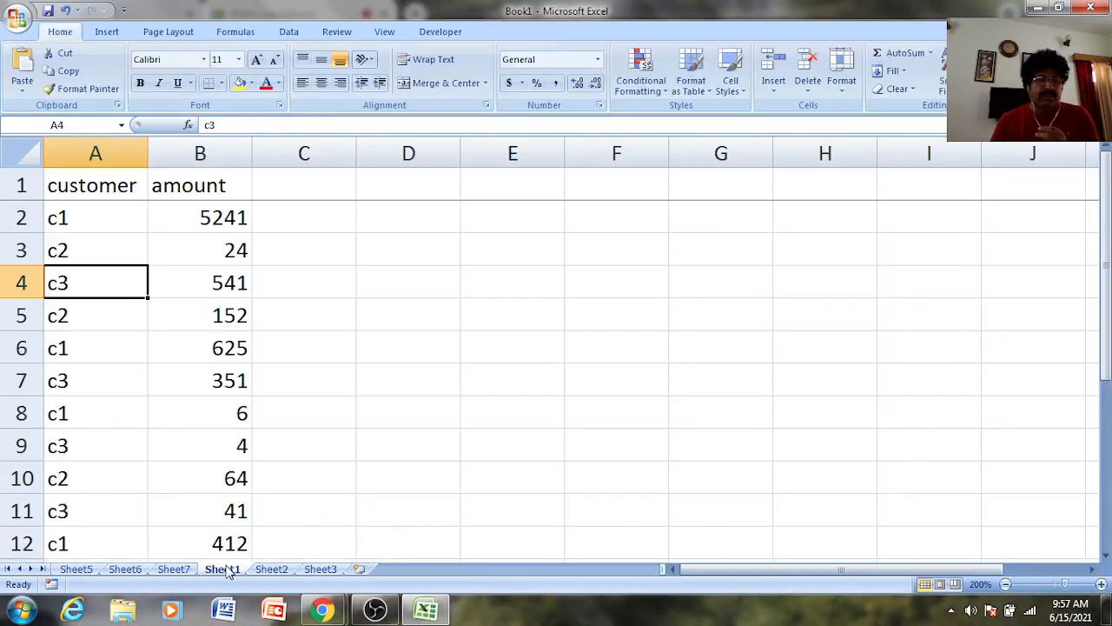
scroll(206, 311, down, 3)
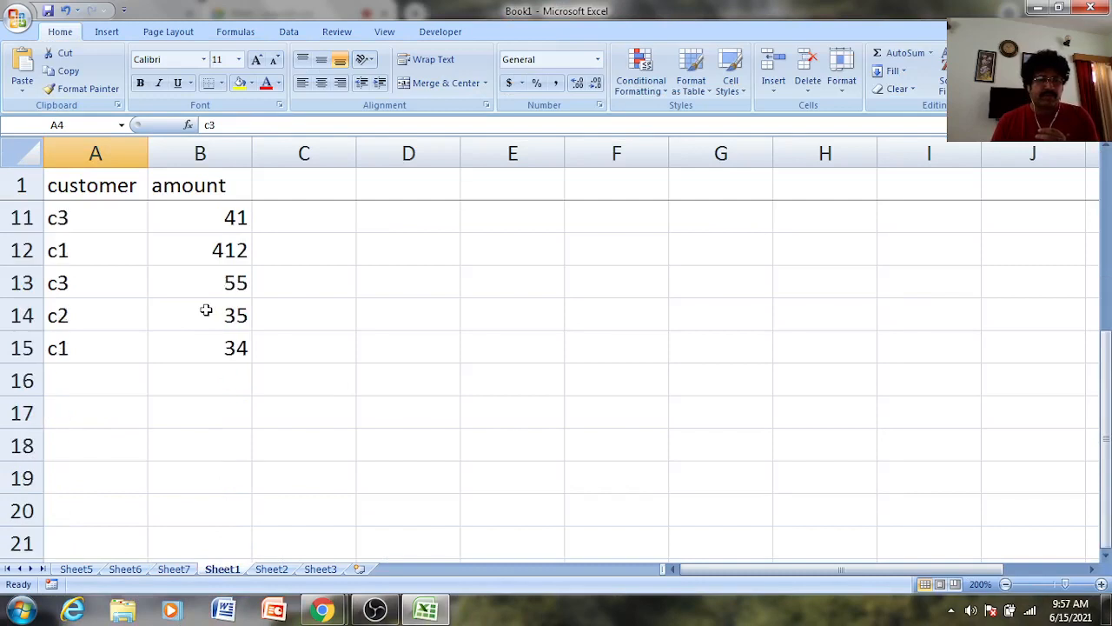
click(215, 383)
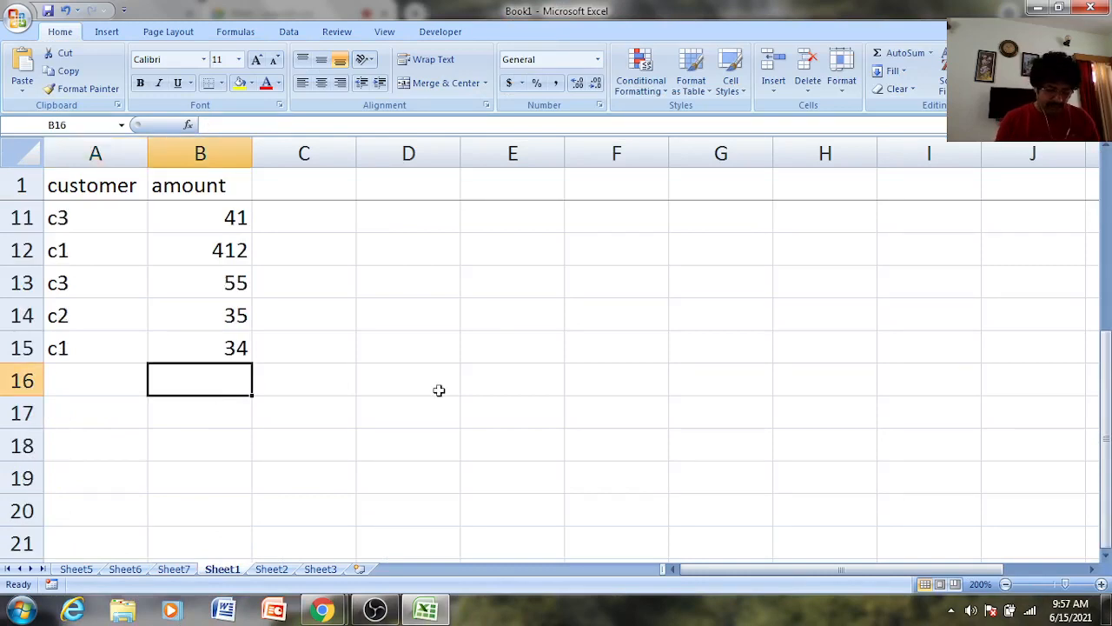
text(=sum()
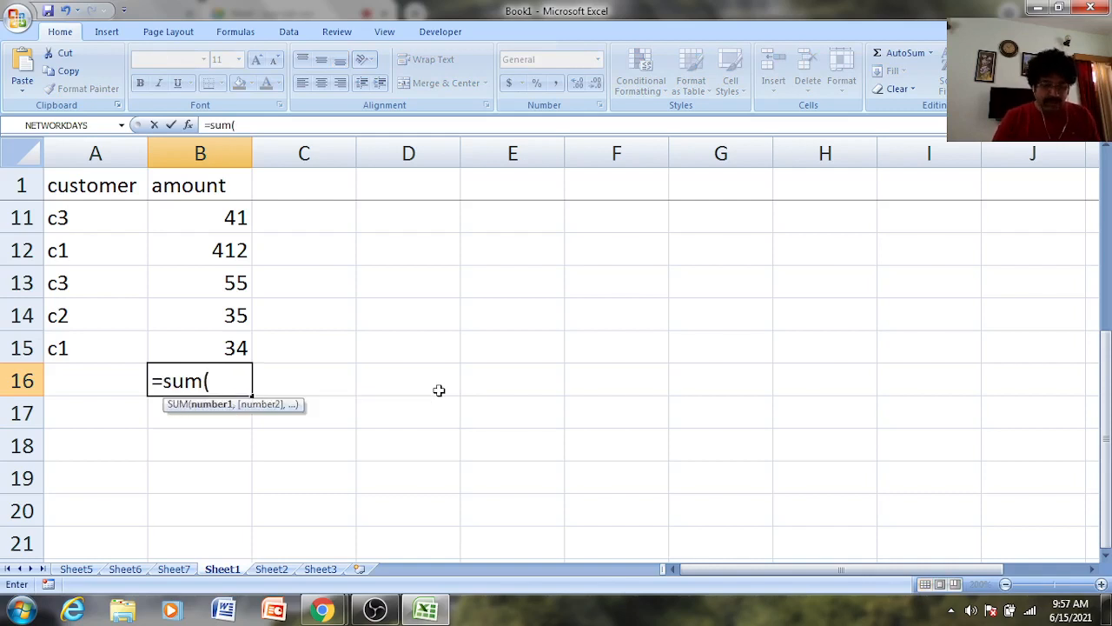
key(Up)
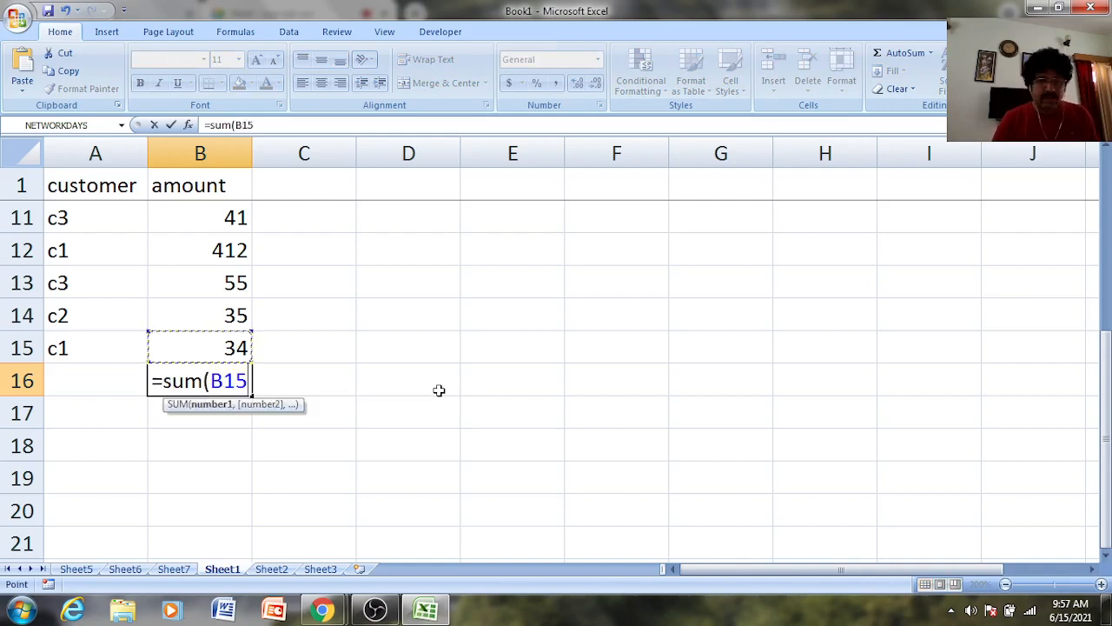
key(shift+Up)
key(shift+Up)
key(shift+Up)
key(shift+Up)
key(shift+Up)
key(shift+Up)
key(shift+Up)
key(shift+Up)
key(shift+Up)
key(shift+Up)
key(shift+Up)
key(shift+Up)
key(shift+Up)
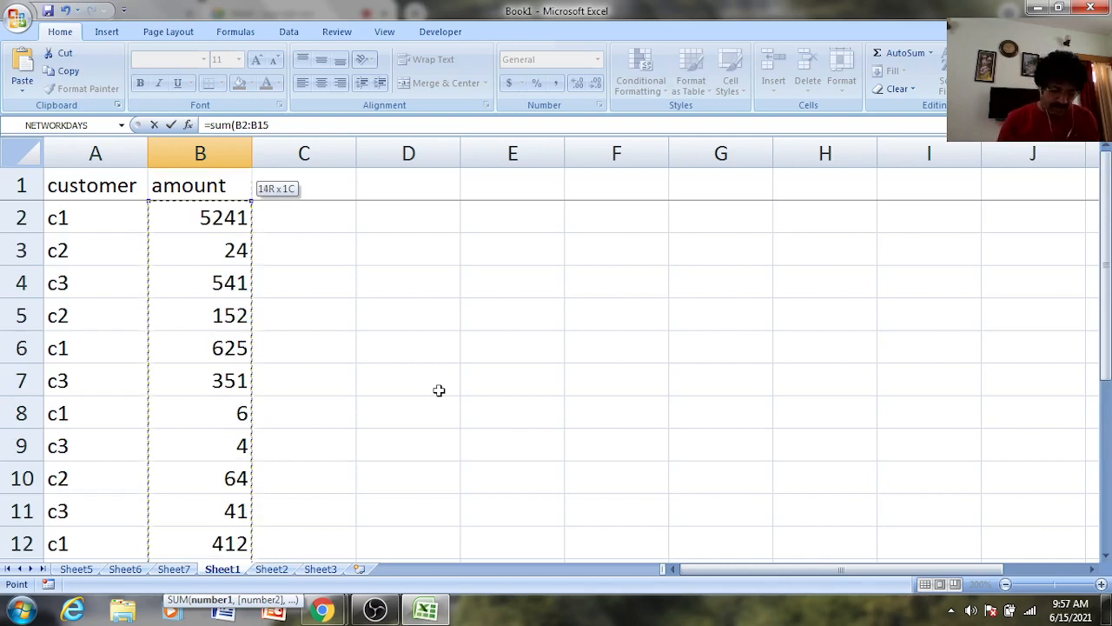
text())
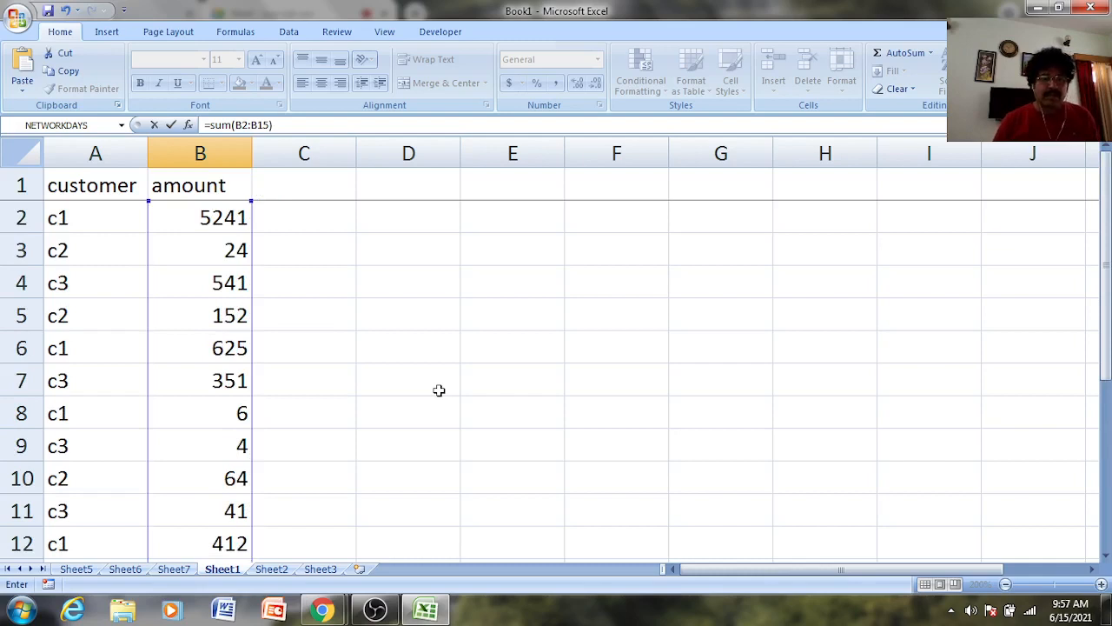
key(Return)
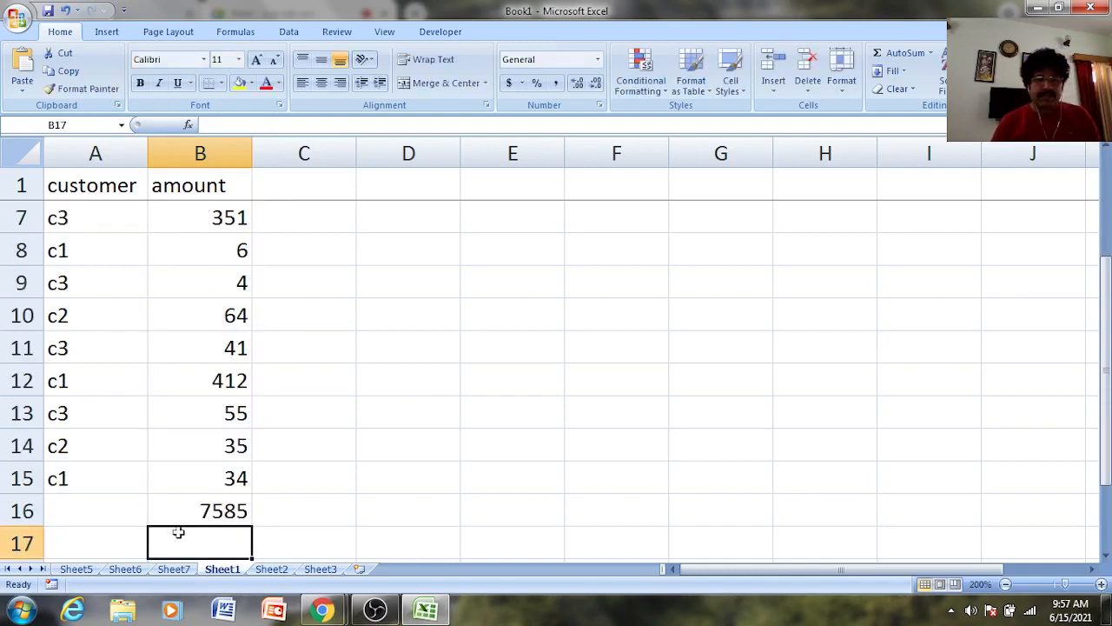
Inspect the range used by the SUM formula in B16 and compare its total with the PivotTable's grand total on Sheet7
click(207, 511)
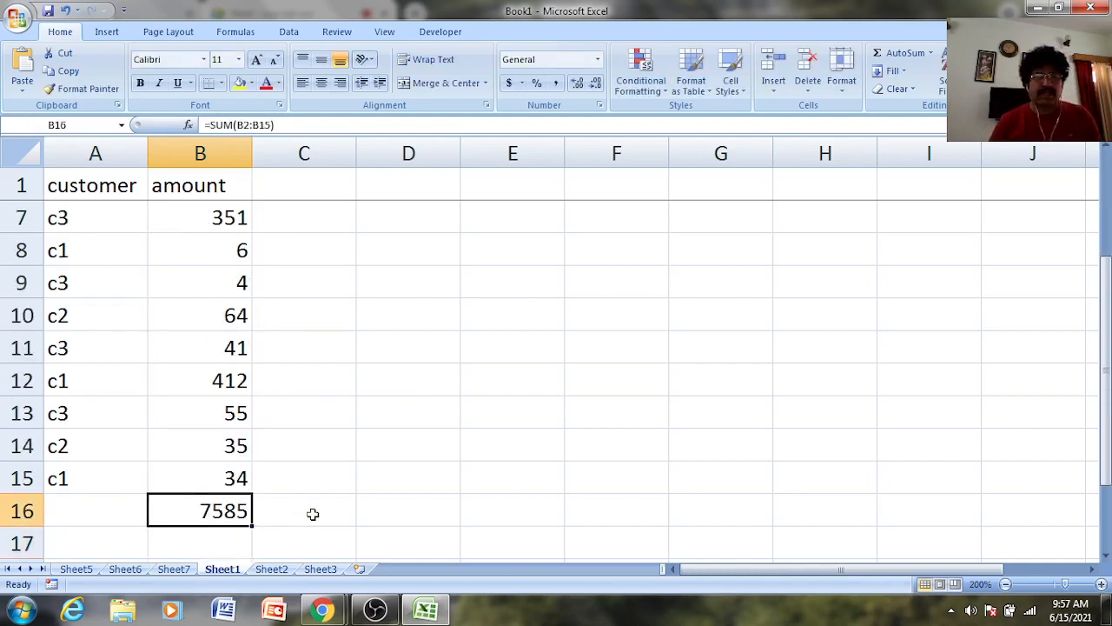
double_click(225, 513)
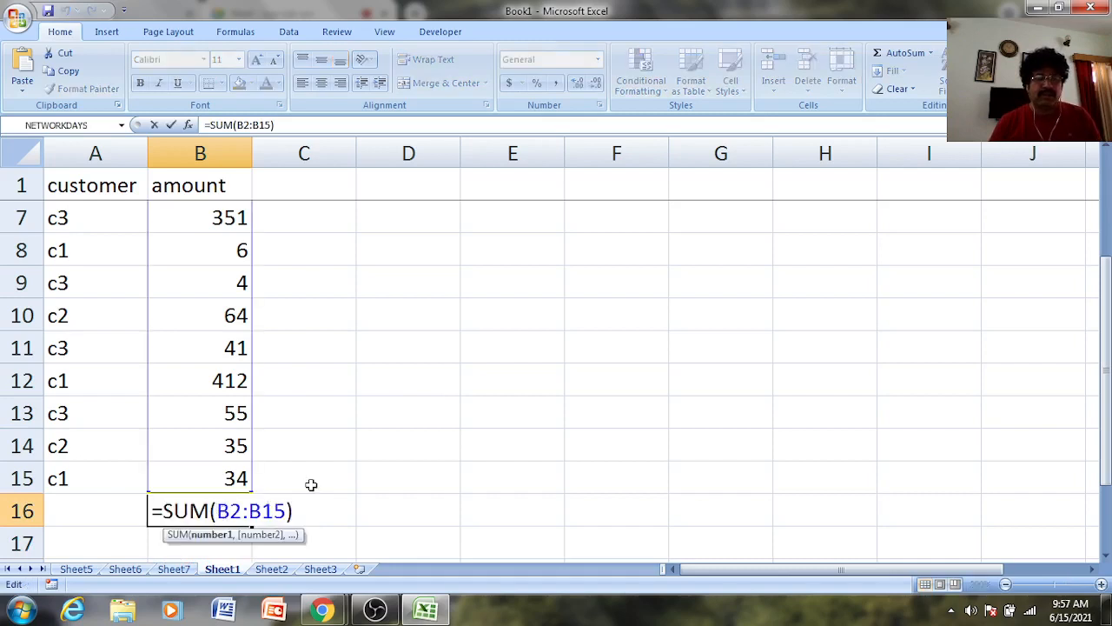
scroll(311, 484, up, 2)
scroll(312, 484, down, 3)
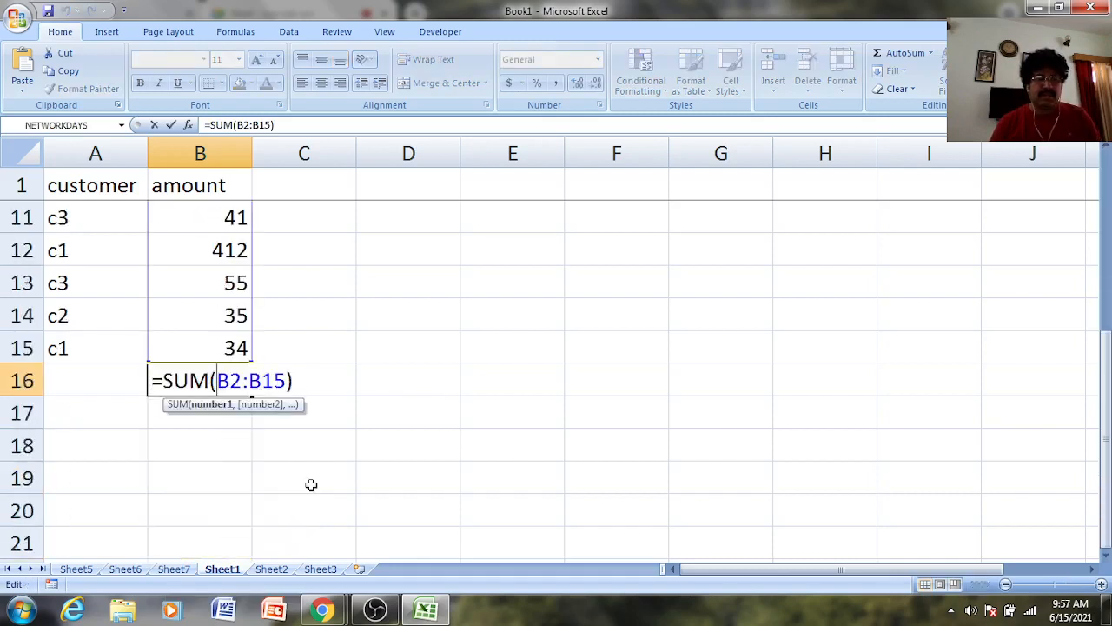
key(Escape)
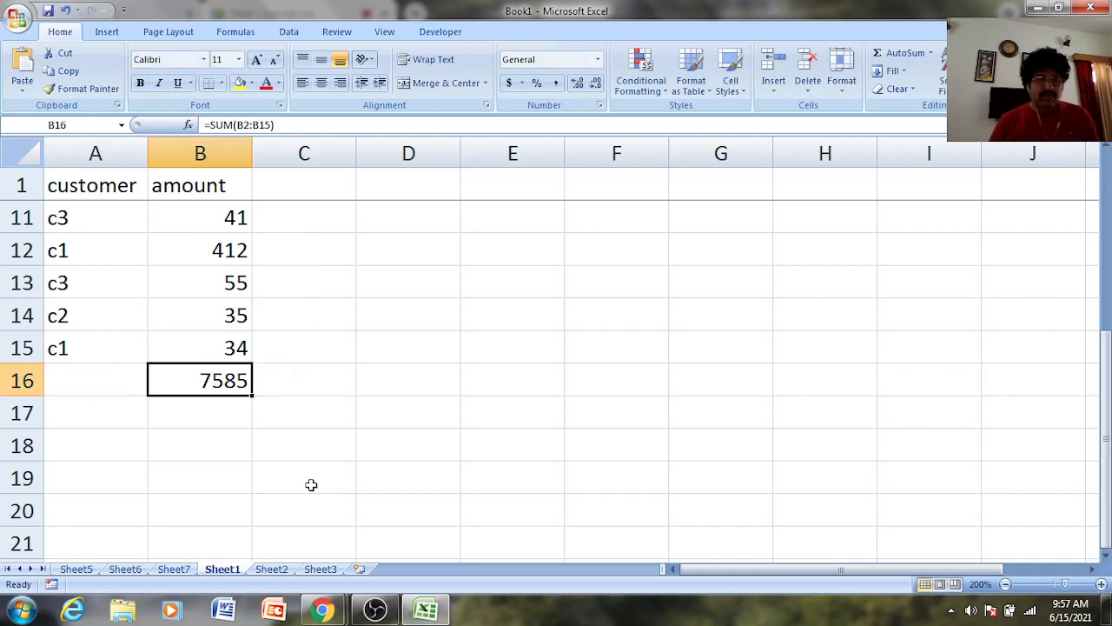
click(174, 569)
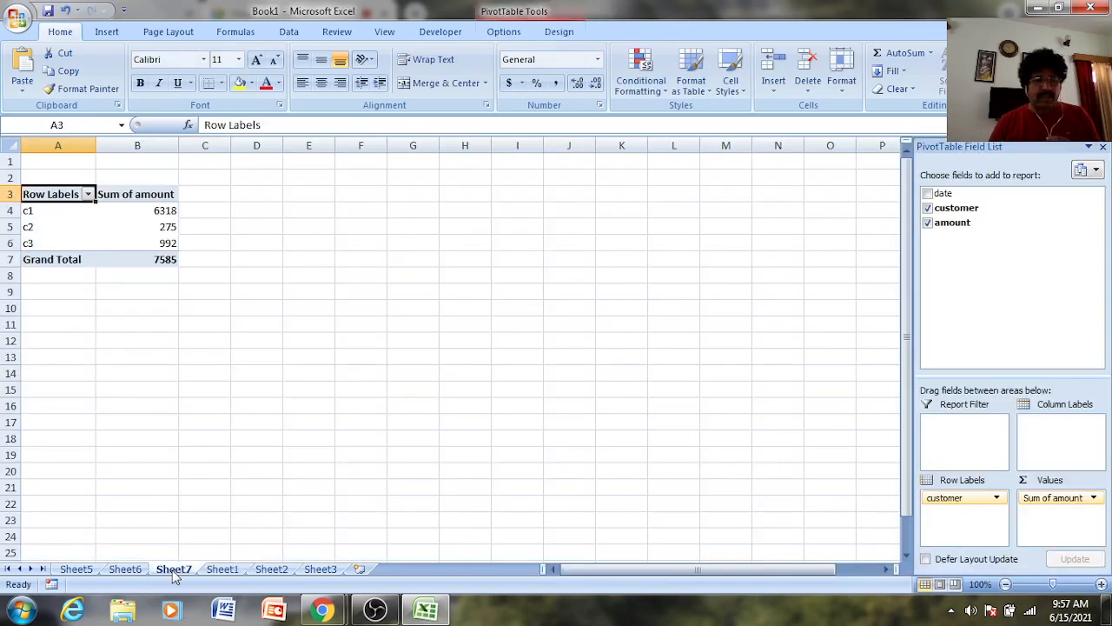
Delete the unneeded worksheets Sheet5 and Sheet6
right_click(76, 569)
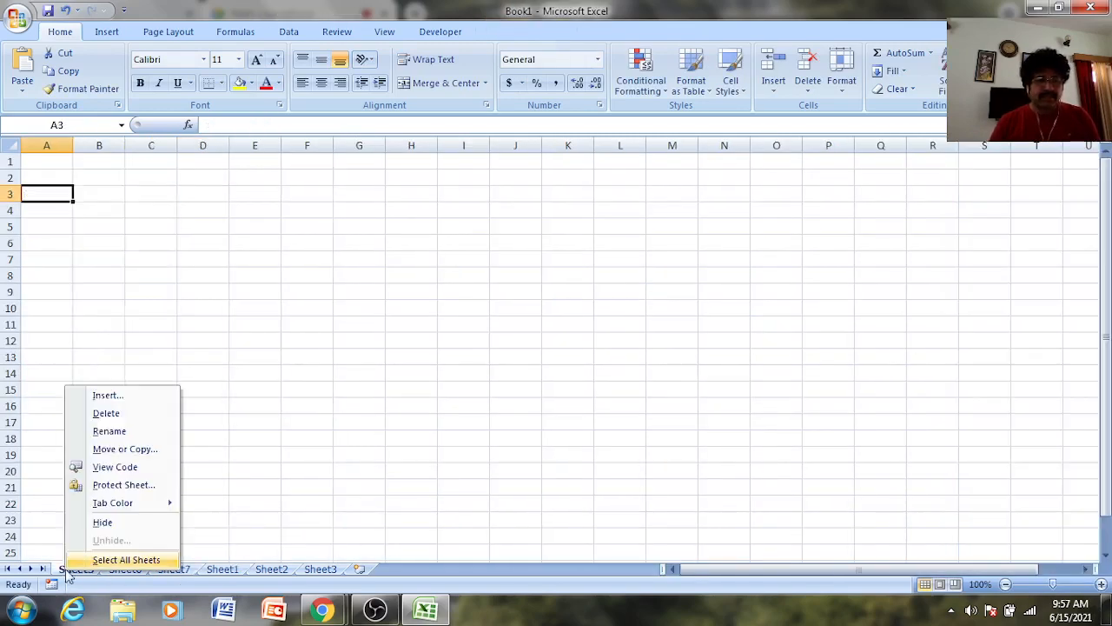
click(106, 412)
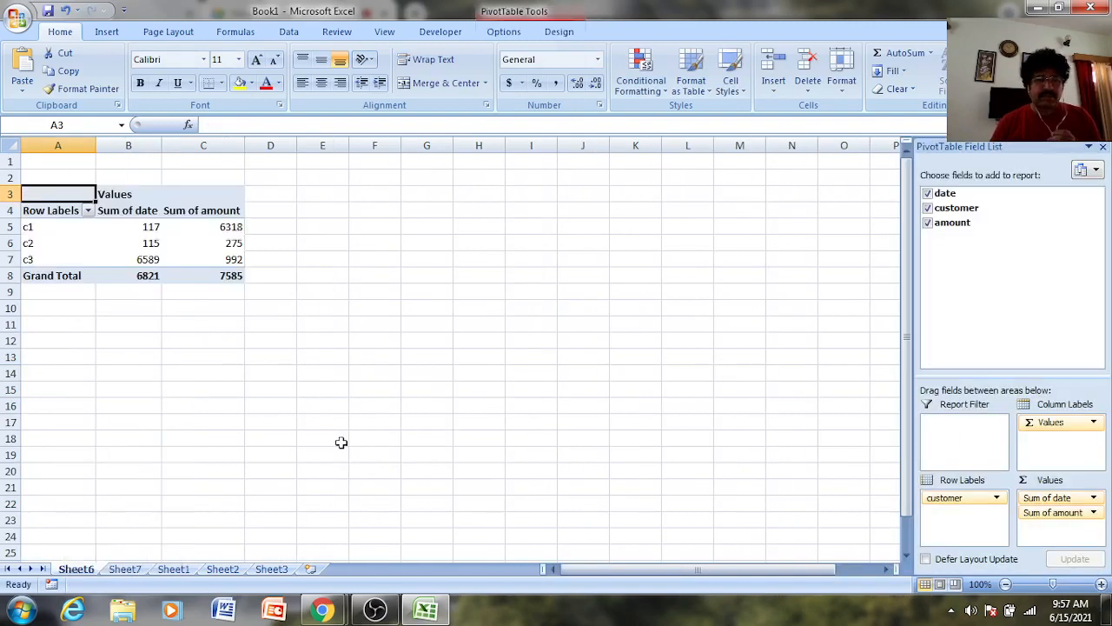
right_click(78, 570)
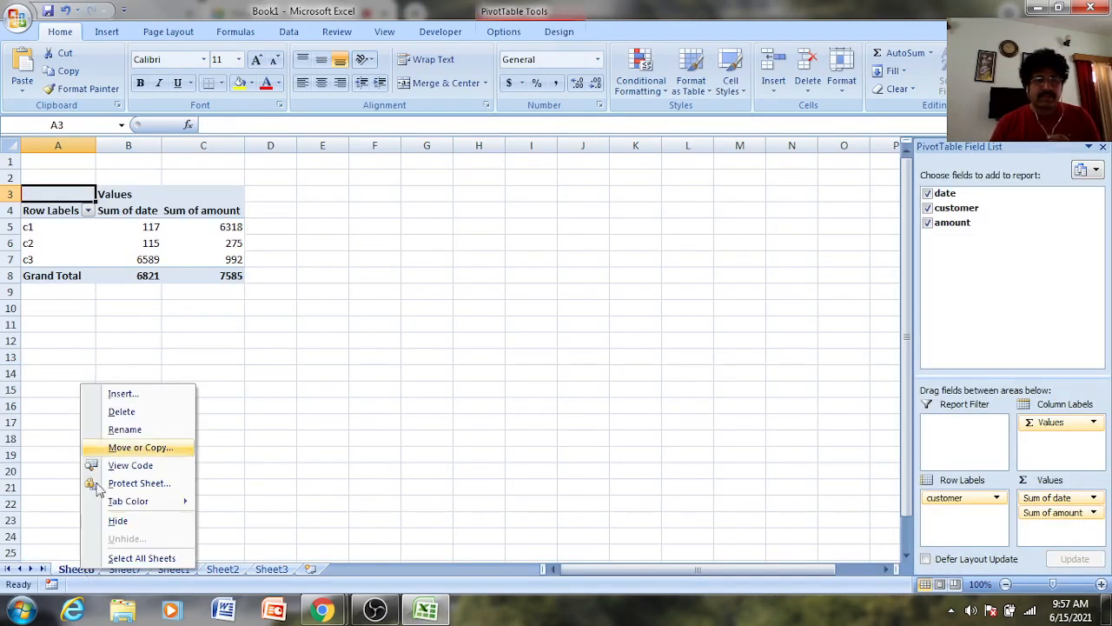
click(122, 412)
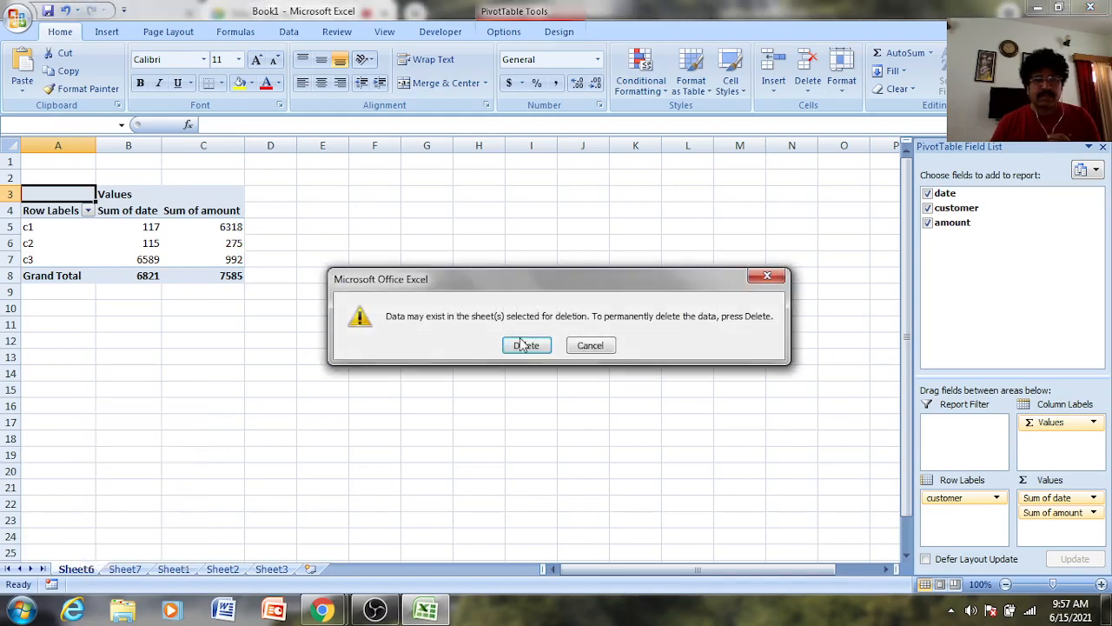
click(524, 346)
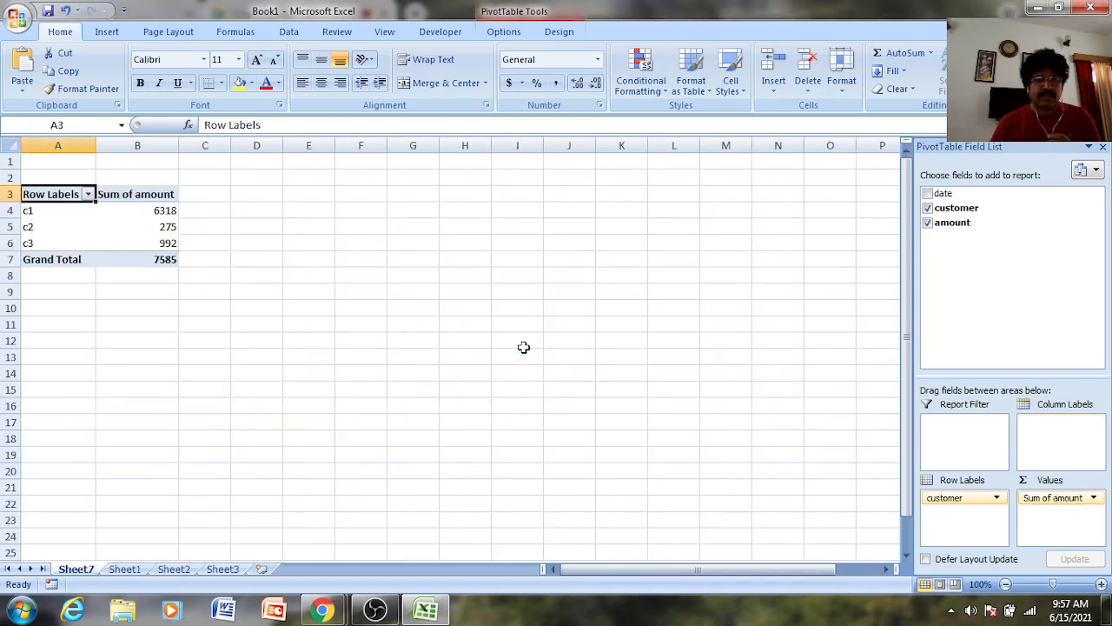
Recheck the Sheet1 total and apply All Borders to the PivotTable range A3:B7 on Sheet7
click(127, 570)
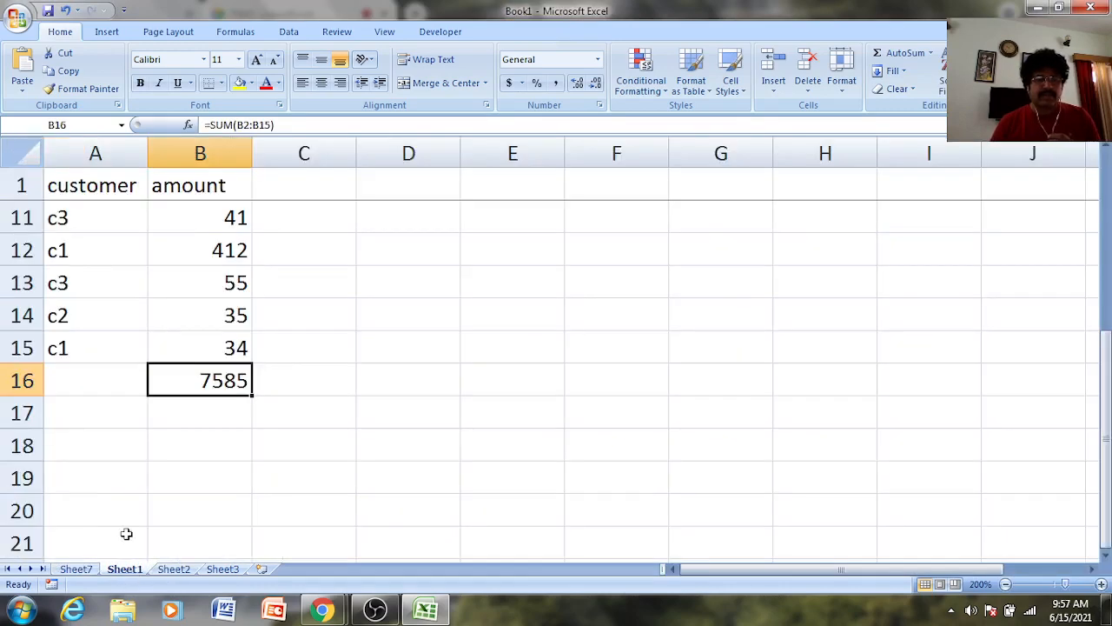
click(76, 568)
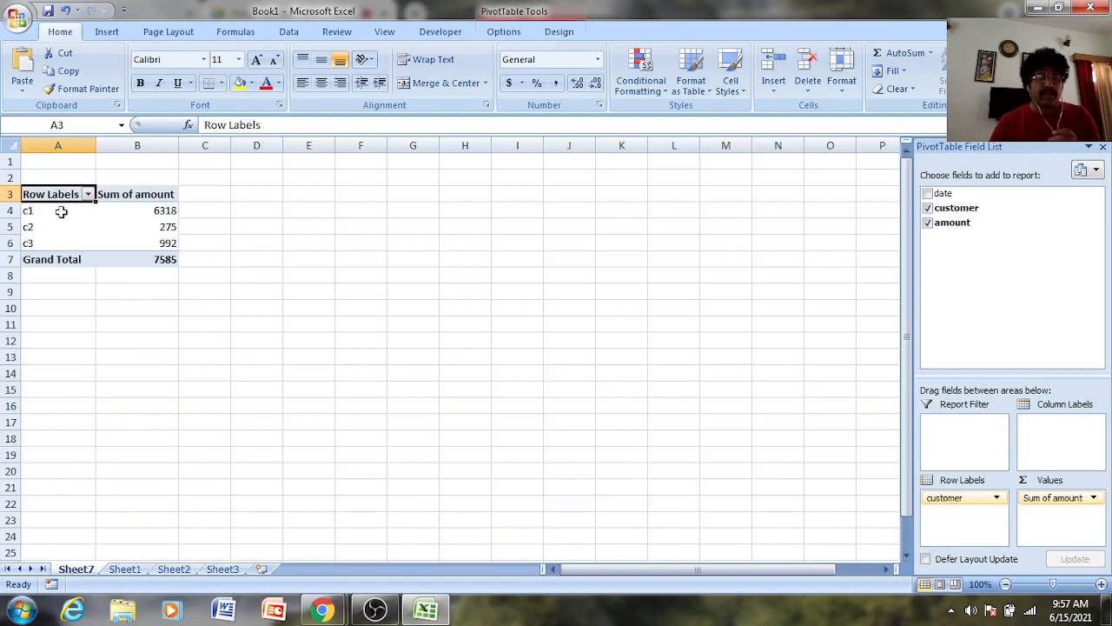
drag(45, 195, 145, 255)
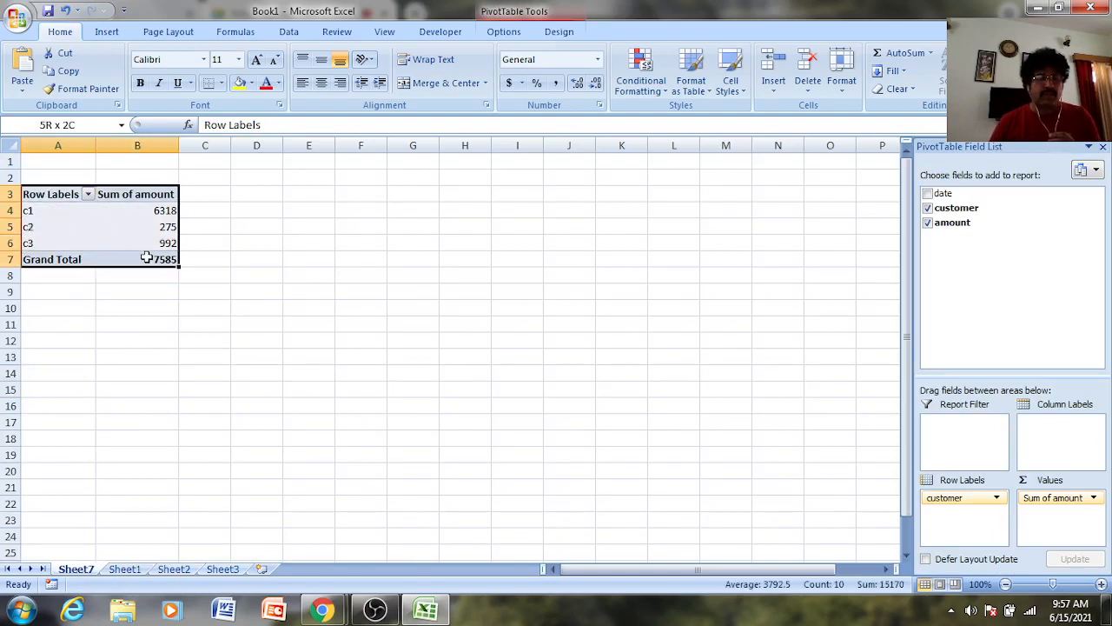
click(221, 83)
click(241, 212)
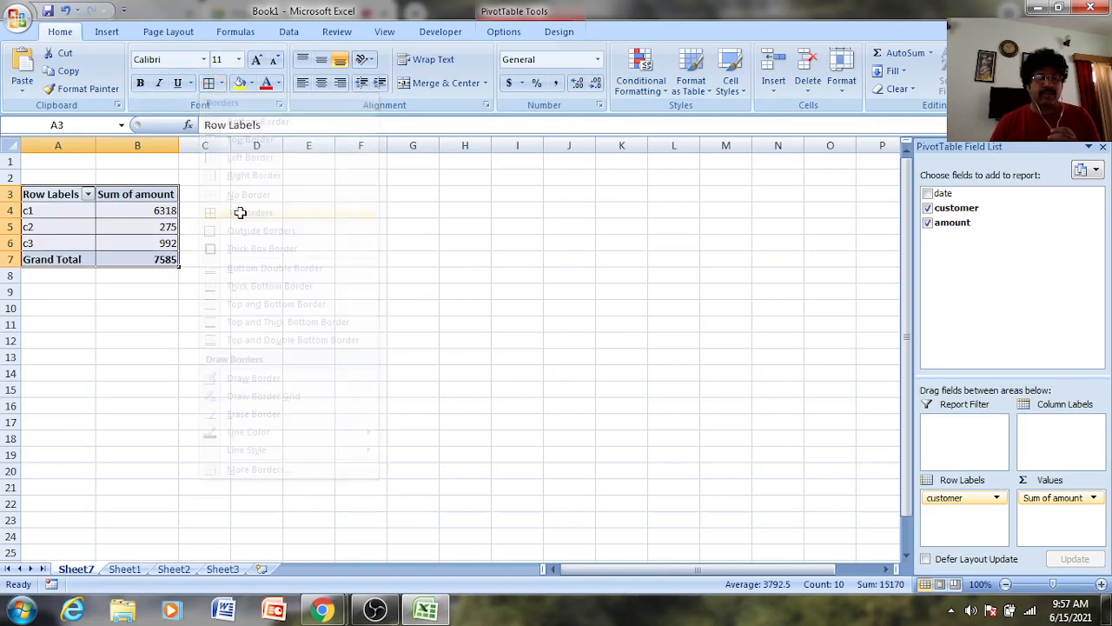
click(137, 340)
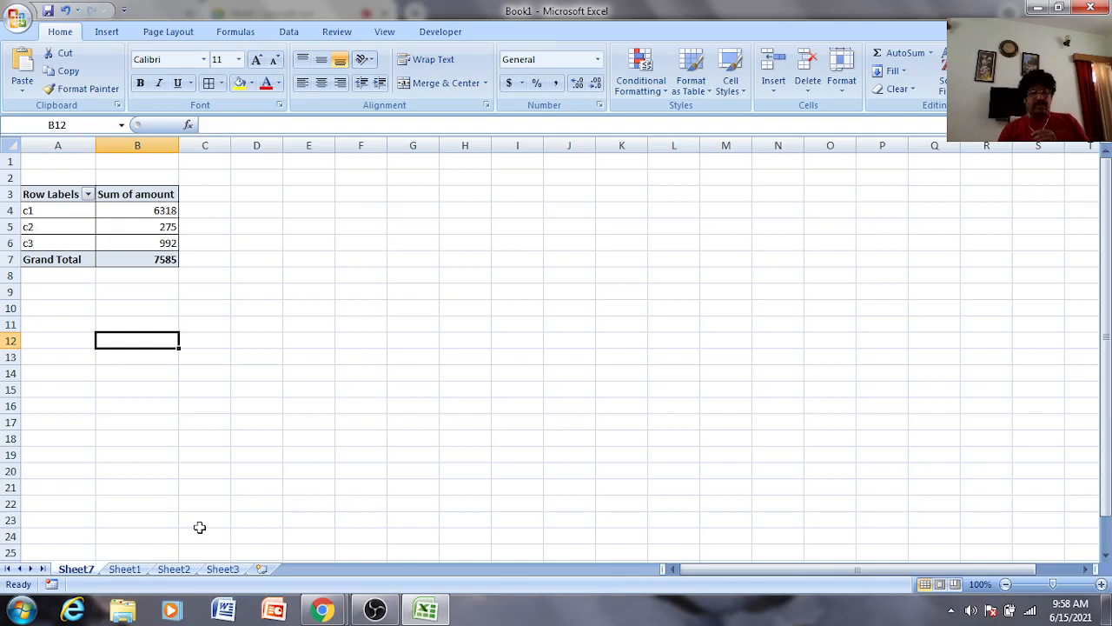
Insert an empty column before the customer column on Sheet1 and select its header cell A1
key(ctrl+Page_Down)
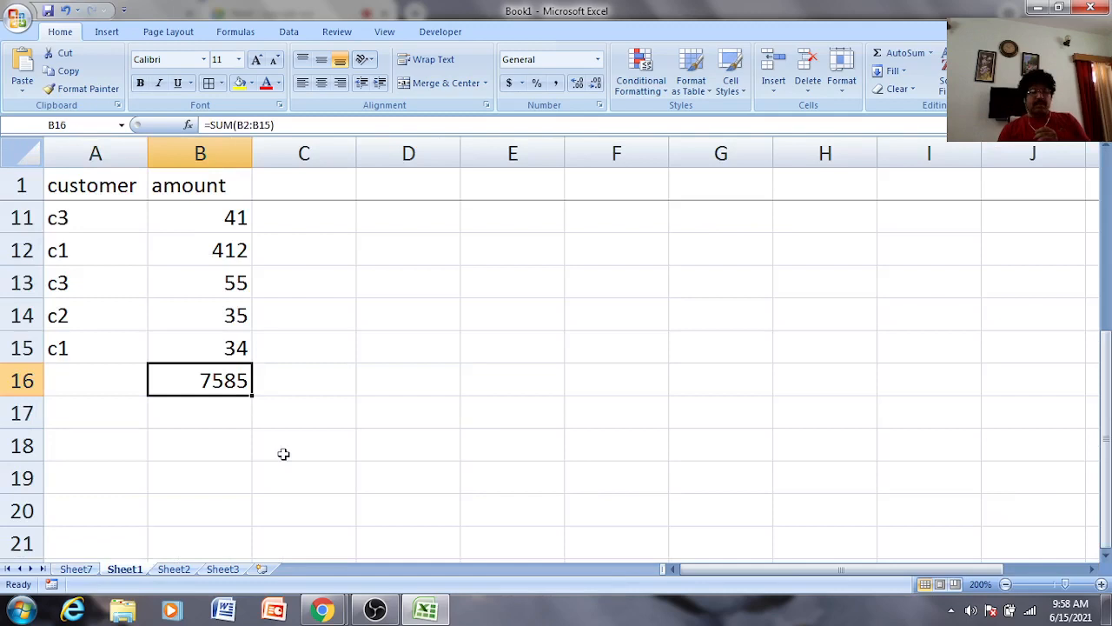
click(100, 152)
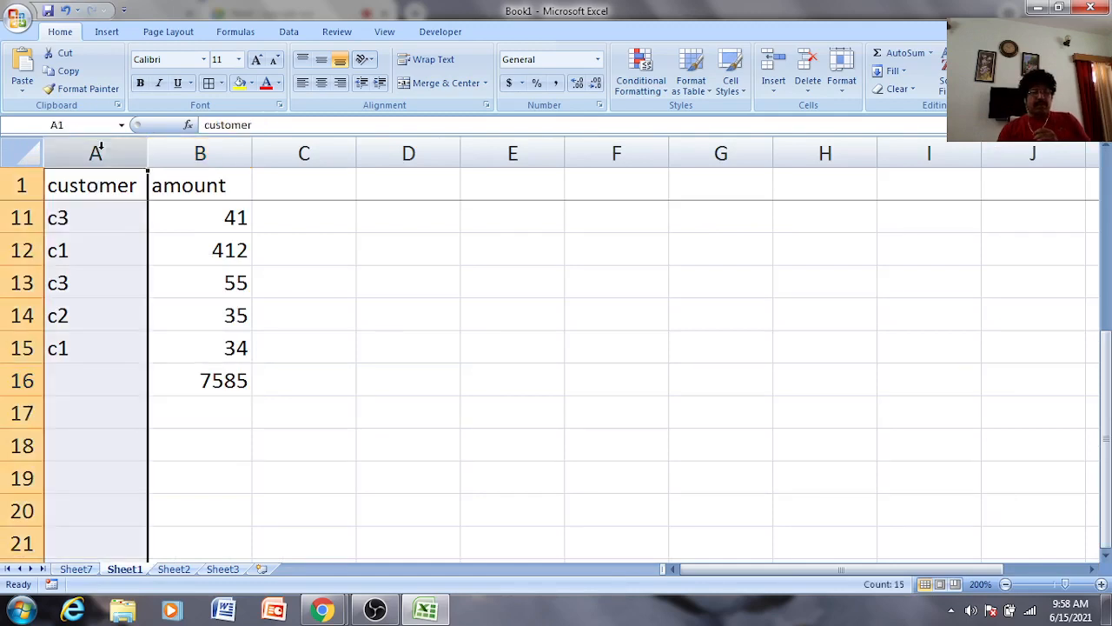
right_click(100, 151)
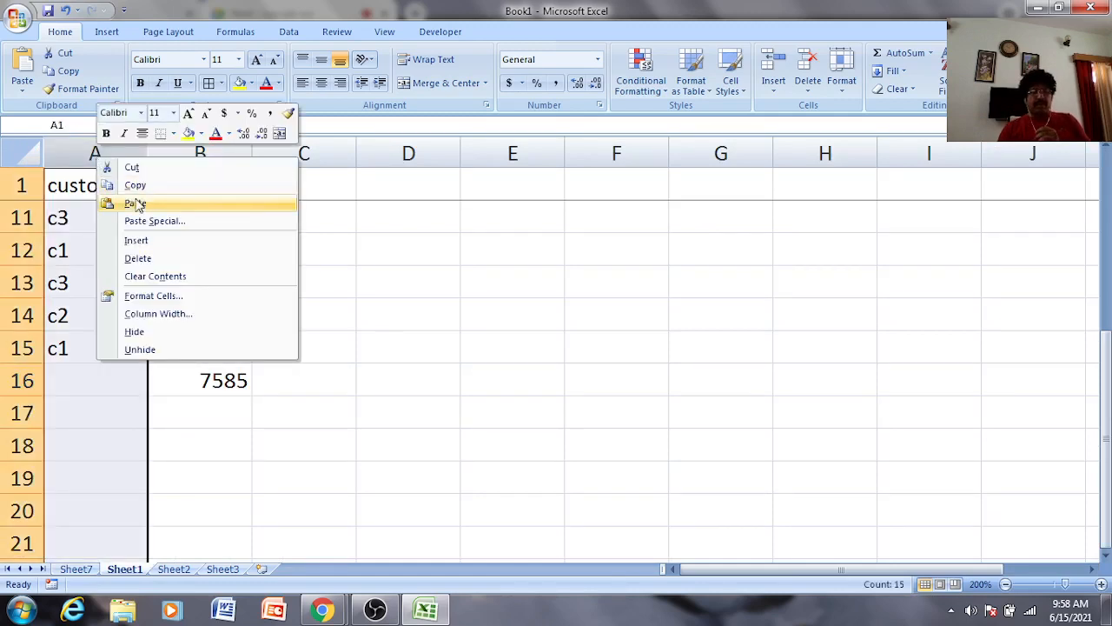
click(178, 241)
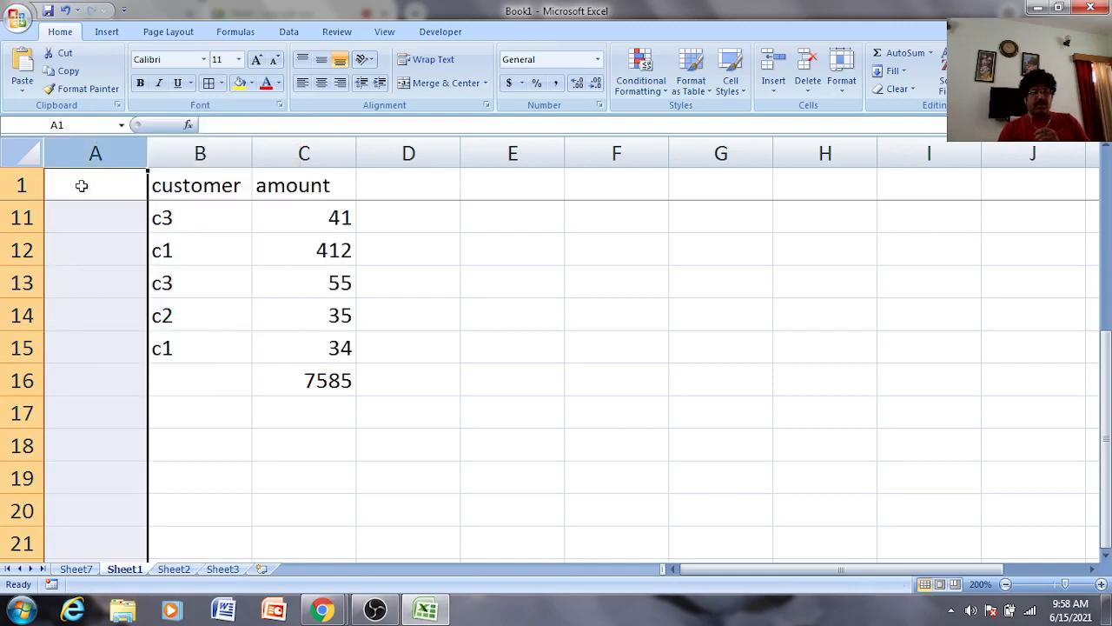
click(86, 185)
Delete Sheet7 with the bordered PivotTable and confirm the permanent deletion
click(76, 569)
right_click(75, 569)
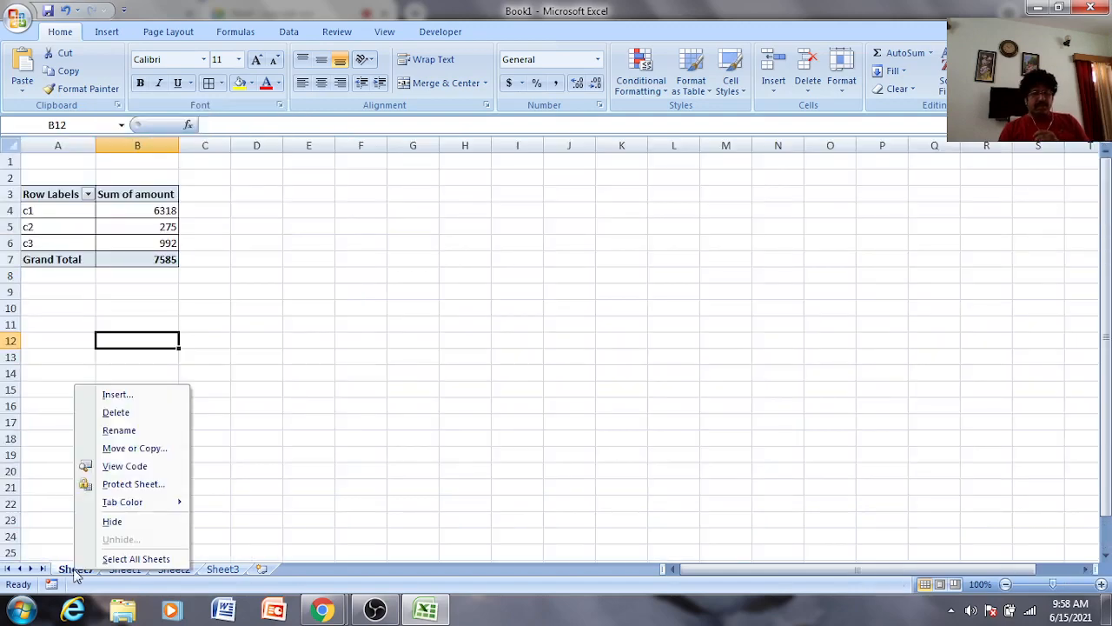
click(139, 413)
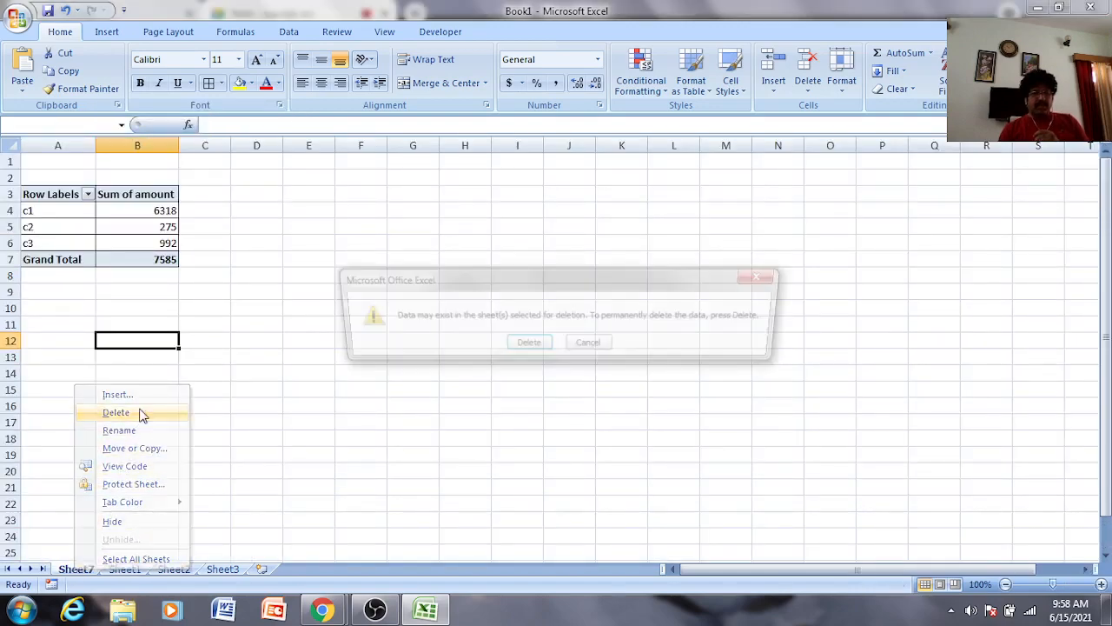
click(527, 346)
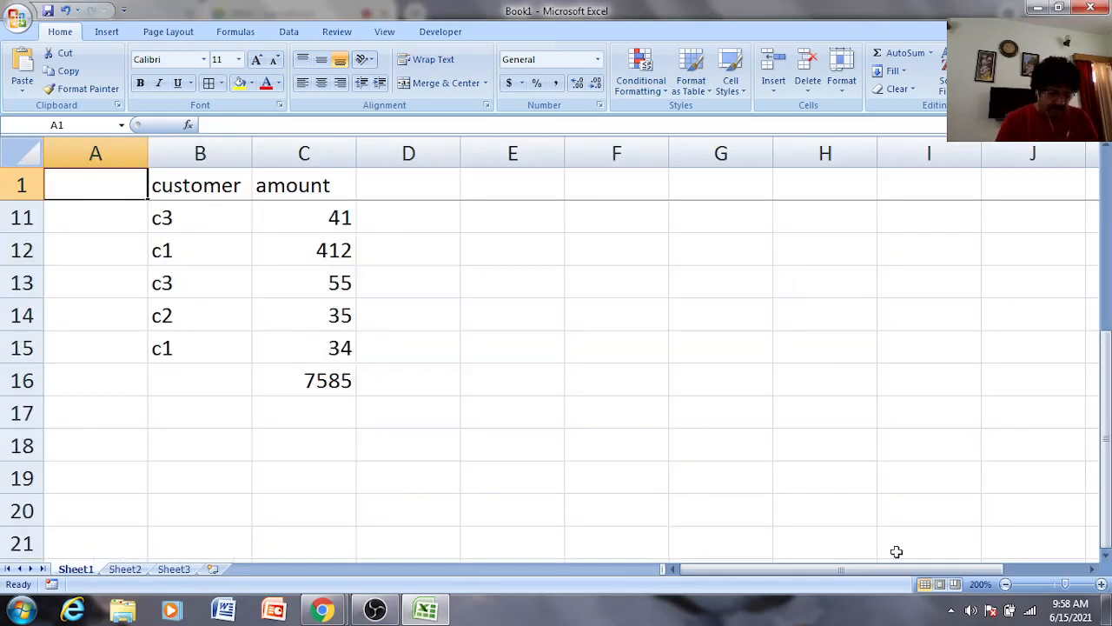
Enter the header "date" in A1 of Sheet1 and the first date 01/01/2001 in A2
text(date)
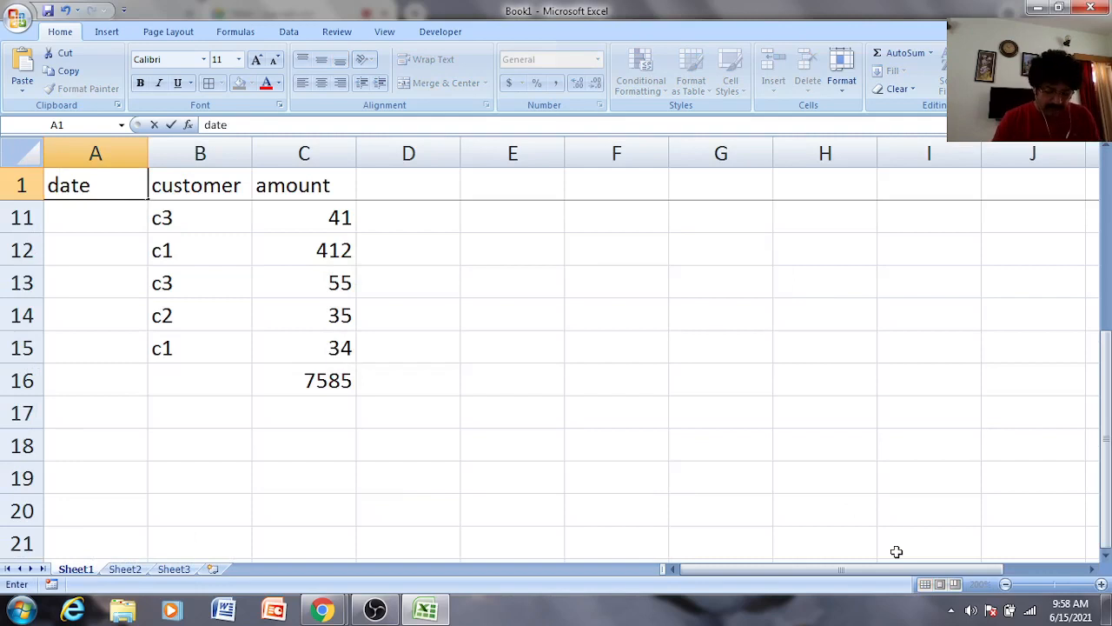
key(Return)
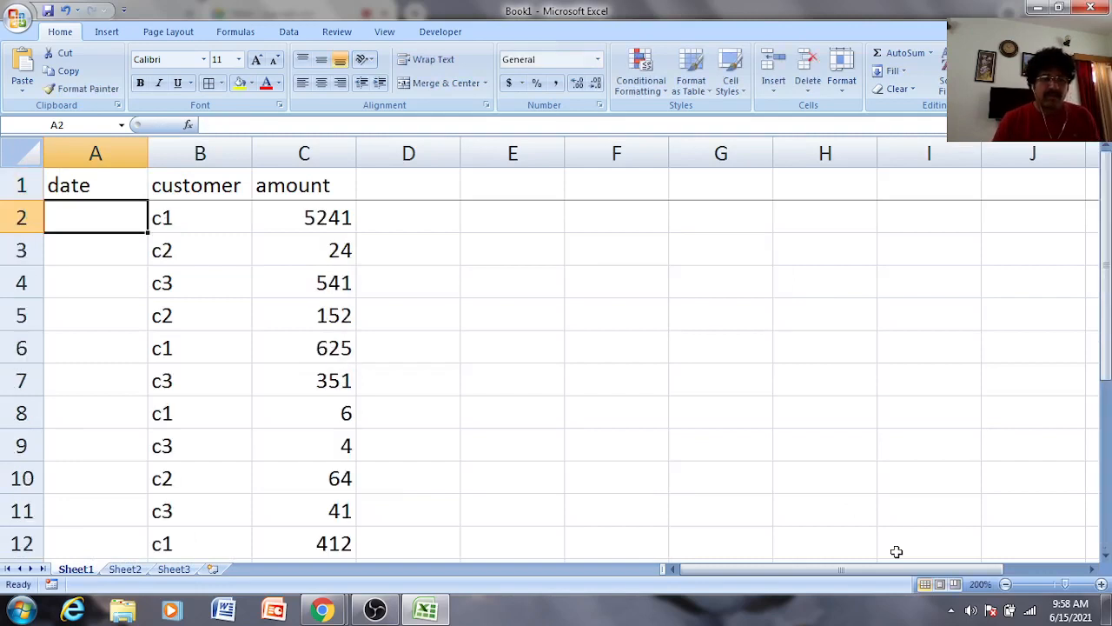
key(Down)
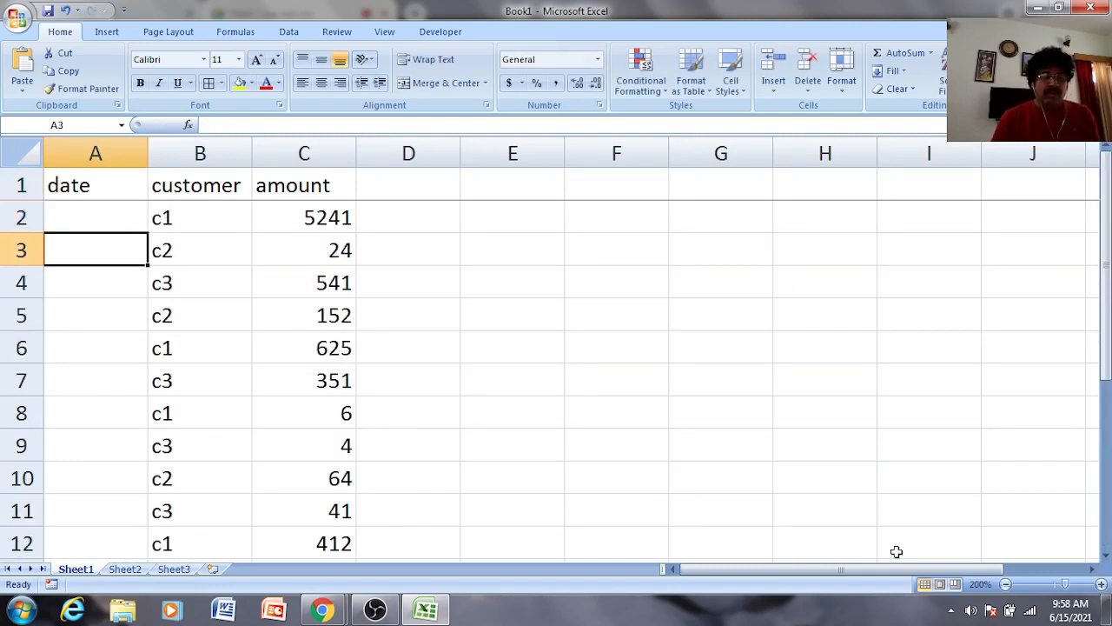
key(Up)
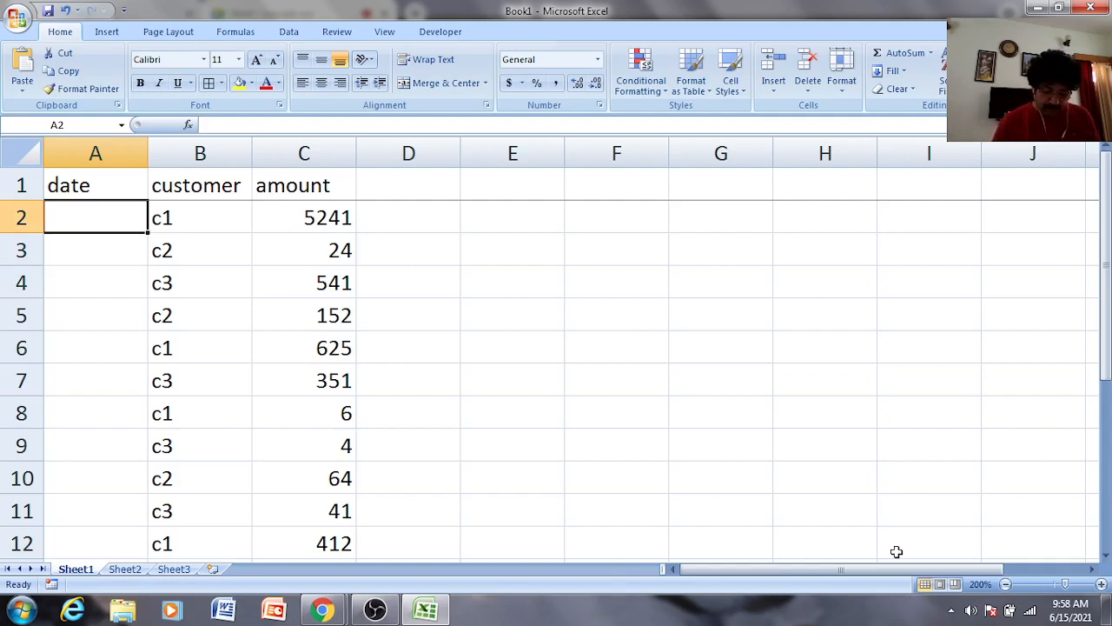
text(01/)
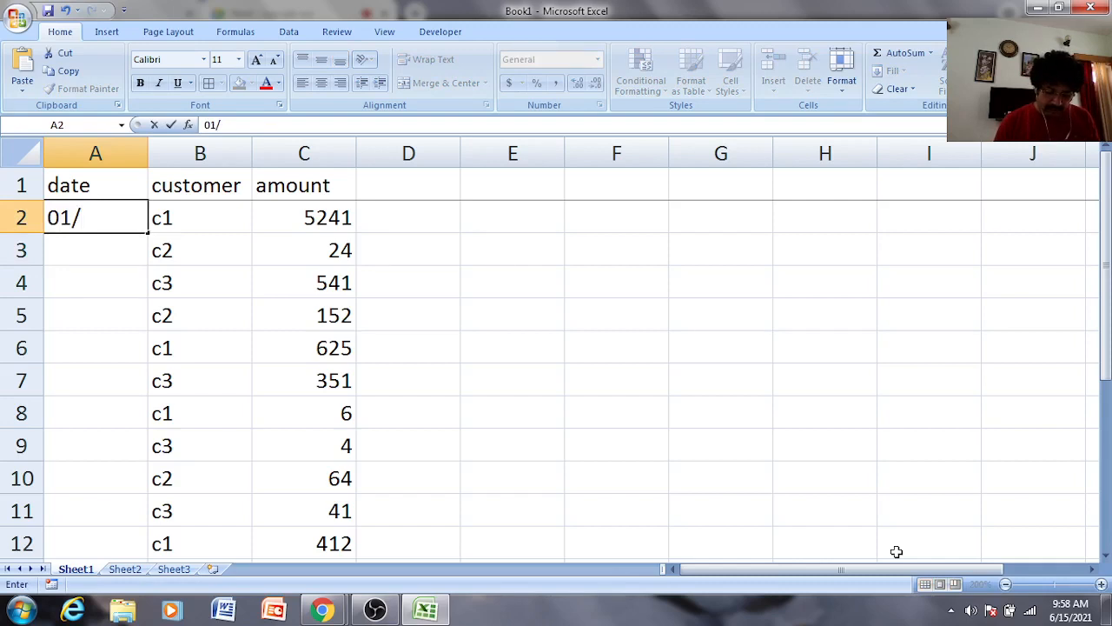
text(01/)
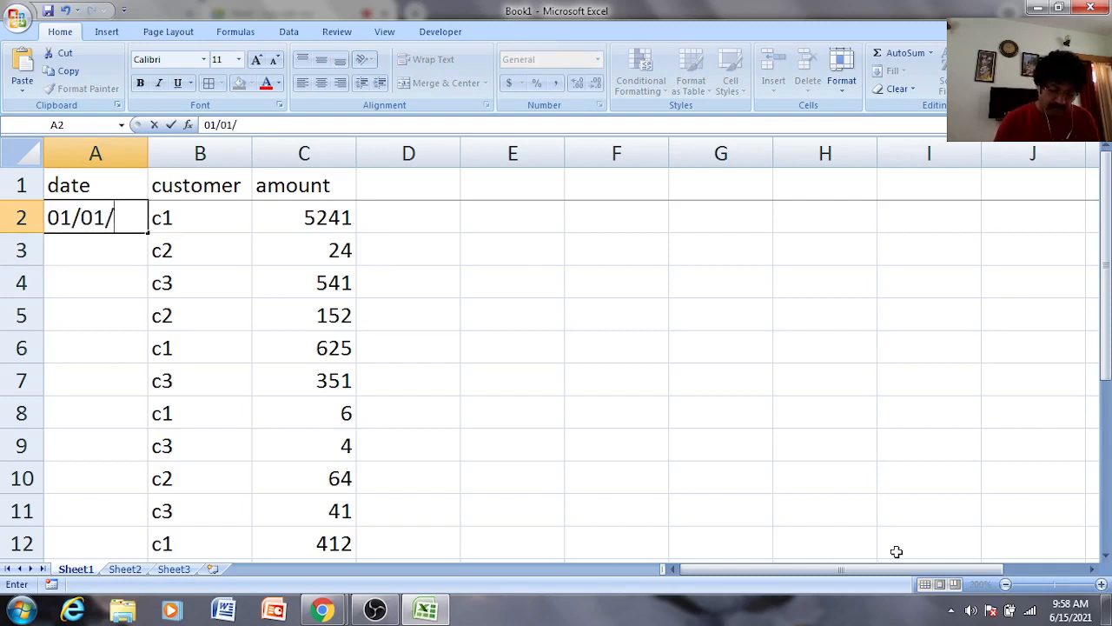
text(2001)
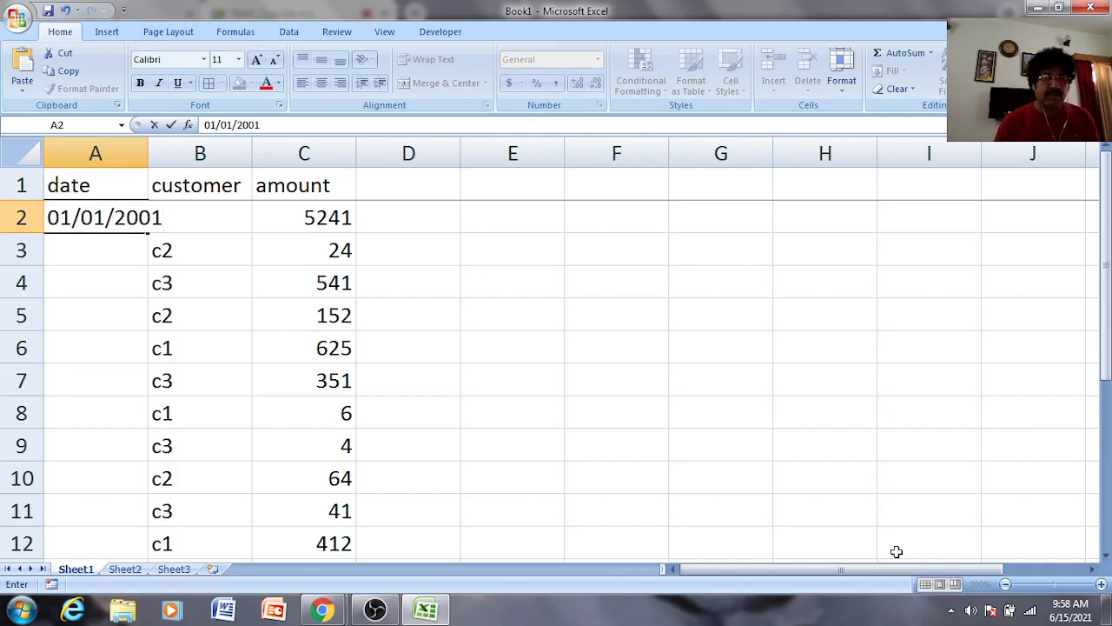
key(Return)
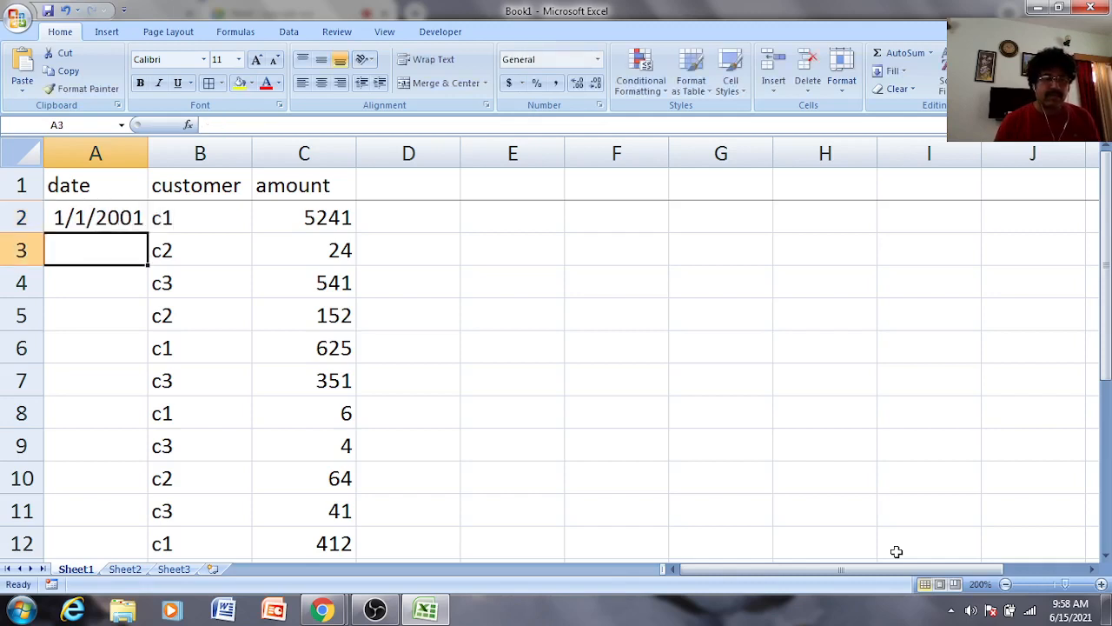
Format the date cells A2:A15 with the Date category and the 3/14/01 type
key(Up)
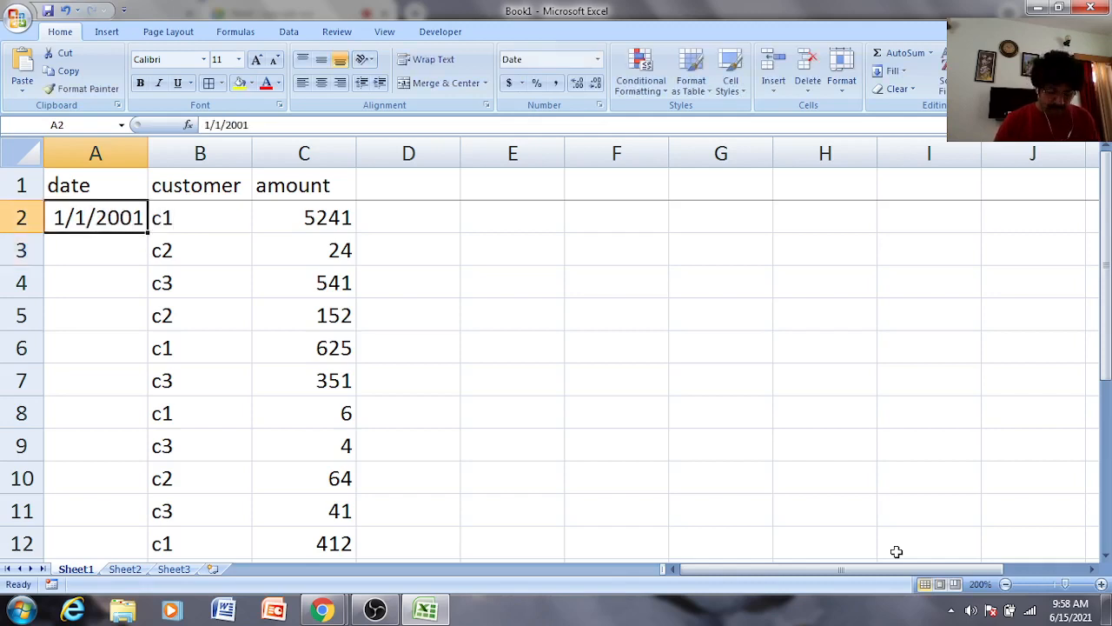
key(shift+Down)
key(shift+Down)
key(shift+Down)
key(shift+Down)
key(shift+Down)
key(shift+Down)
key(shift+Down)
key(shift+Down)
key(shift+Down)
key(shift+Down)
key(shift+Down)
key(shift+Down)
key(shift+Down)
key(shift+Down)
key(shift+Down)
key(shift+Down)
key(shift+Down)
key(shift+Down)
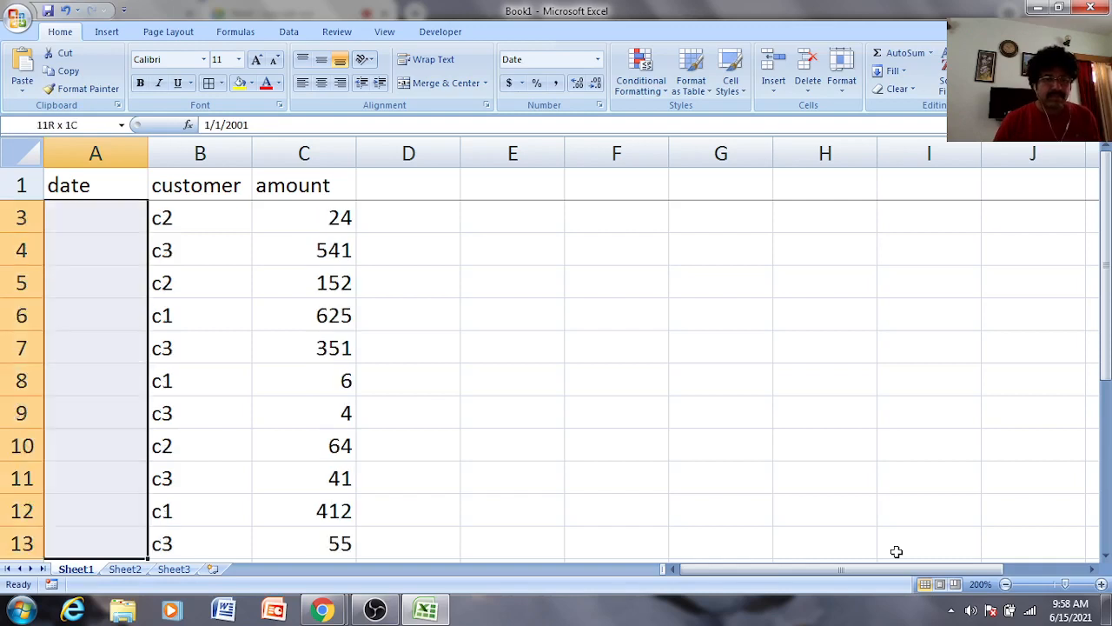
key(shift+Up)
key(shift+Up)
key(shift+Up)
key(shift+Up)
key(shift+Up)
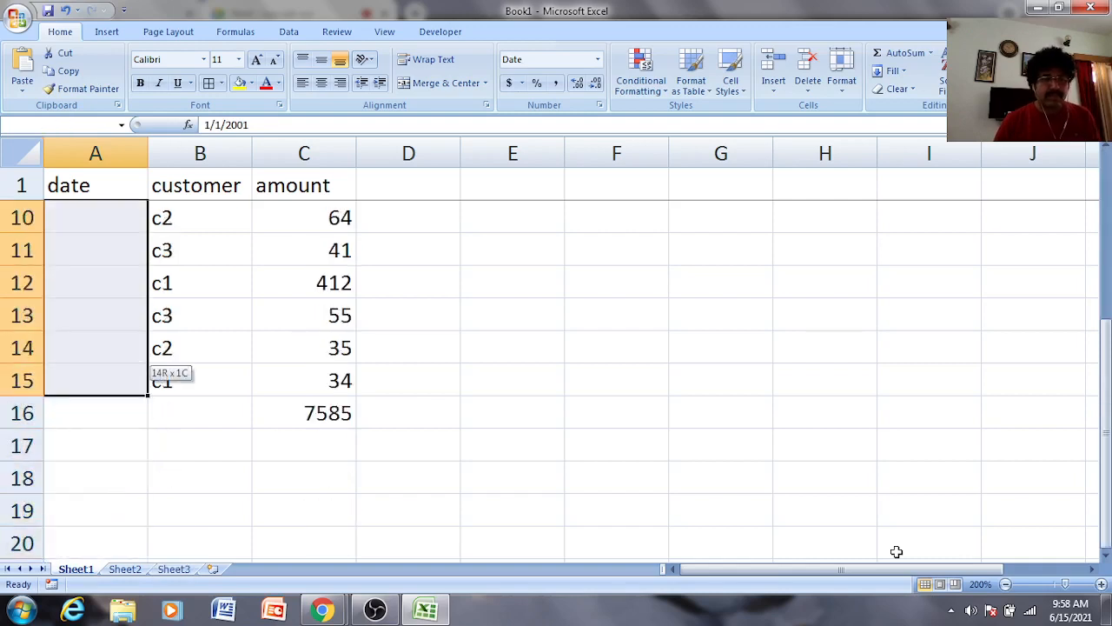
right_click(78, 334)
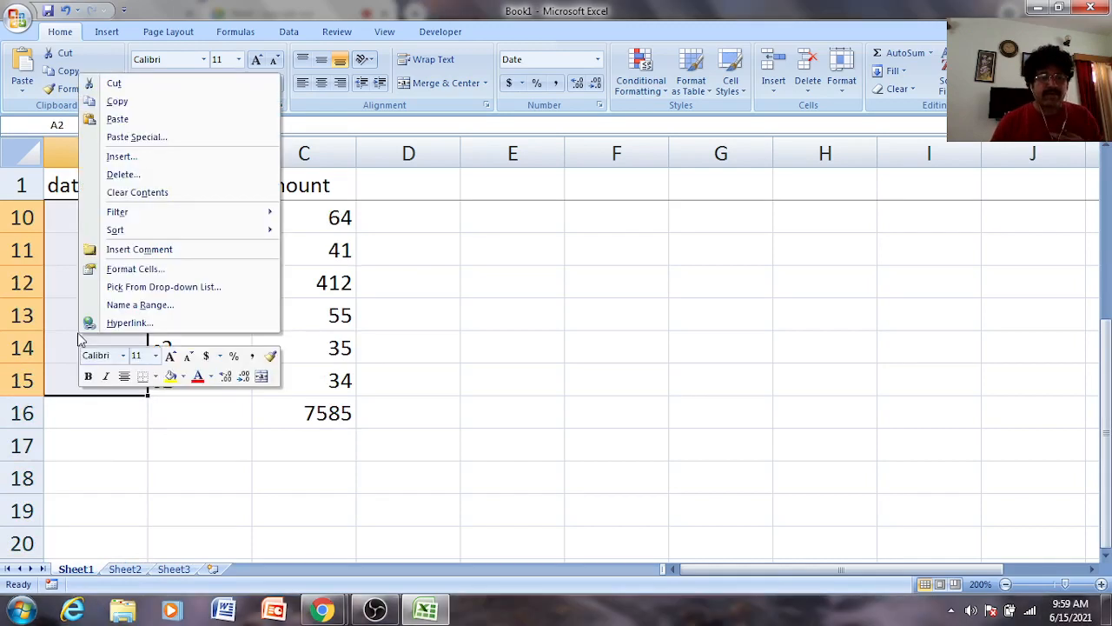
click(166, 271)
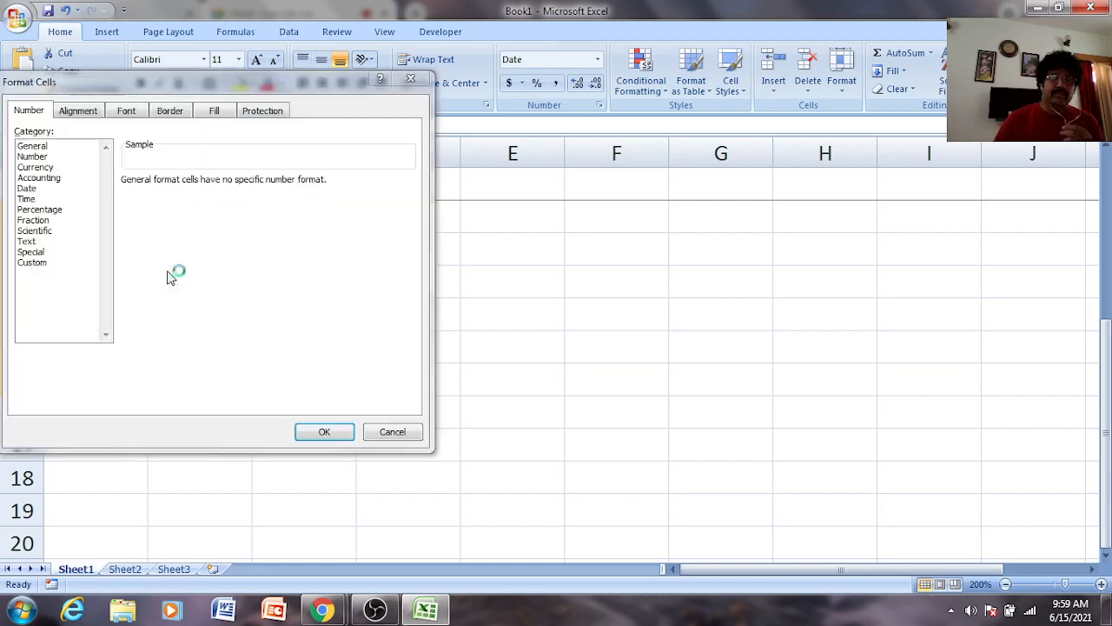
click(27, 189)
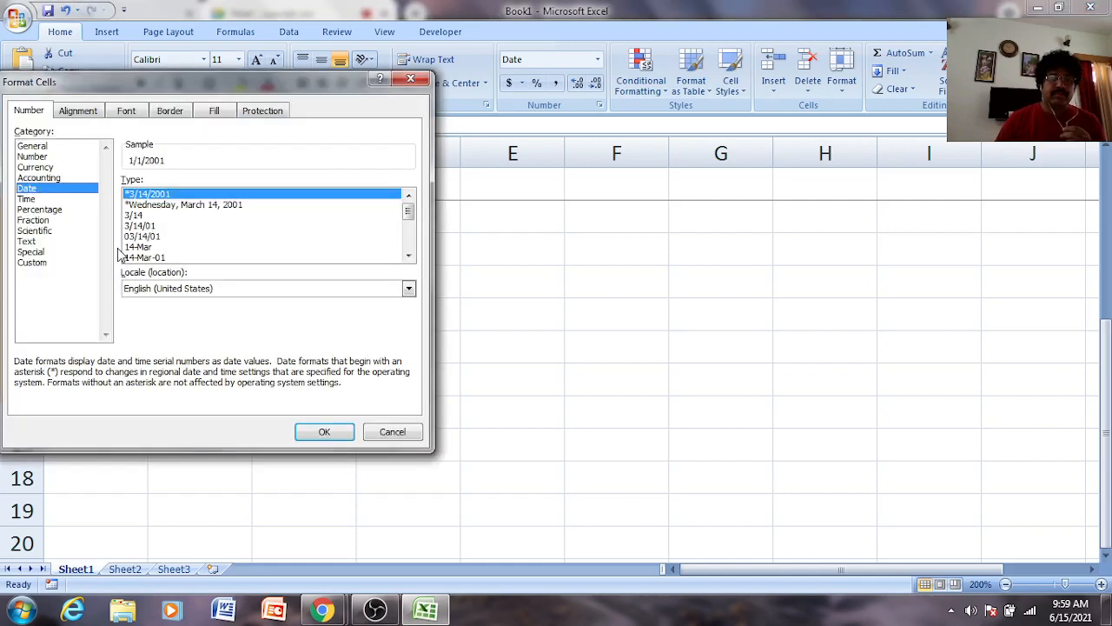
click(156, 226)
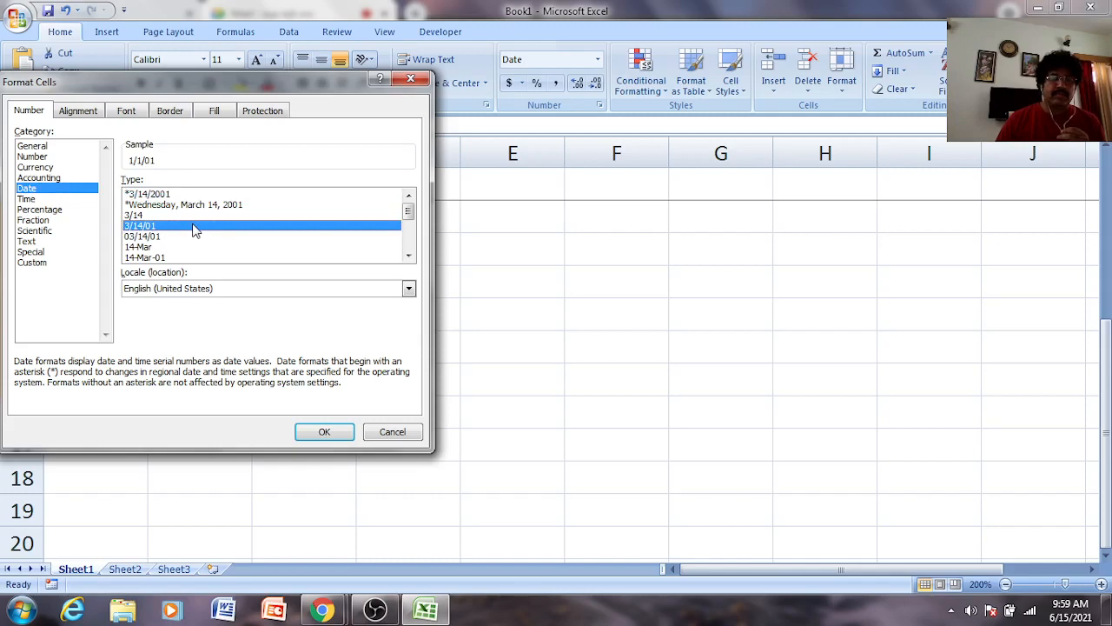
click(317, 431)
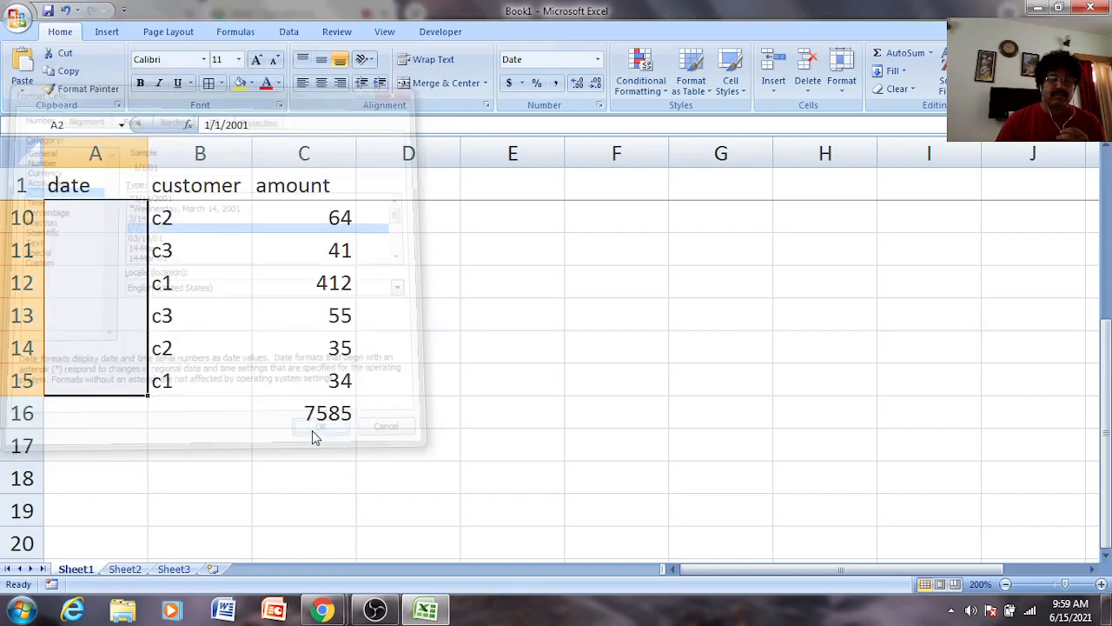
Enter the dates 1/2/01, 1/3/01 and 1/1/01 in cells A3 to A5
scroll(236, 322, up, 3)
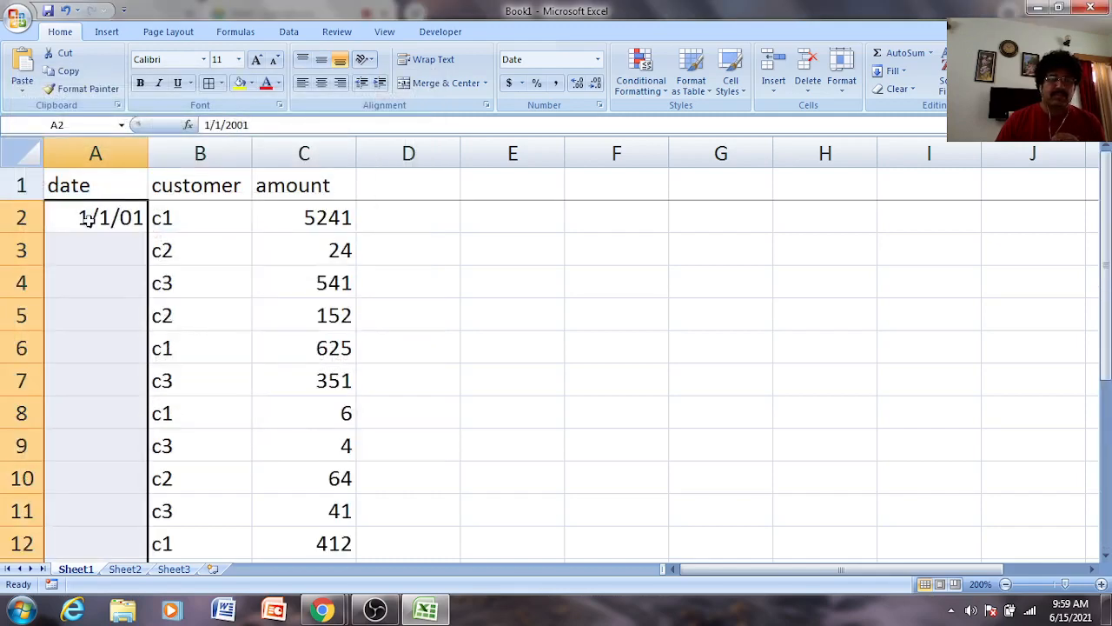
click(77, 257)
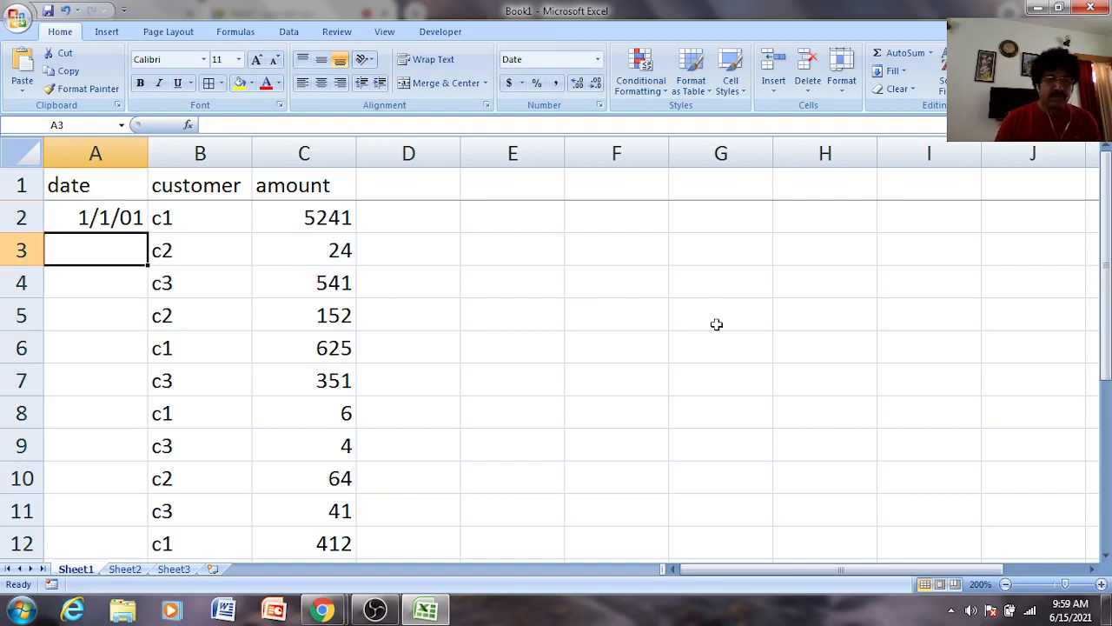
text(1)
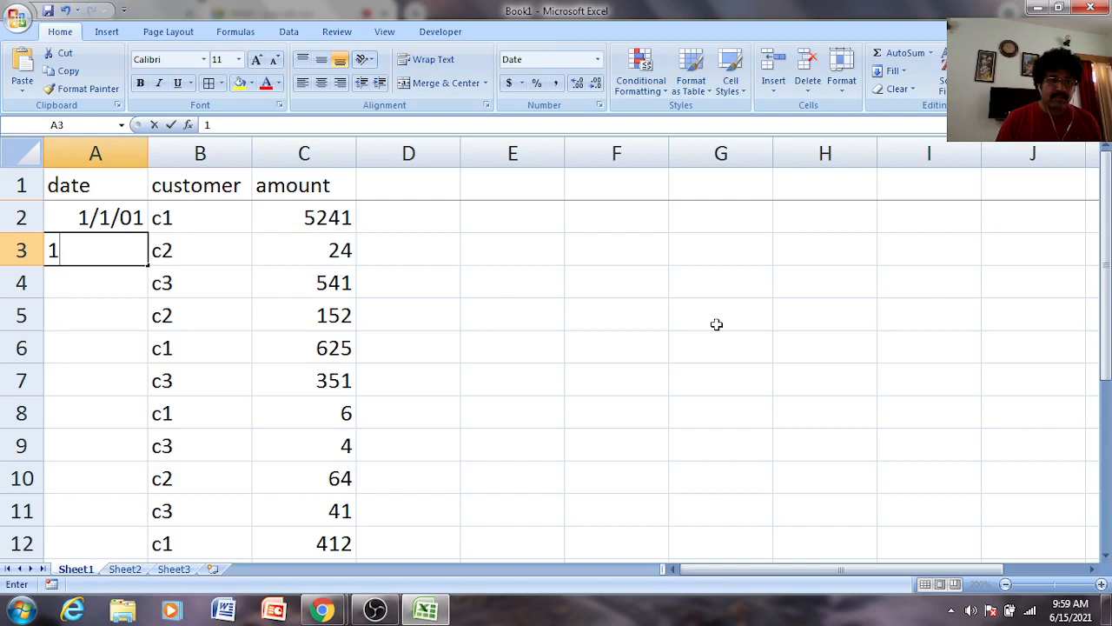
text(/02)
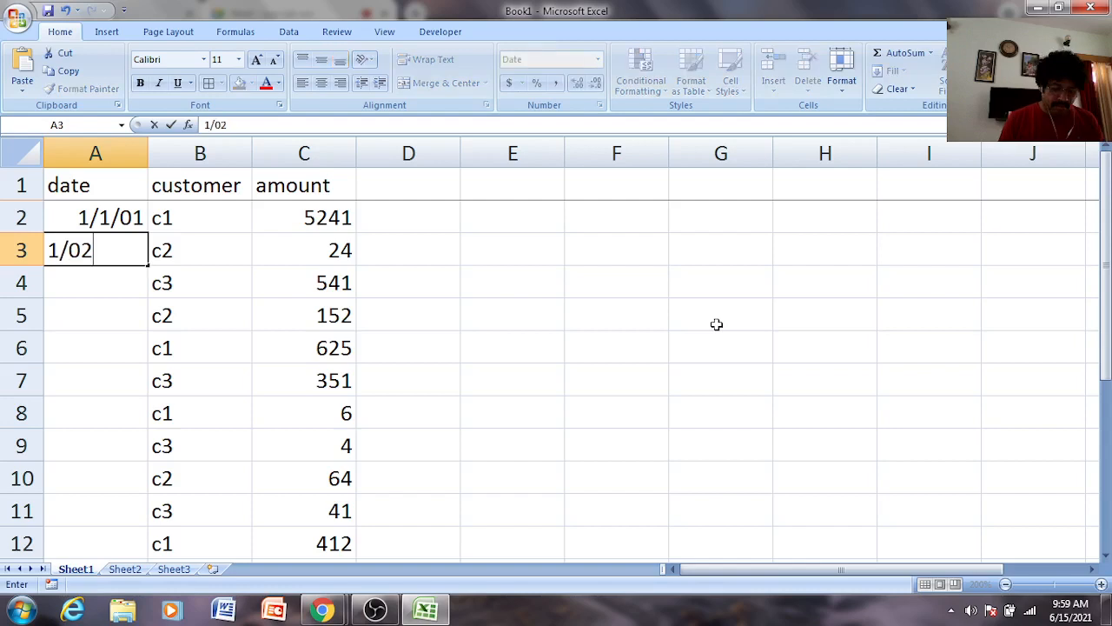
text(/01)
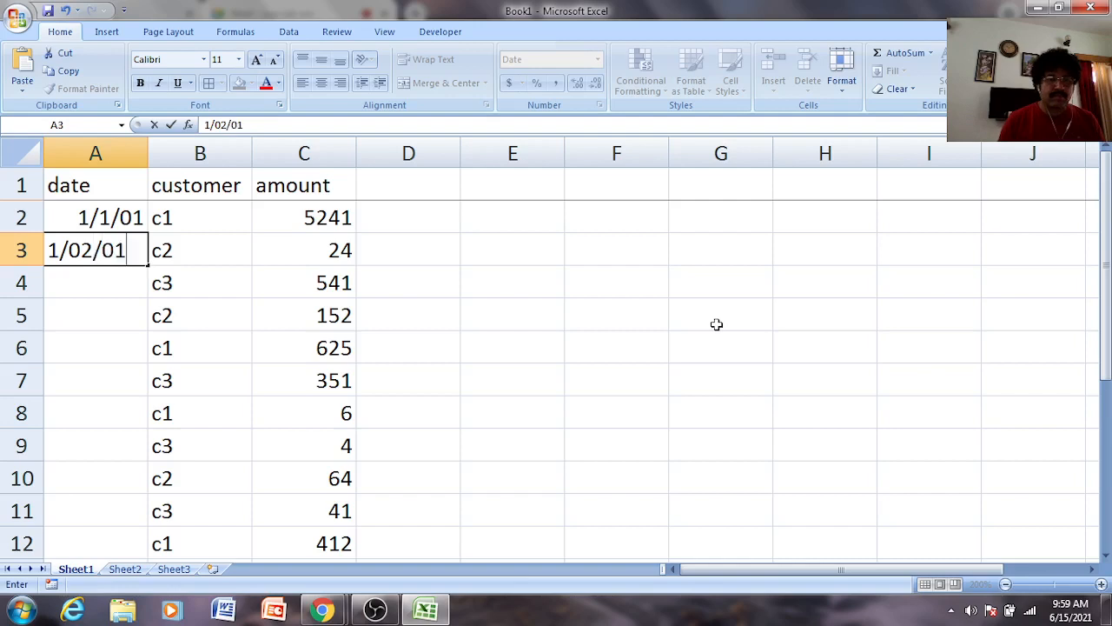
key(Return)
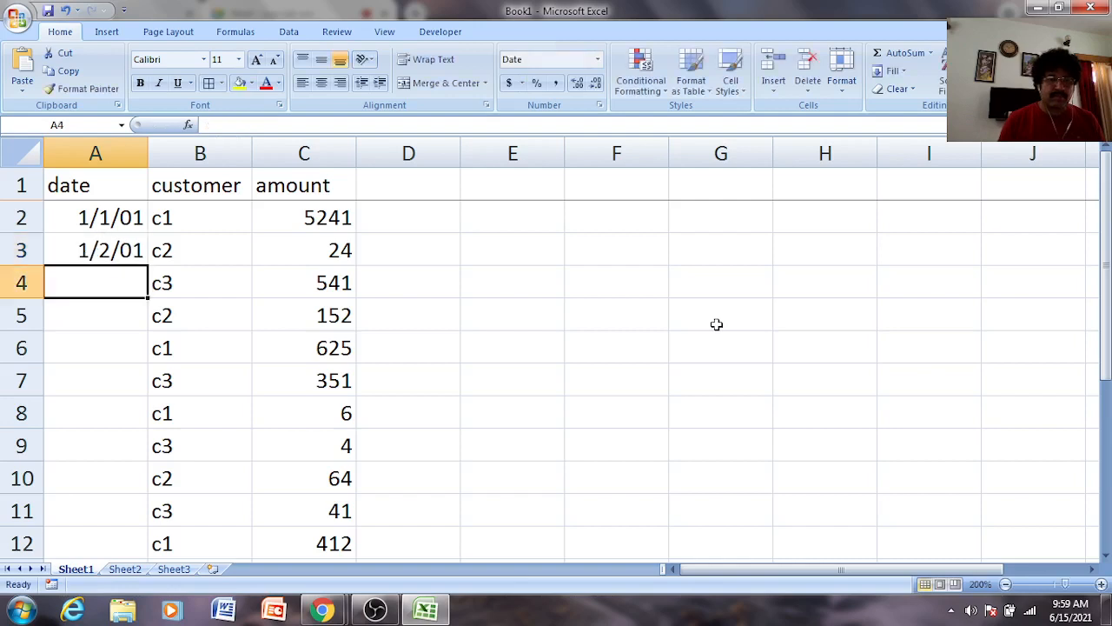
text(1/3)
text(/01)
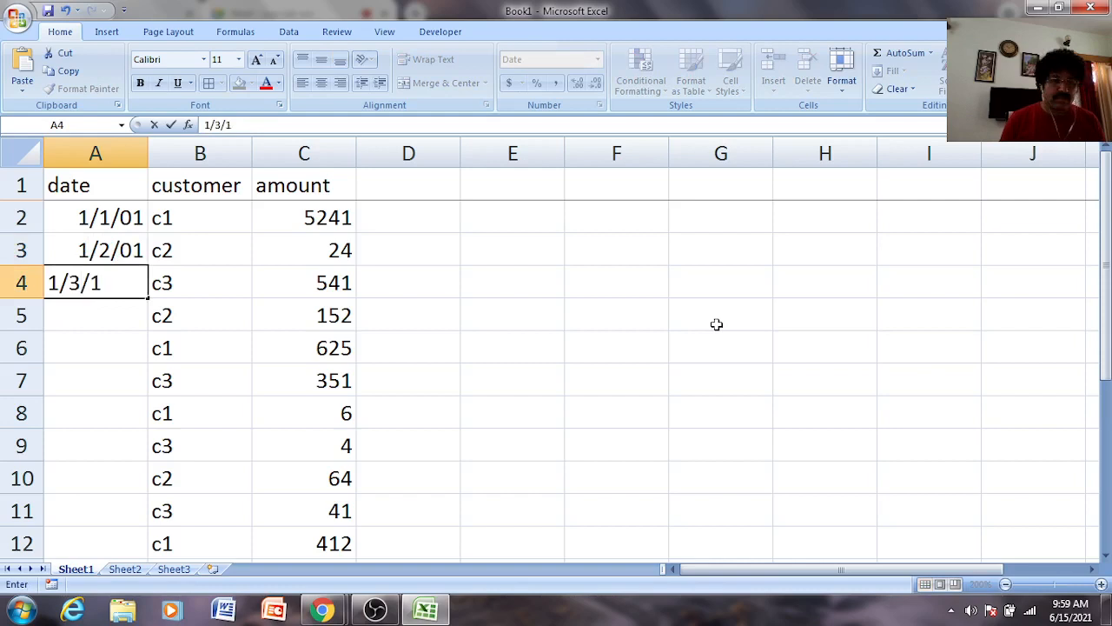
key(Return)
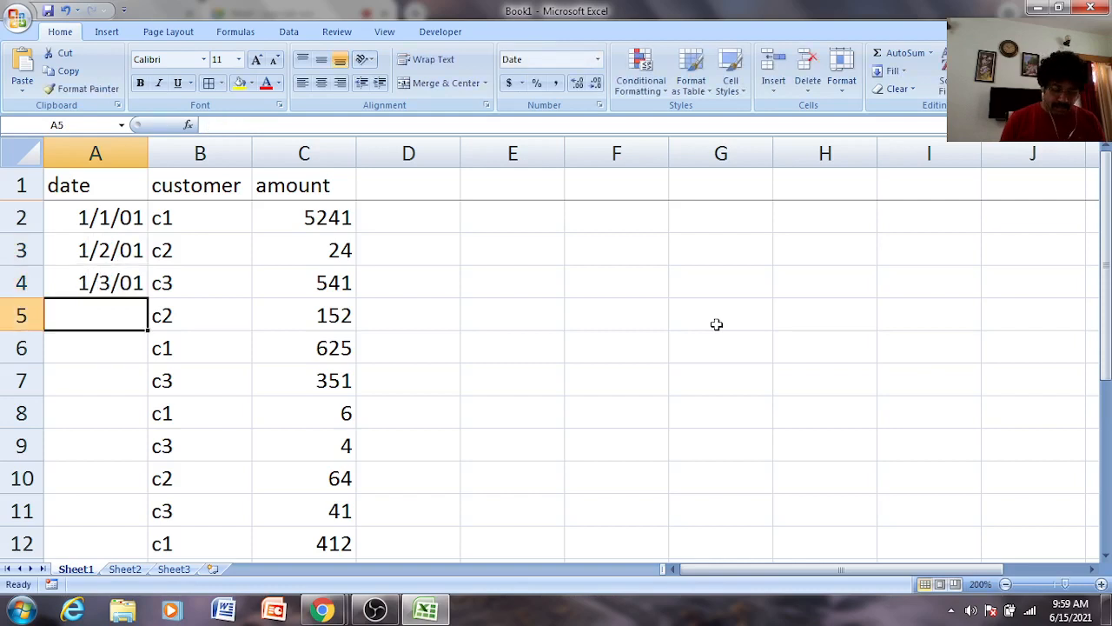
text(1/1/01)
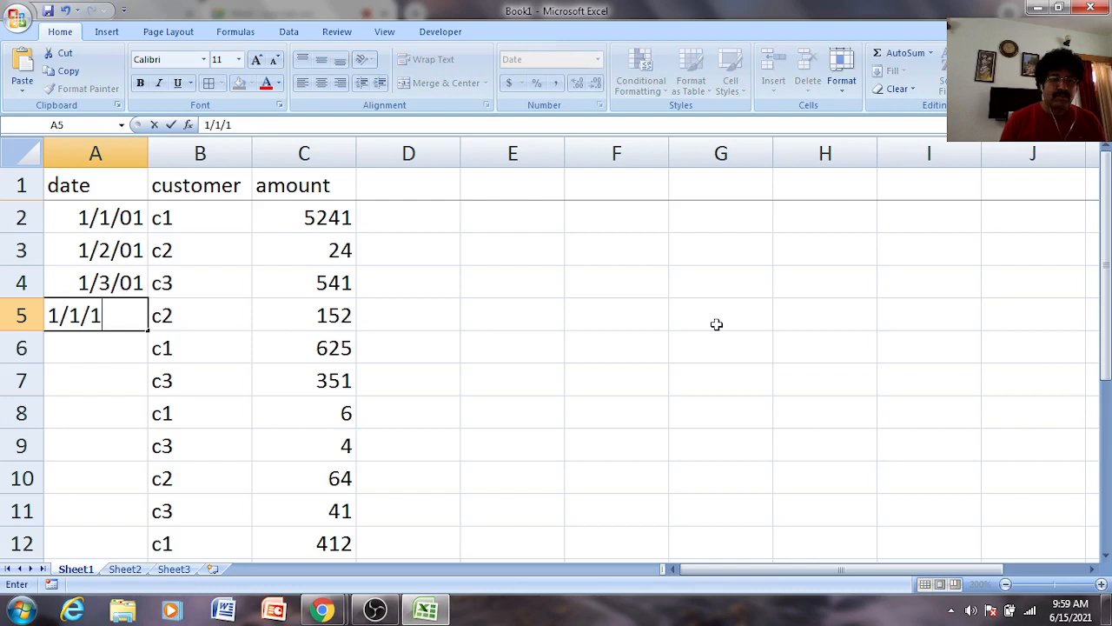
key(Return)
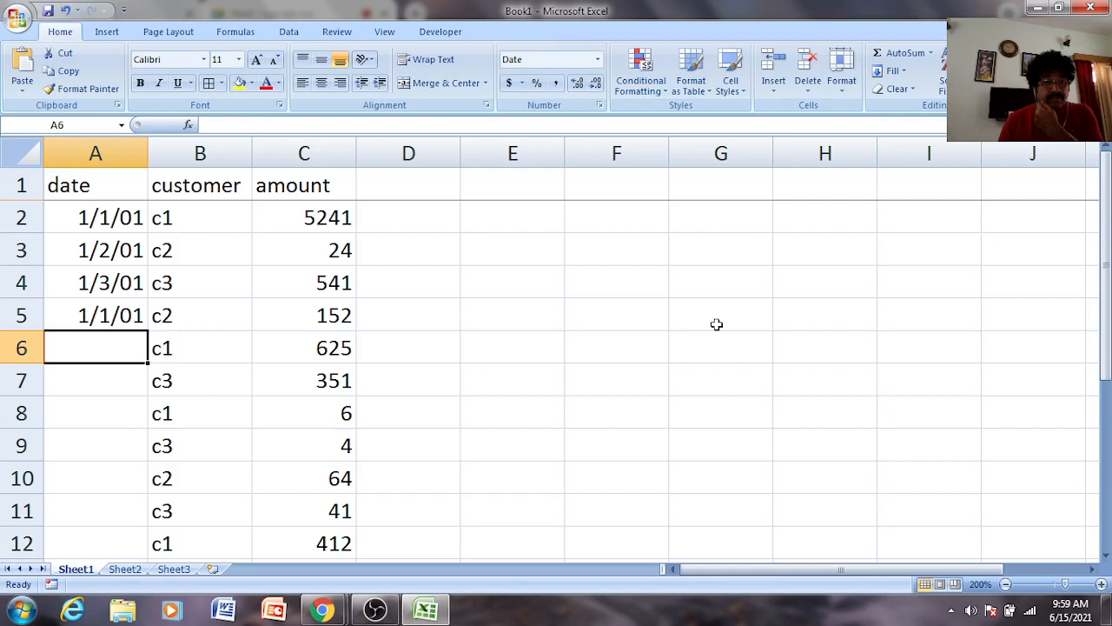
Enter the dates 1/2/01, 1/3/01, 1/4/01 and 1/2/01 in cells A6 to A9
text(1/2/01)
key(Return)
text(1/3/)
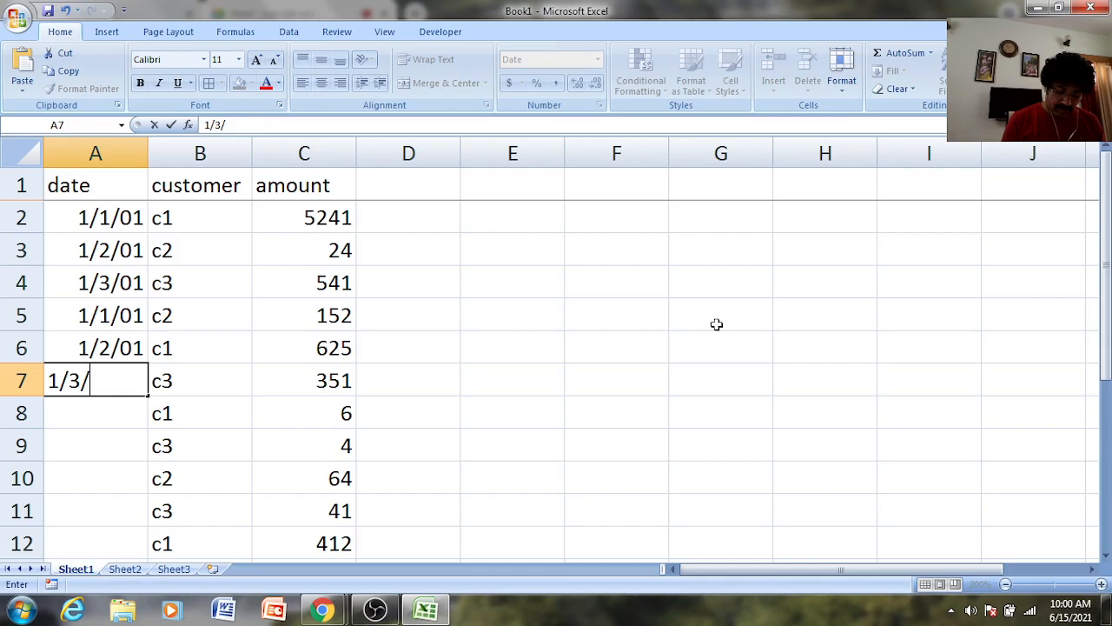
text(1)
key(Return)
text(1/4/1)
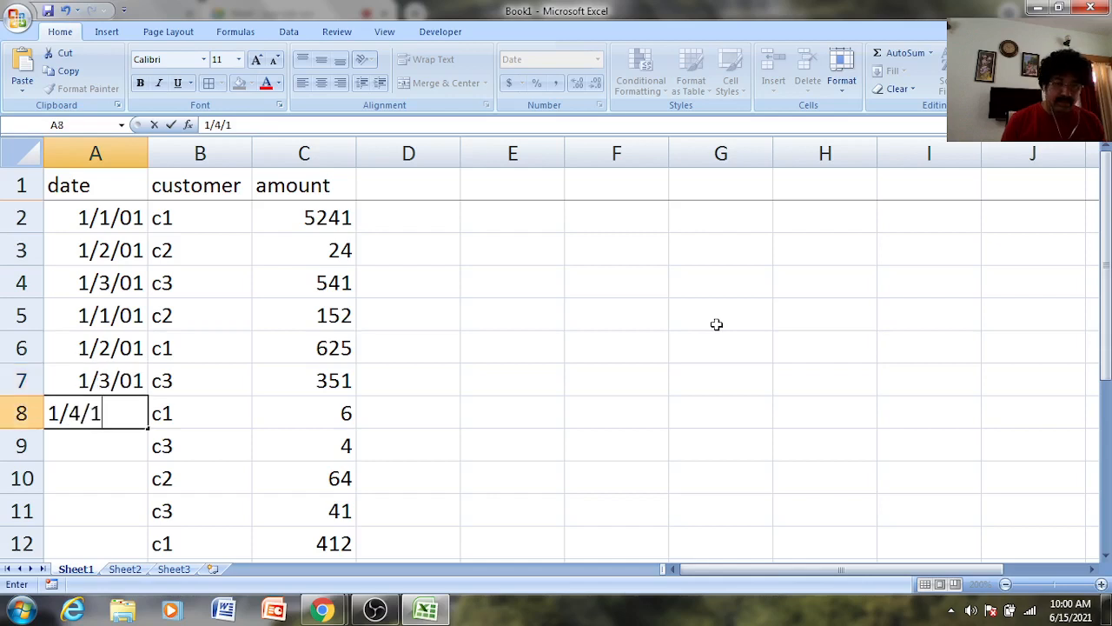
key(Return)
text(1/)
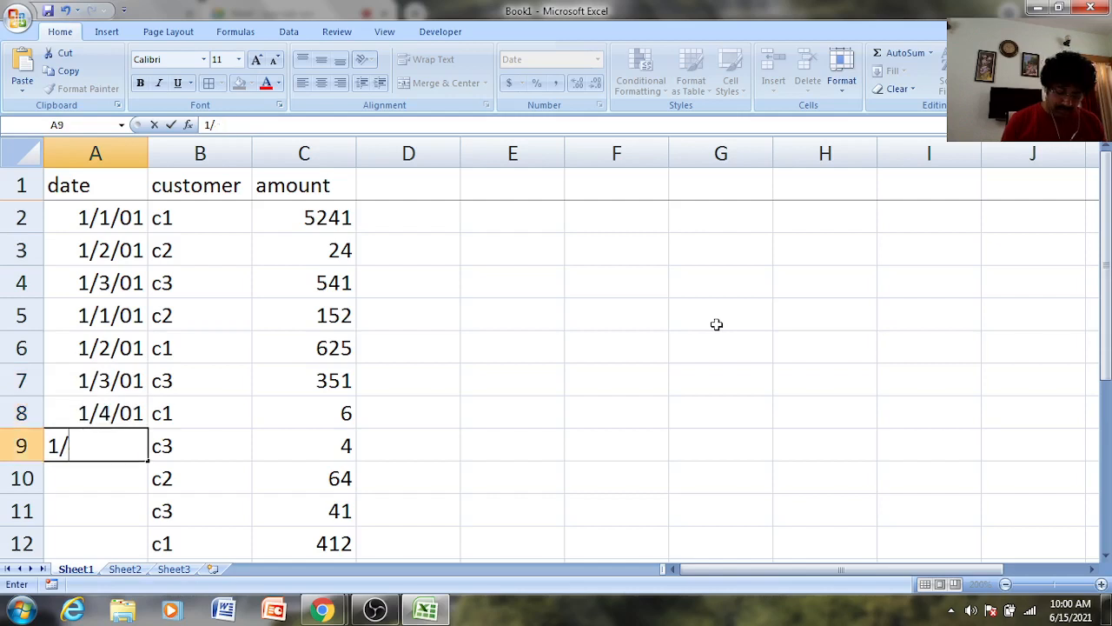
text(2/01)
key(Return)
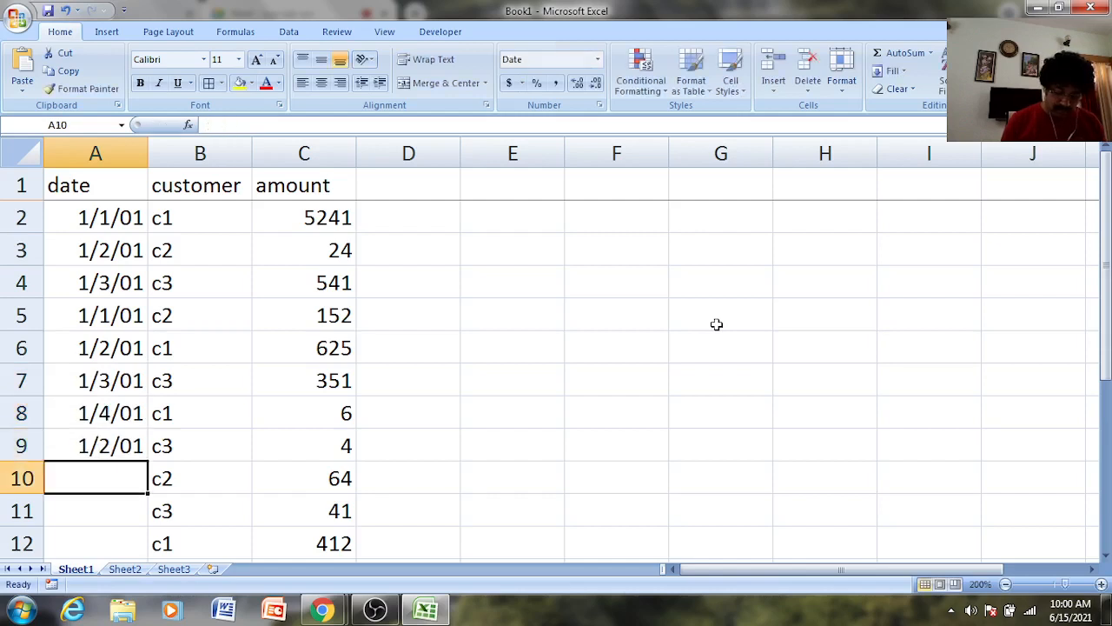
Enter the dates 1/3/01, 1/4/01 and 1/6/01 in cells A10 to A12
text(1/3/21)
key(Return)
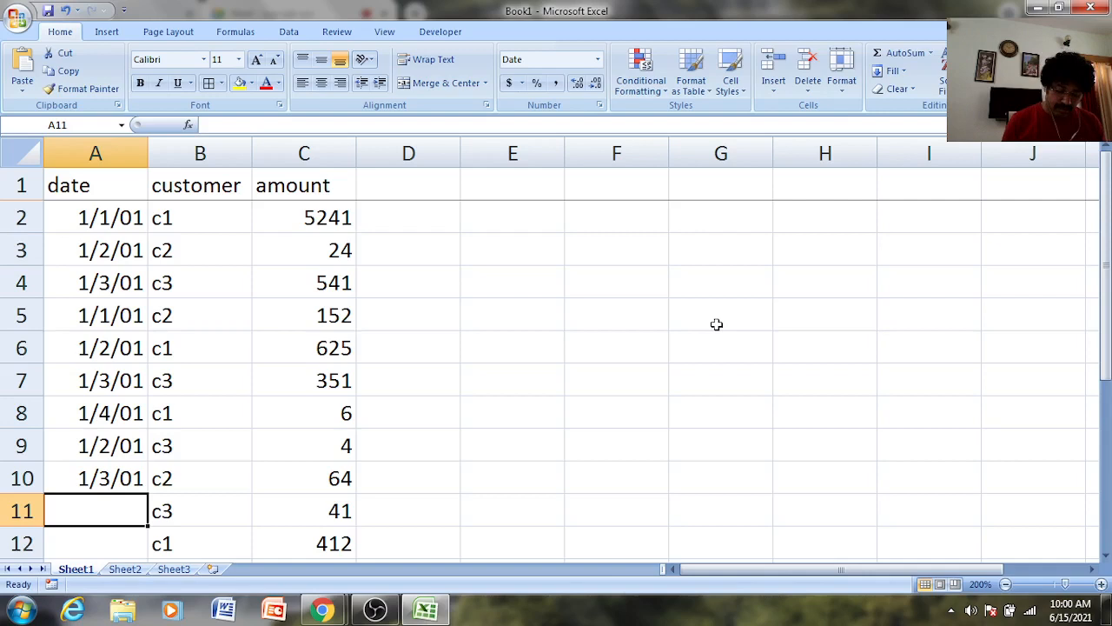
text(1/4/)
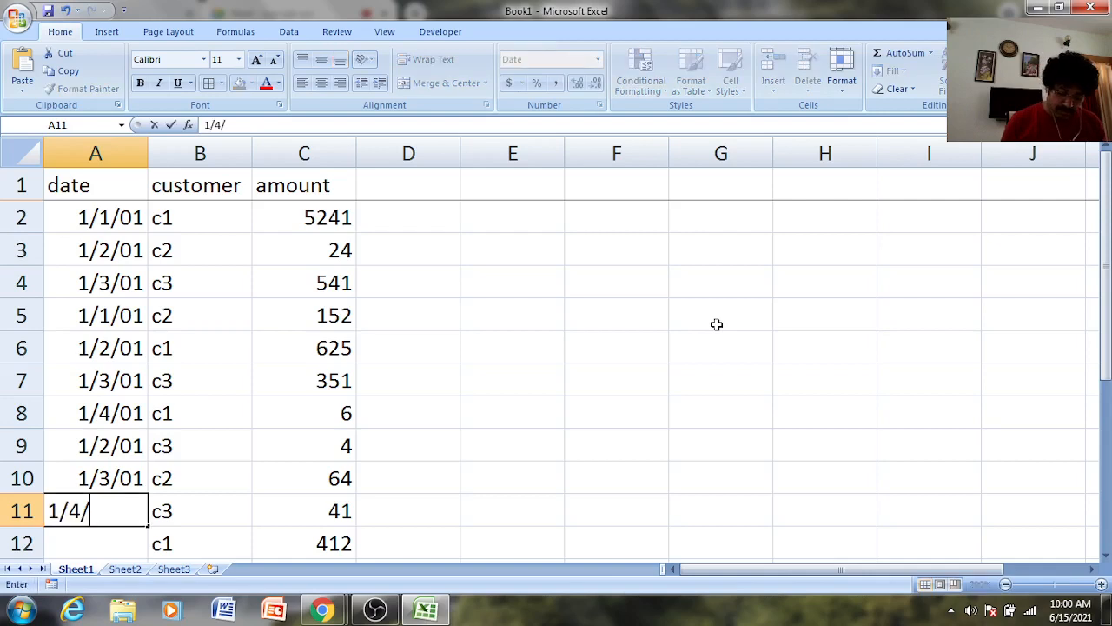
text(01)
key(Return)
text(1/)
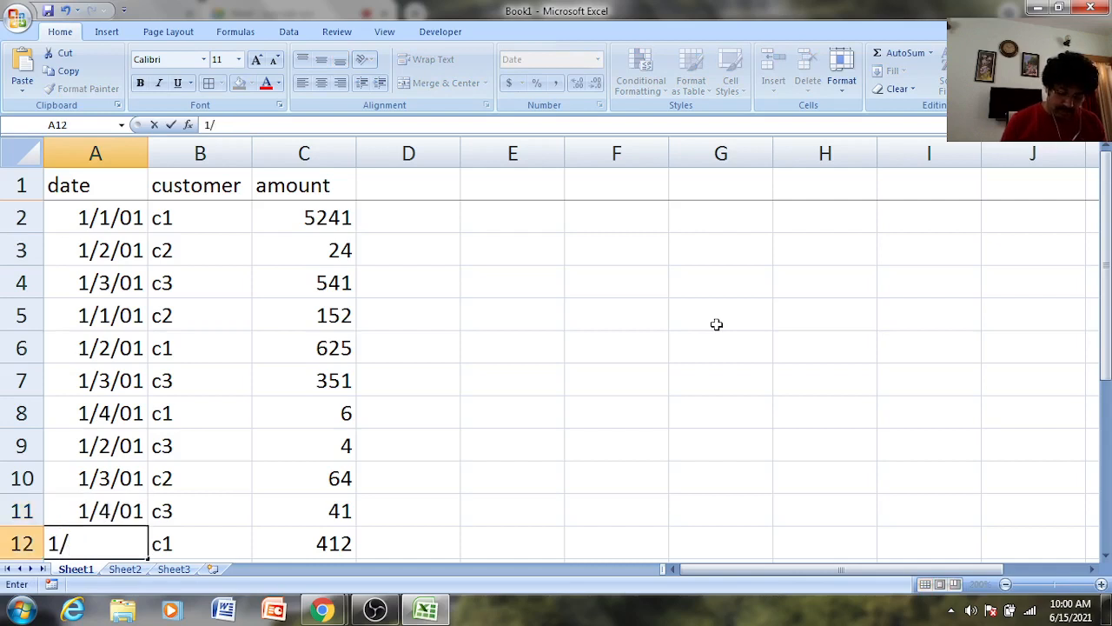
text(6/0)
text(1)
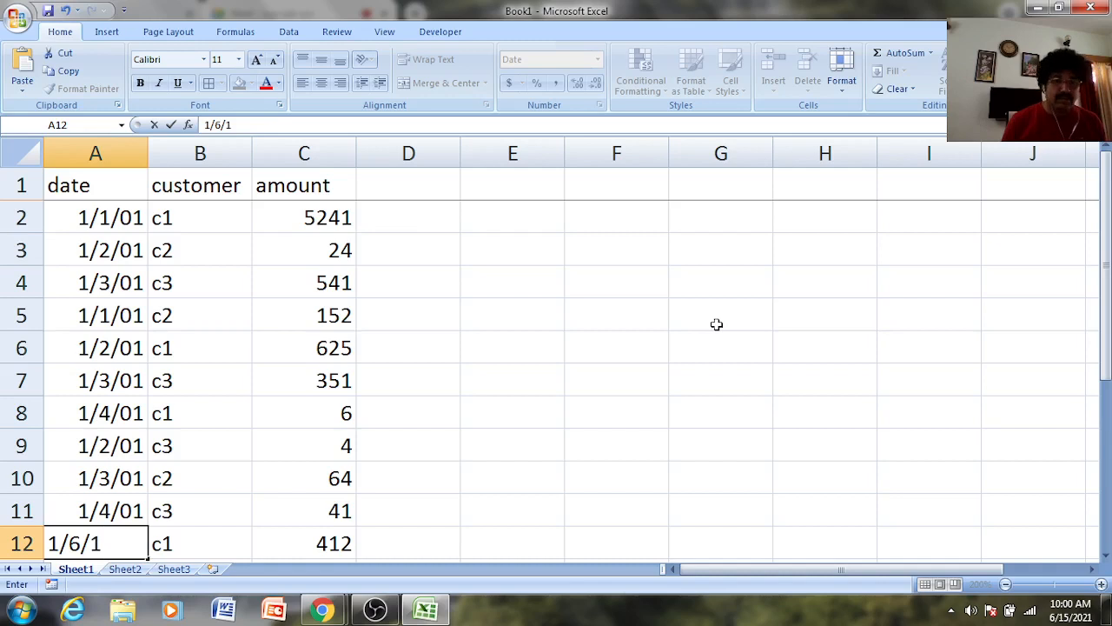
key(Return)
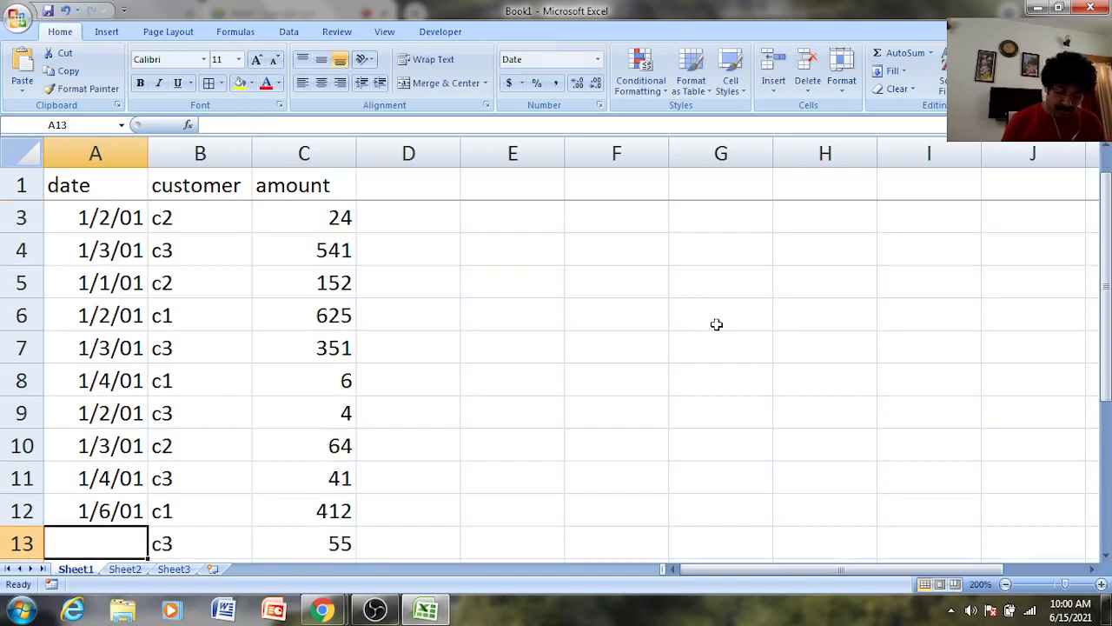
Enter the dates 1/2/01, 1/4/01 and 1/3/01 in cells A13 to A15
text(1/)
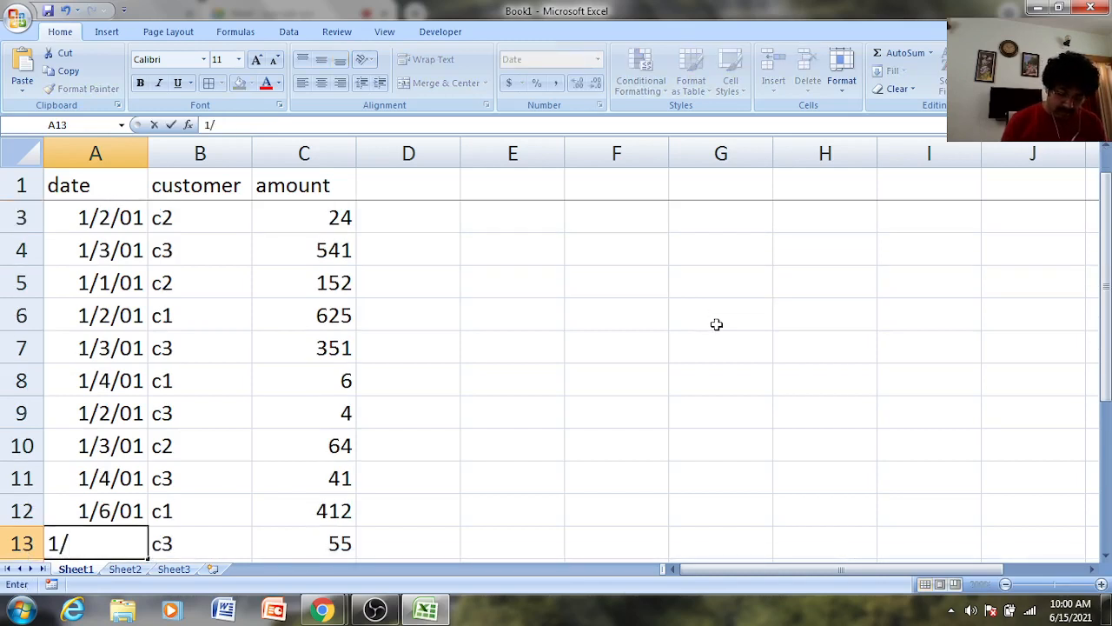
text(2/01)
key(Return)
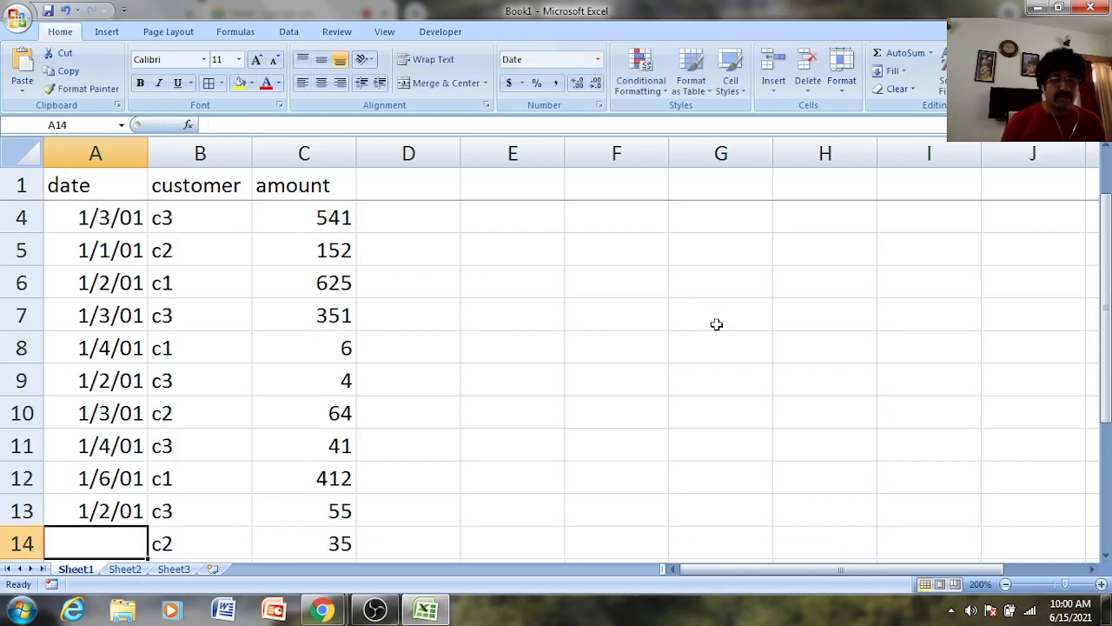
text(1/4/1)
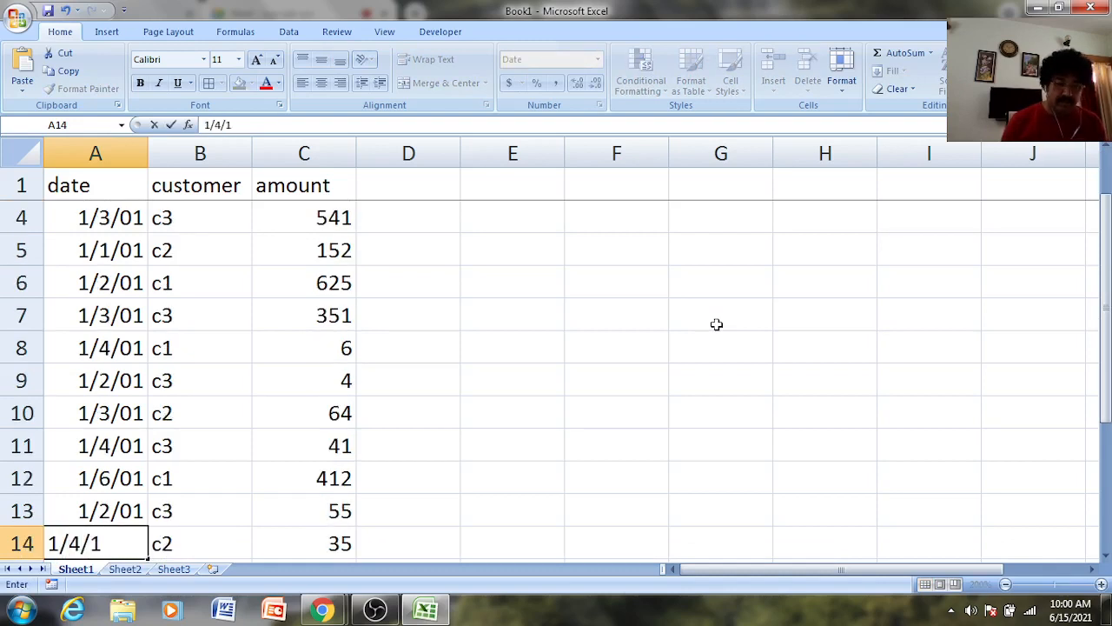
key(Return)
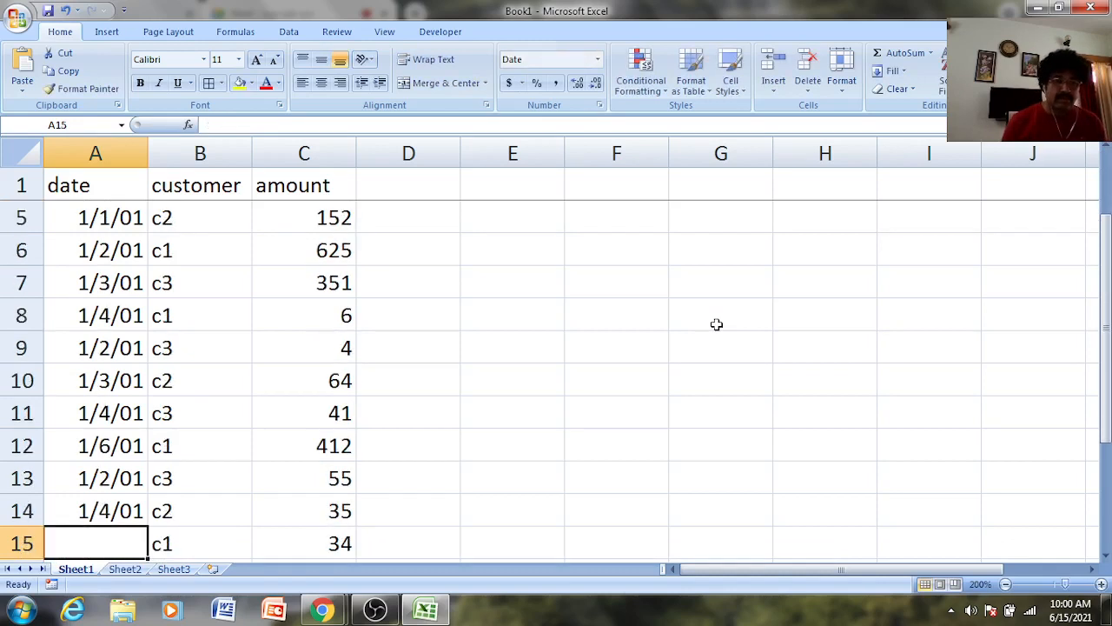
text(1/)
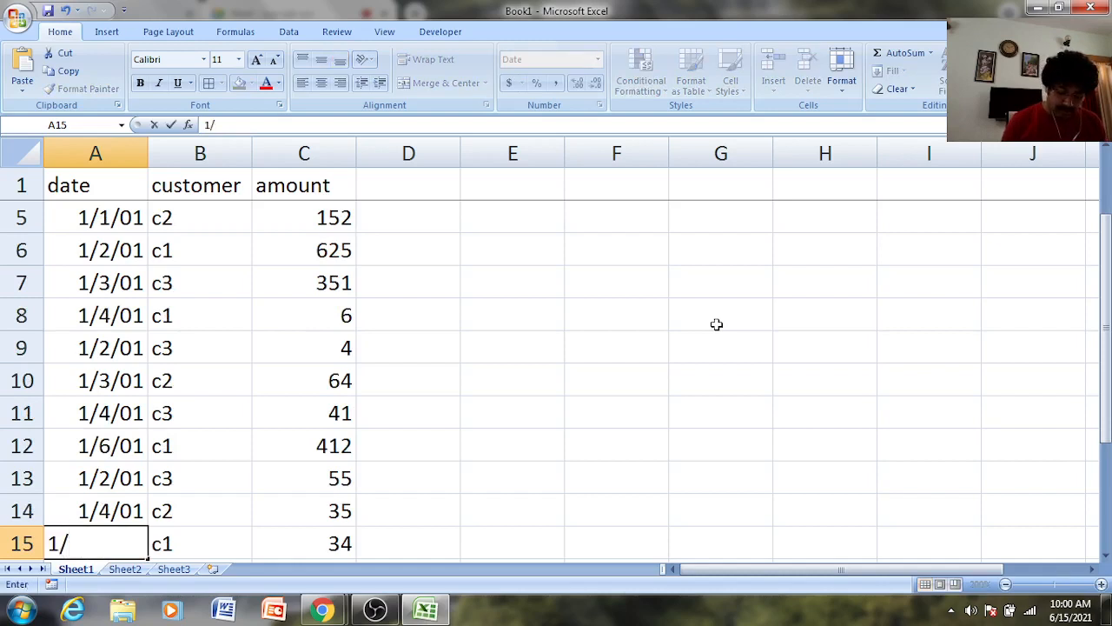
text(3/01)
key(Return)
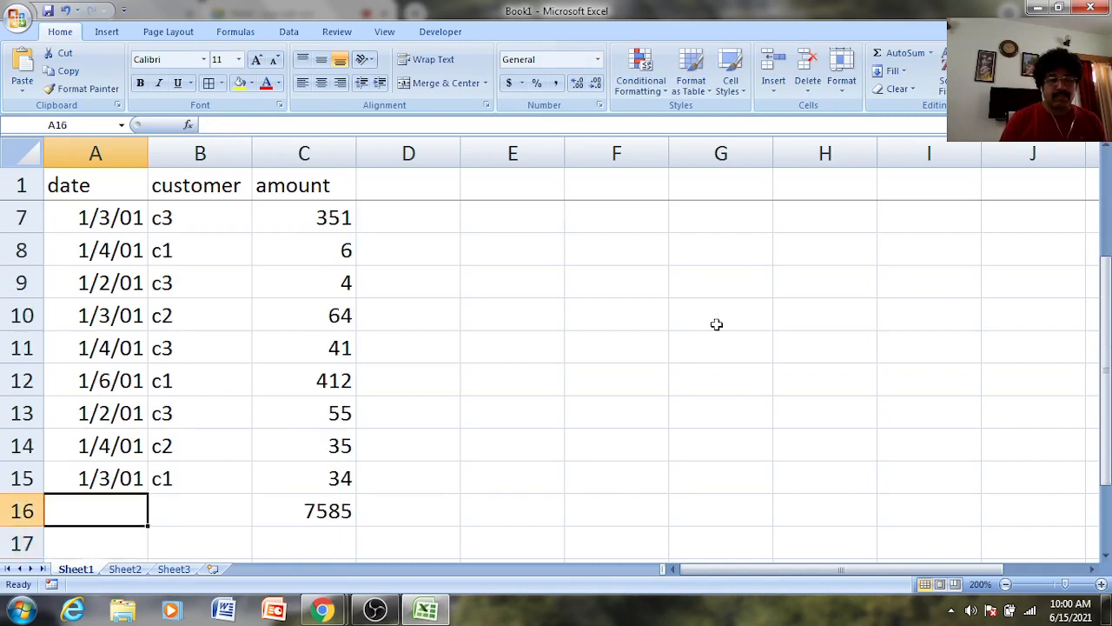
Insert a PivotTable on a new worksheet from the date, customer and amount data in A1:C15, leaving out the total row
key(Up)
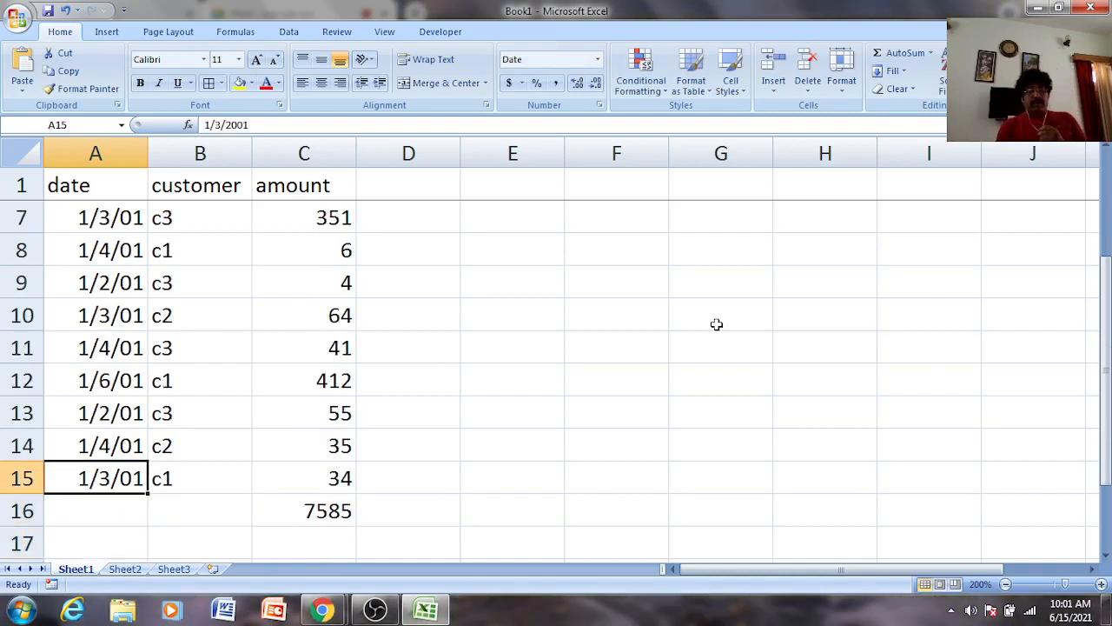
key(Up)
key(ctrl+Up)
key(Down)
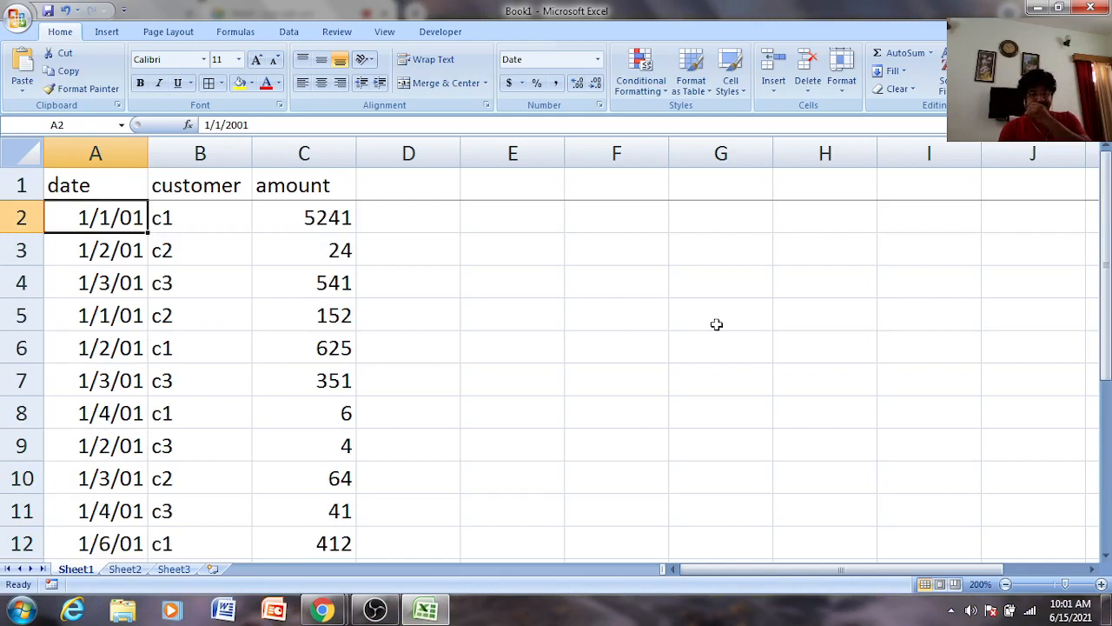
key(Up)
key(shift+Right)
key(shift+Right)
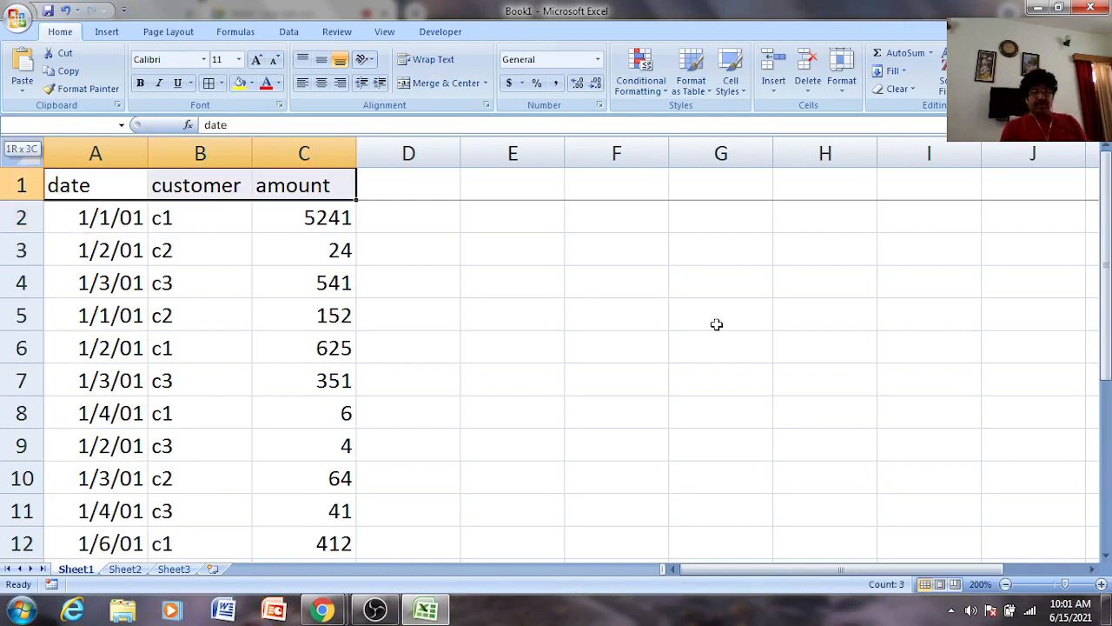
key(ctrl+shift+End)
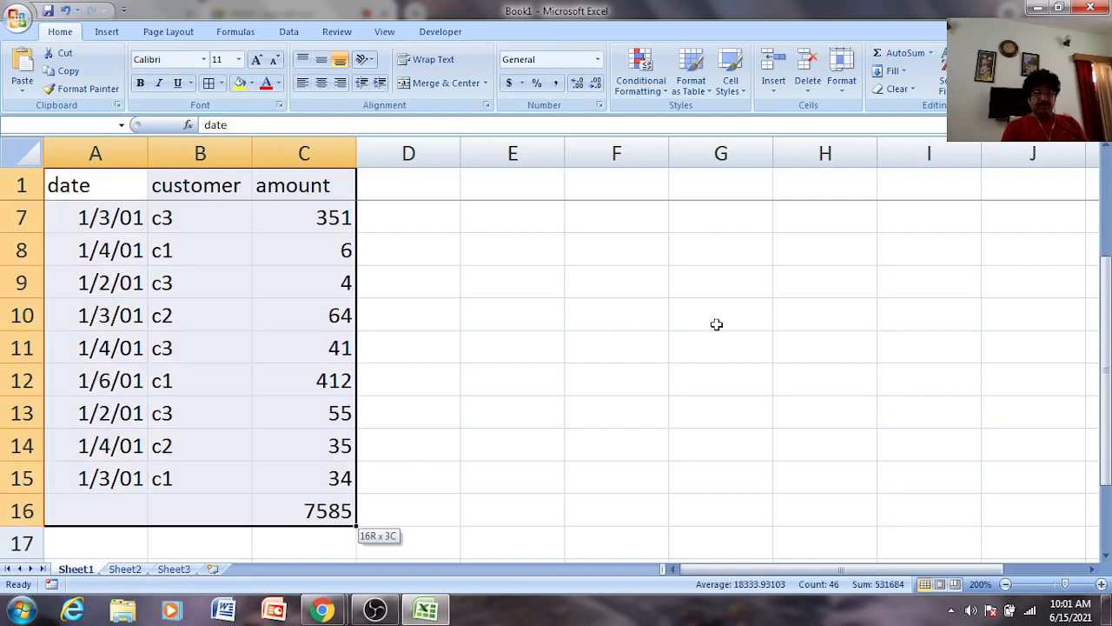
key(shift+Up)
click(106, 33)
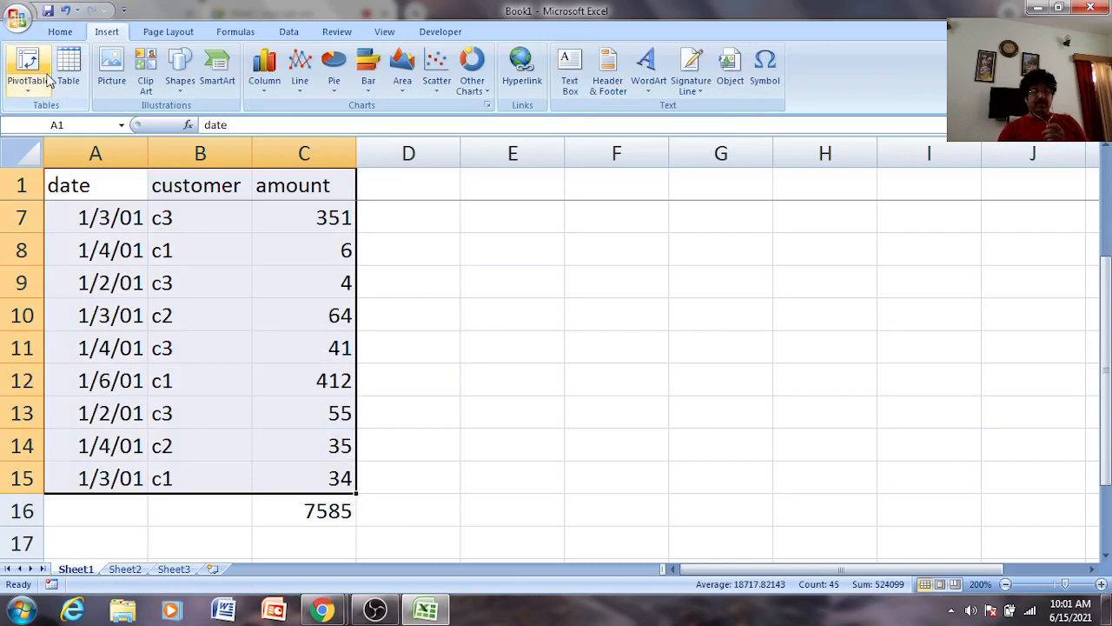
click(47, 77)
click(567, 405)
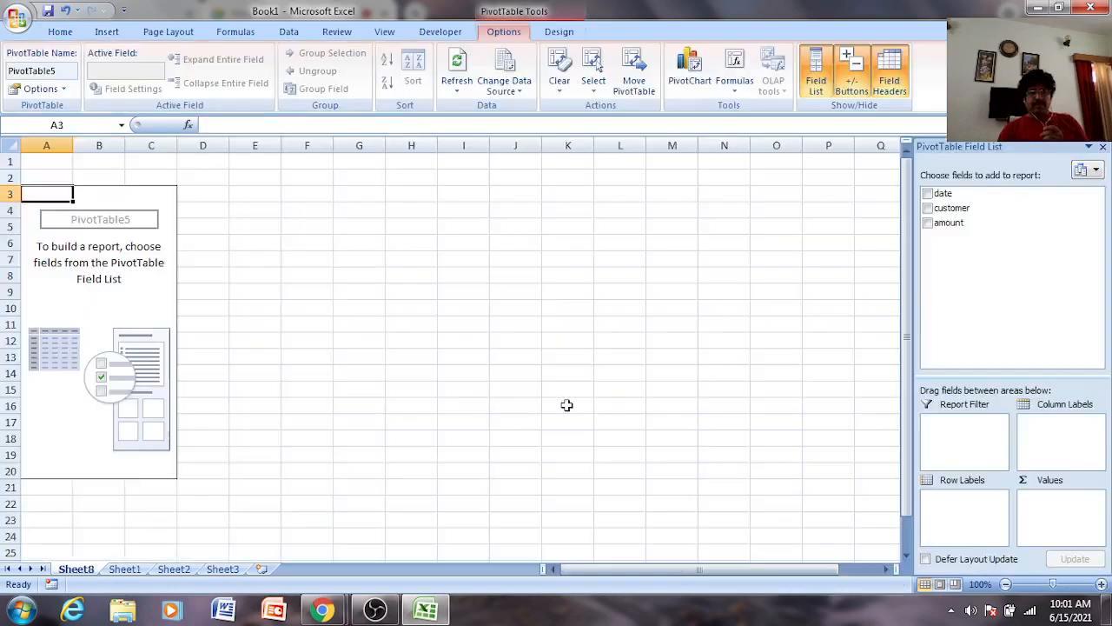
Add date, amount and customer to the PivotTable report, with customers nested under each date and amount summed
click(950, 195)
click(949, 222)
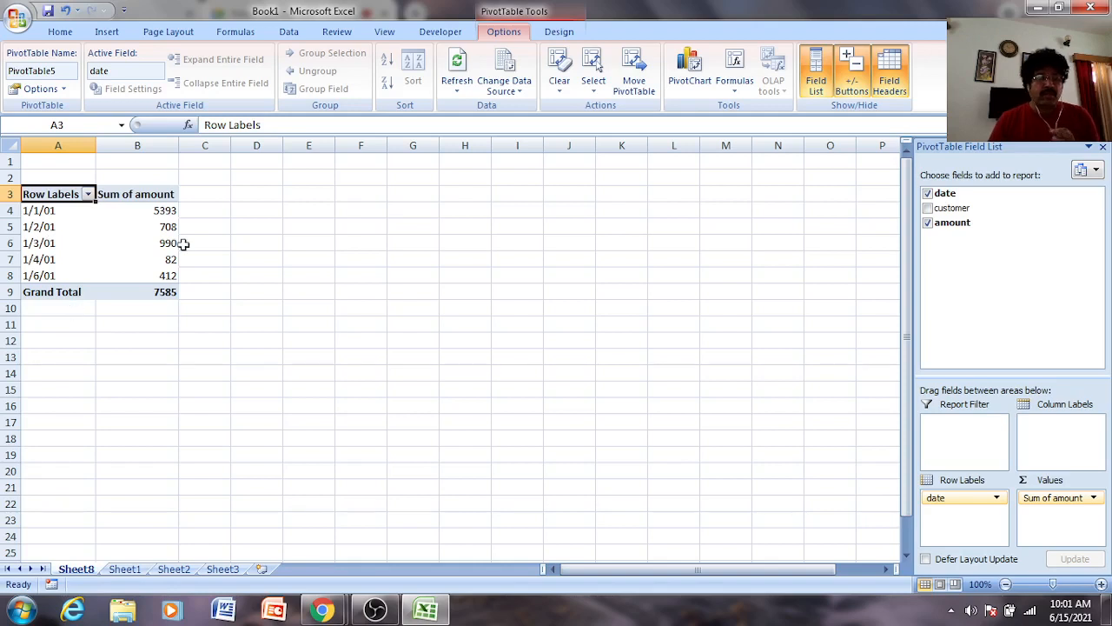
click(928, 209)
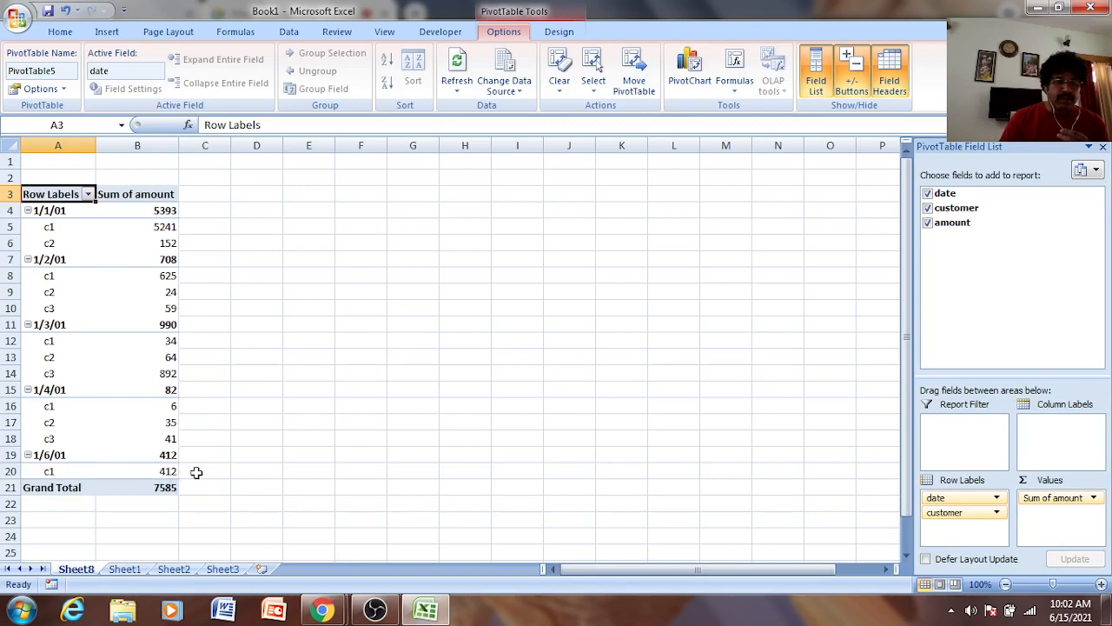
Compare the PivotTable's 1/6/01 entry for c1 with row 12 and the other source records on Sheet1
click(124, 570)
click(140, 477)
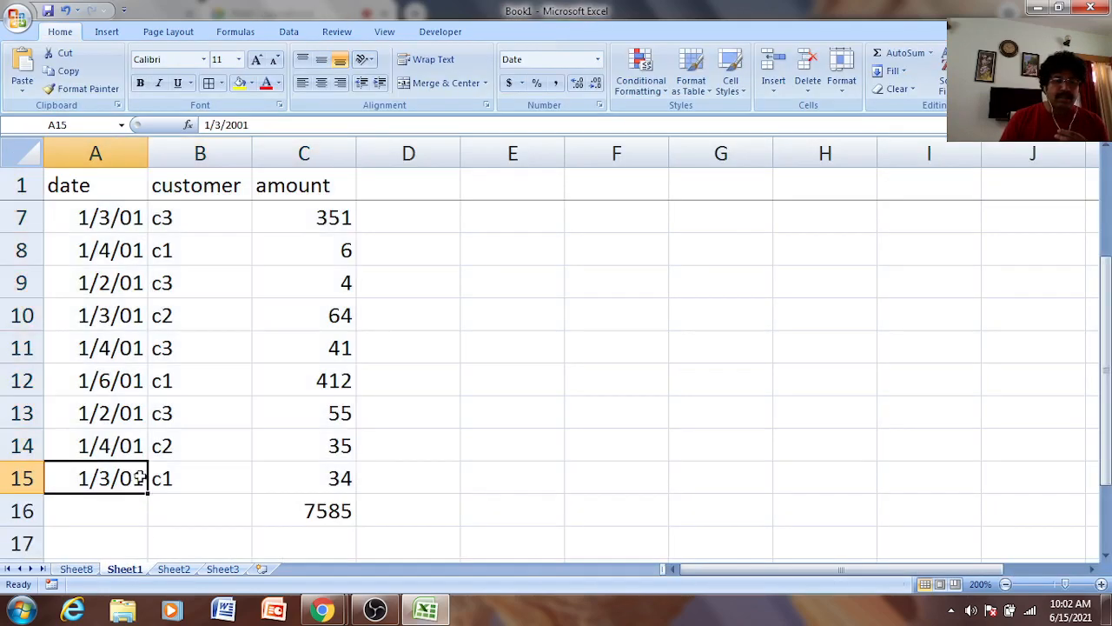
click(127, 388)
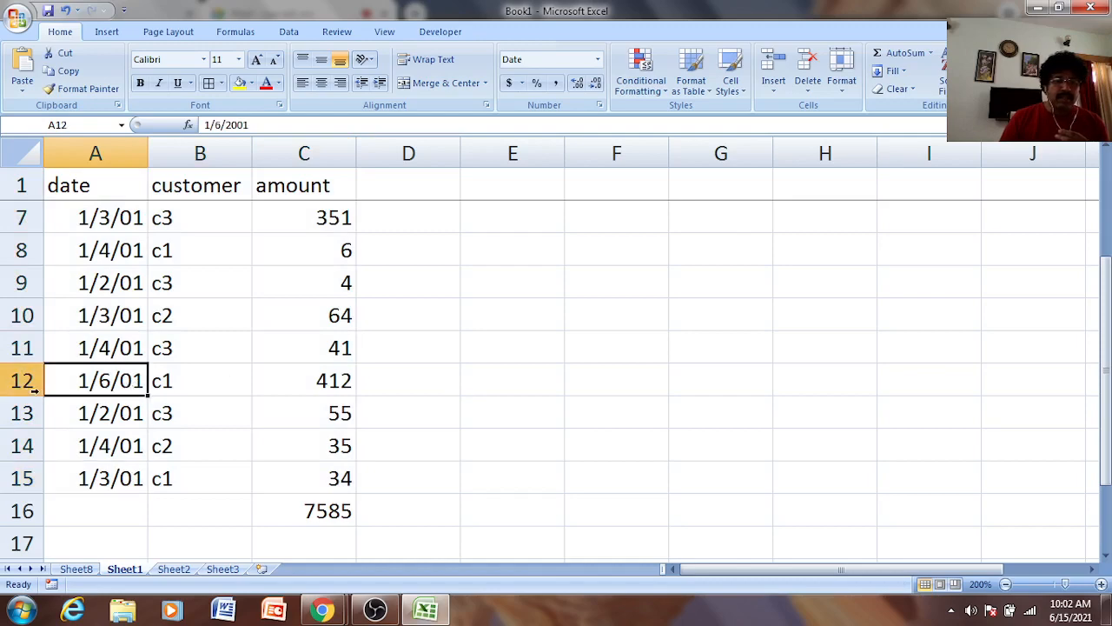
click(24, 389)
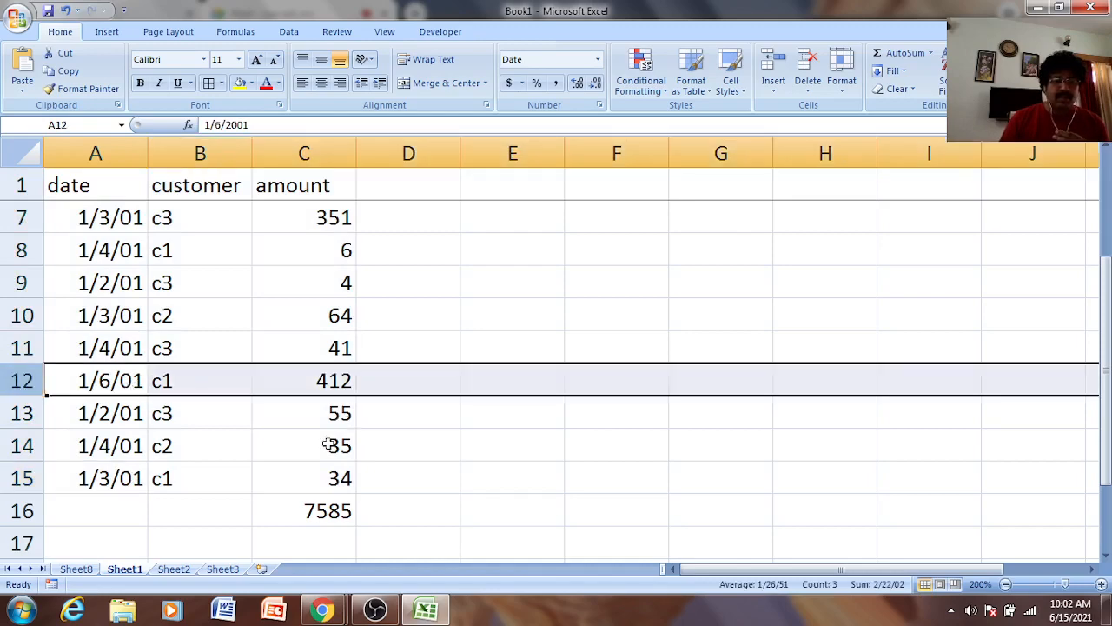
click(77, 569)
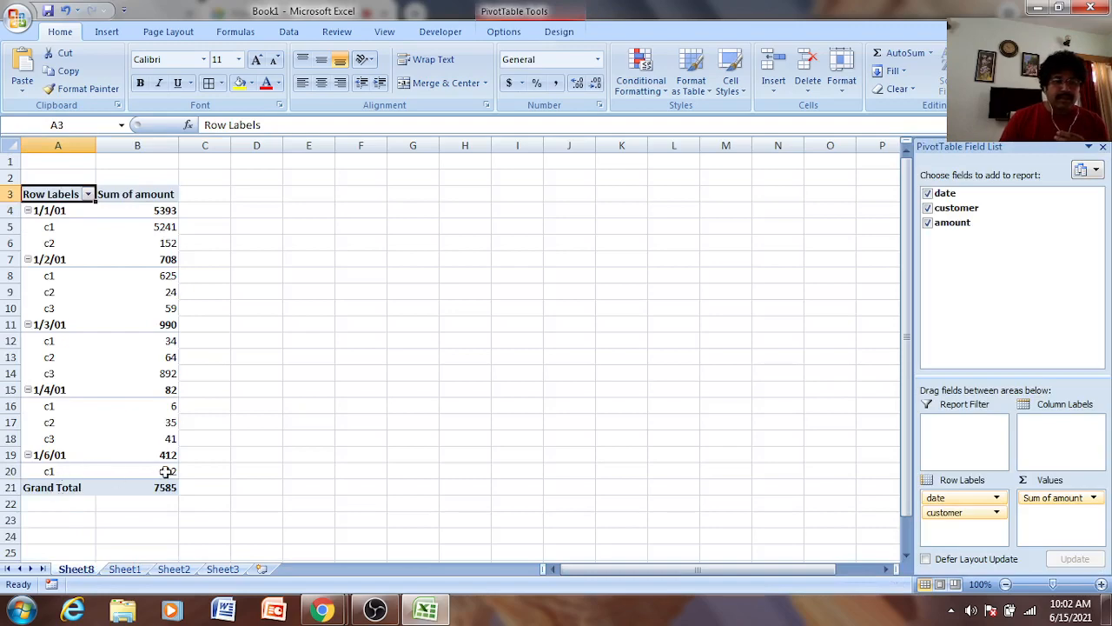
click(126, 570)
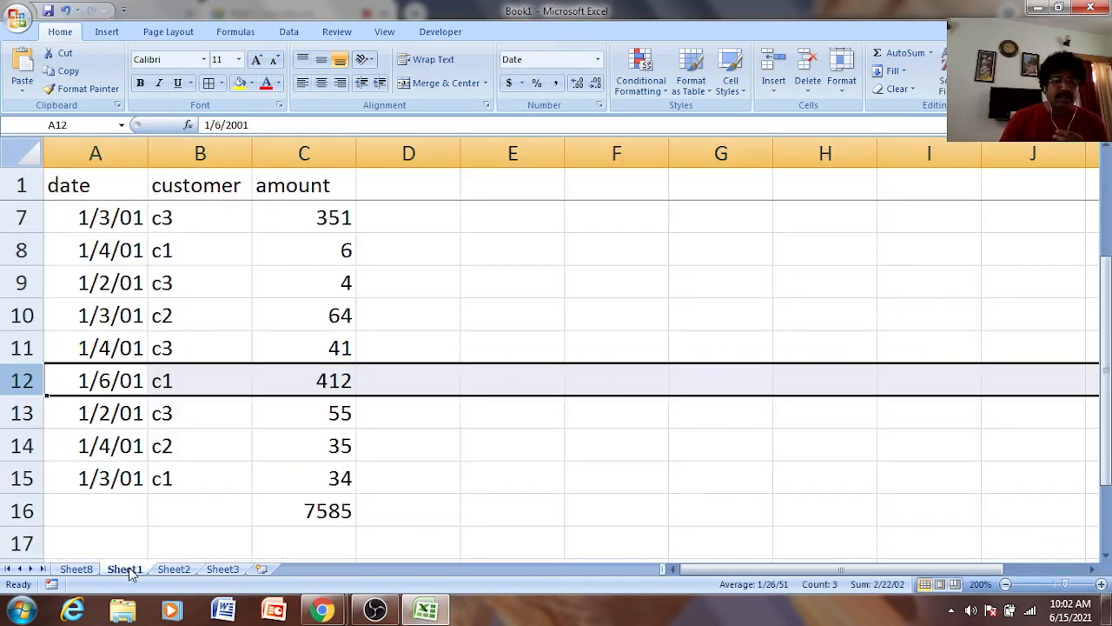
click(184, 383)
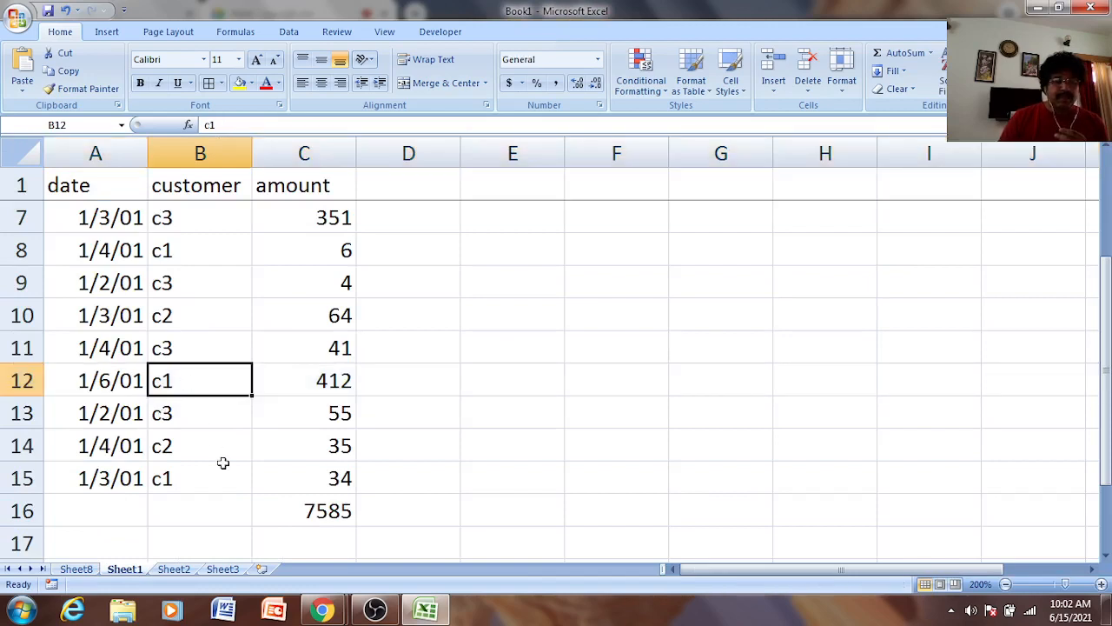
scroll(222, 462, up, 2)
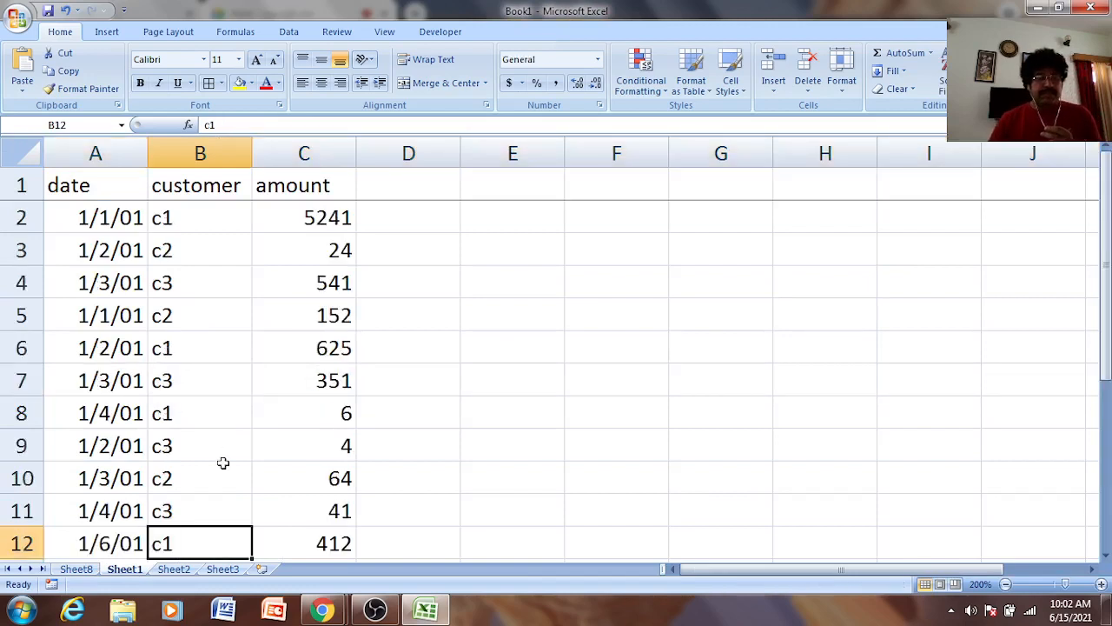
scroll(223, 462, down, 4)
scroll(223, 462, up, 4)
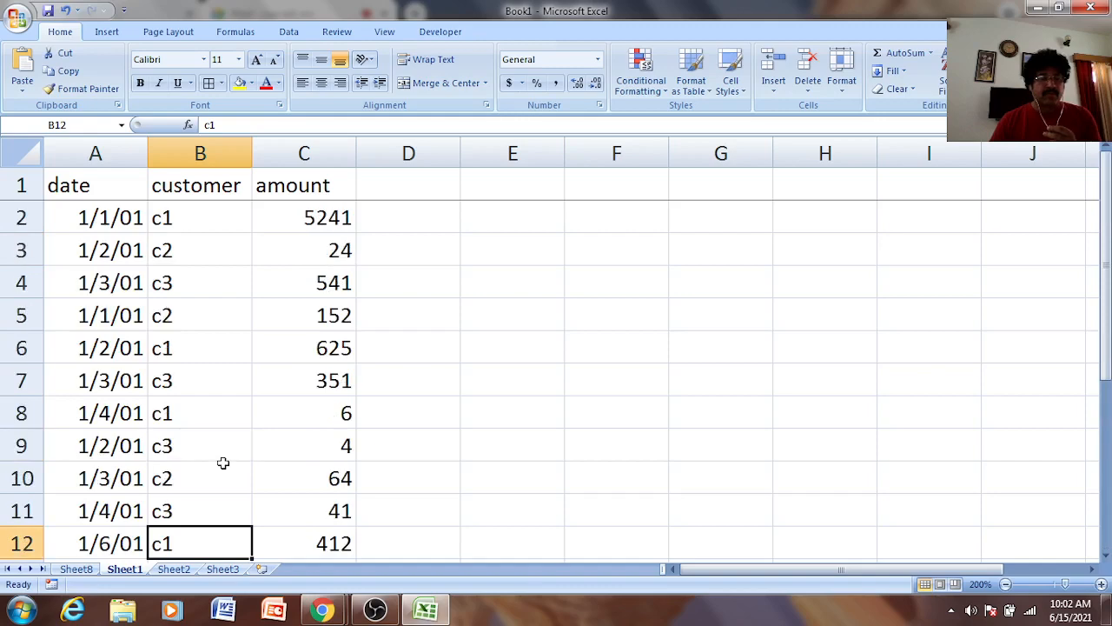
click(76, 570)
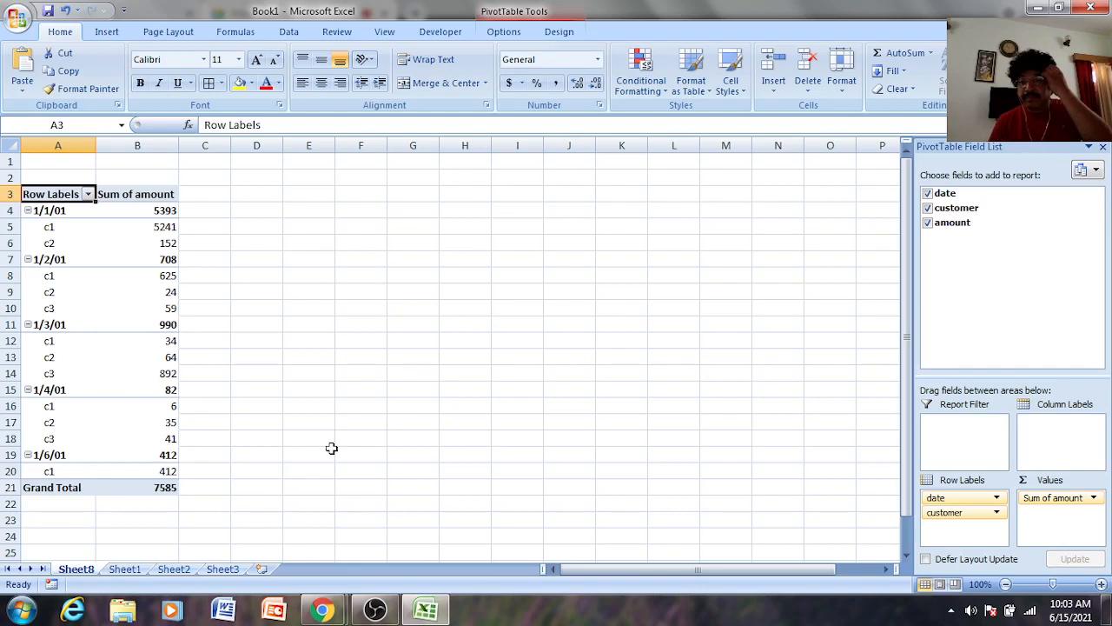
click(1093, 498)
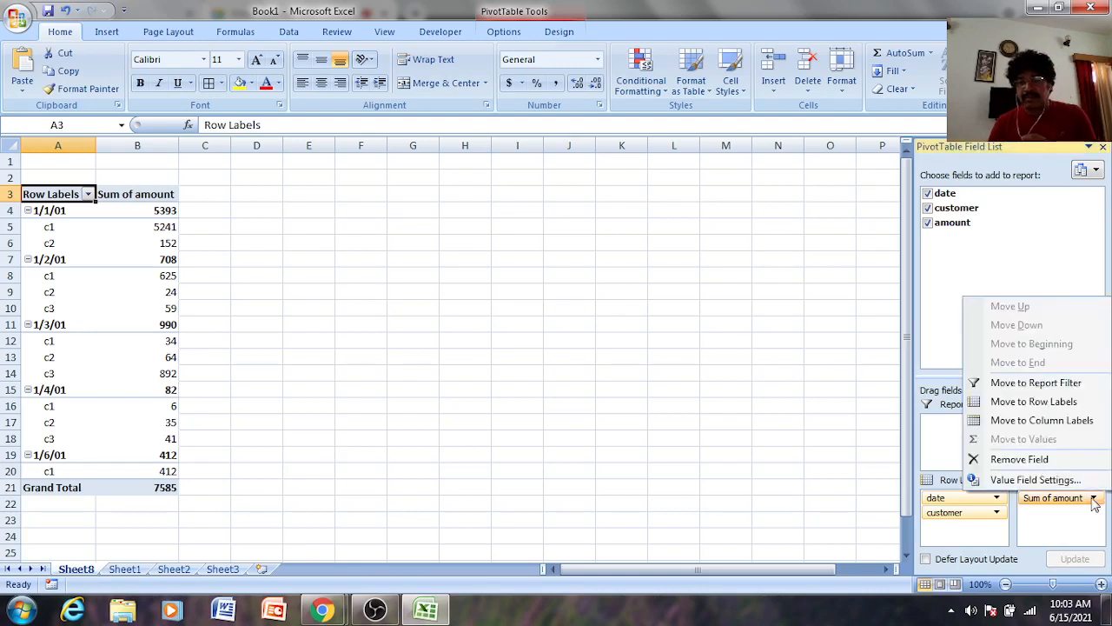
click(1073, 536)
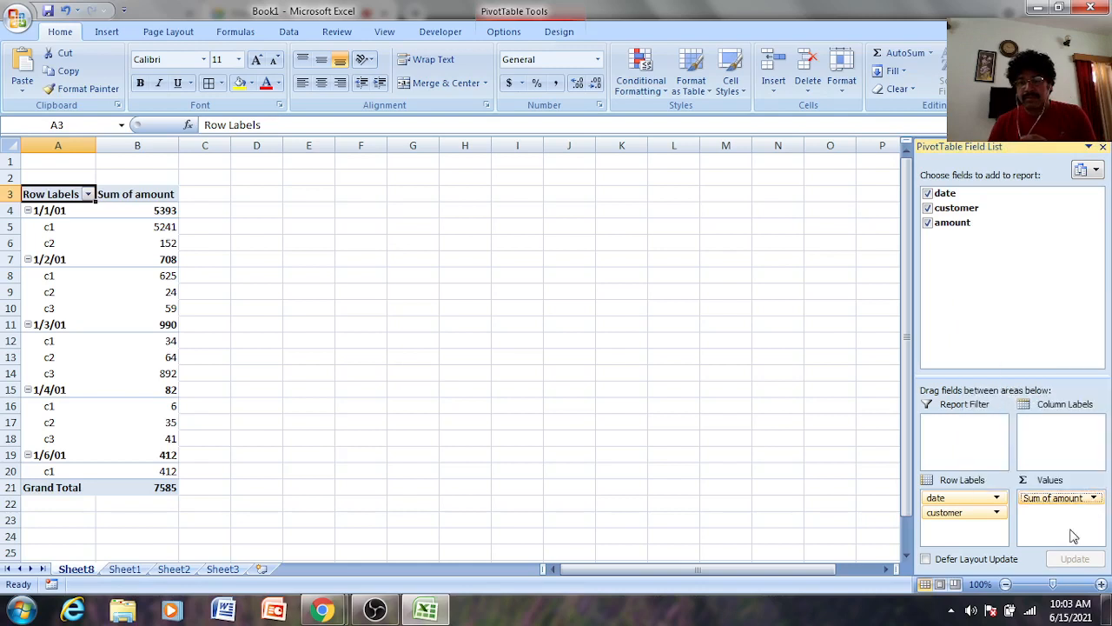
click(998, 514)
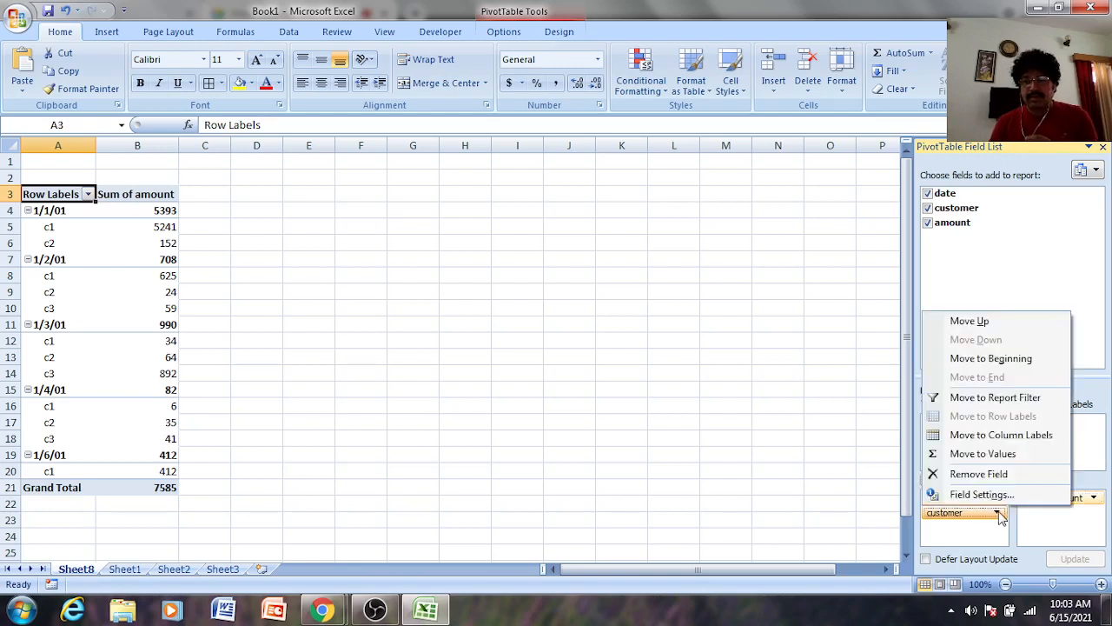
click(999, 515)
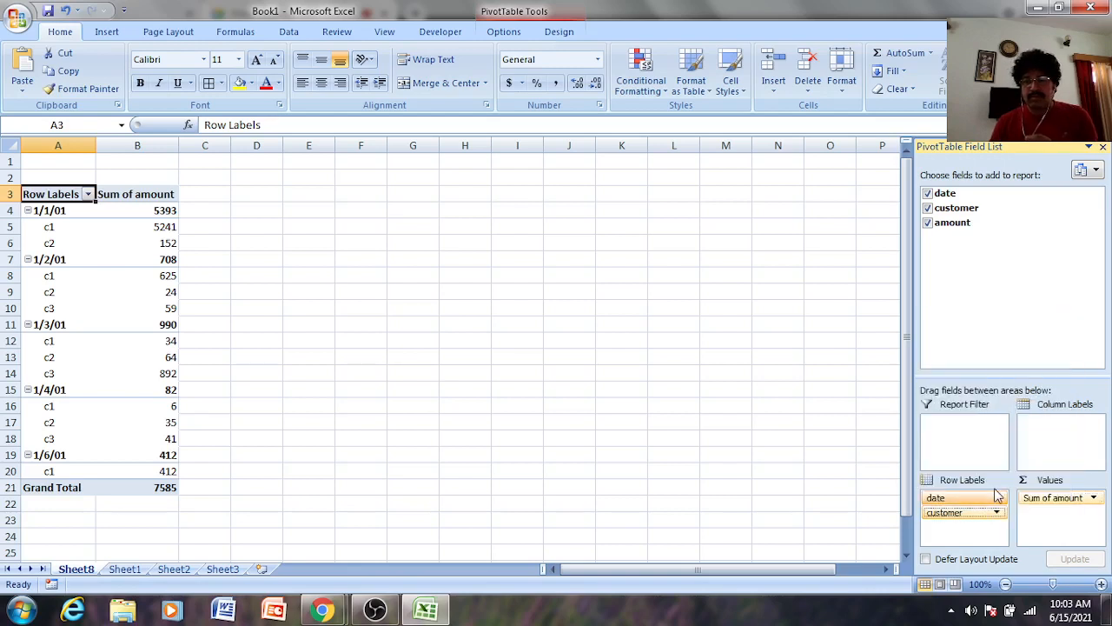
click(998, 499)
click(1050, 532)
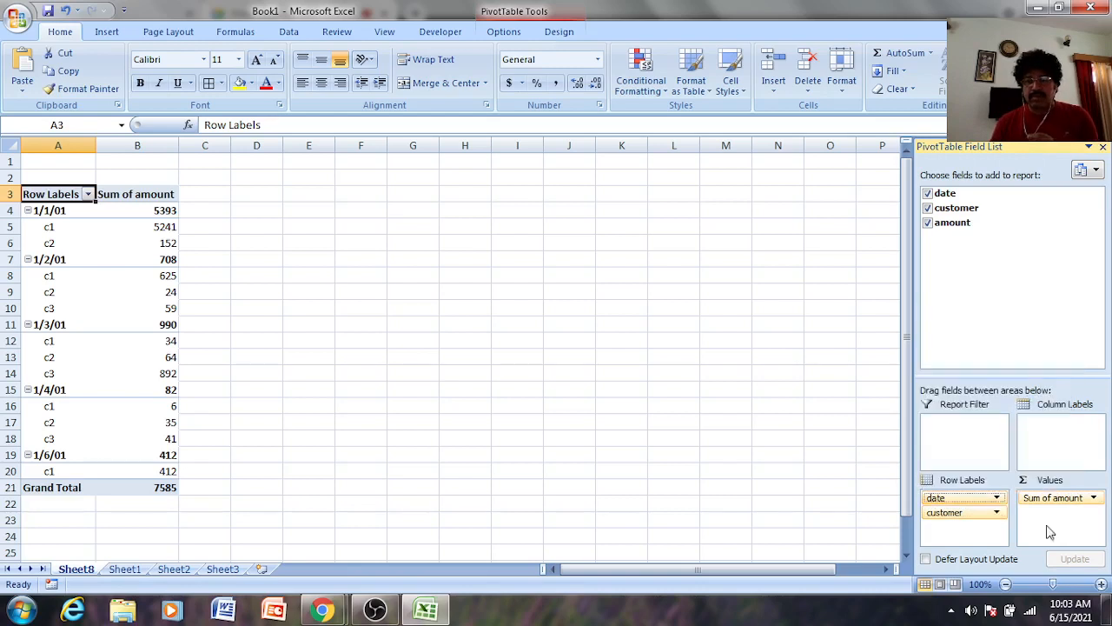
Take the date field out of the PivotTable report and add it again beneath customer in the row labels
click(929, 194)
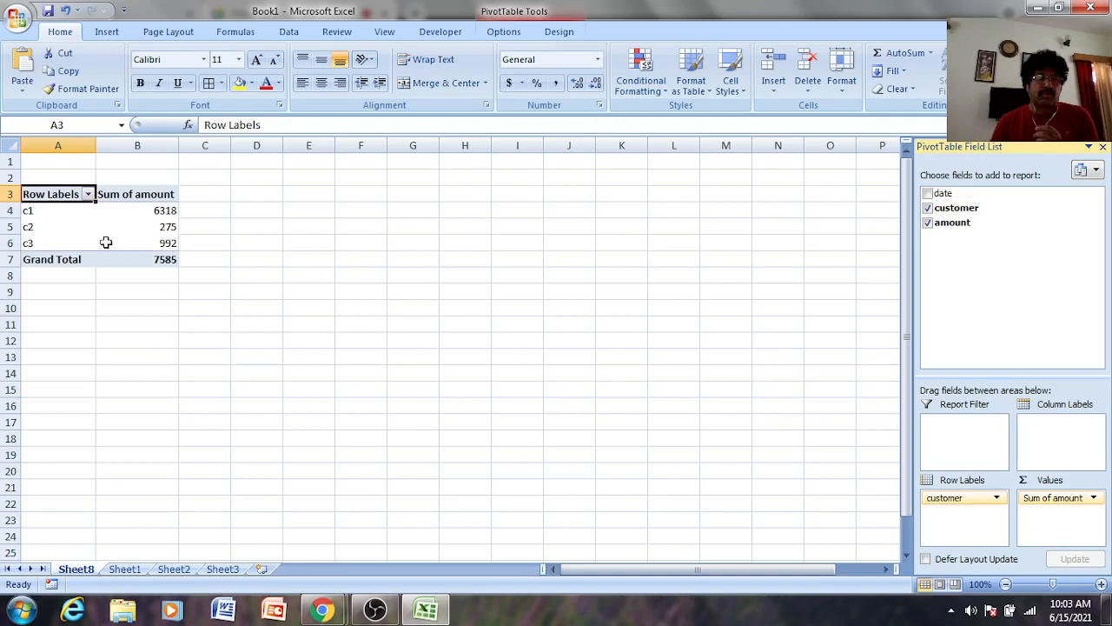
click(928, 194)
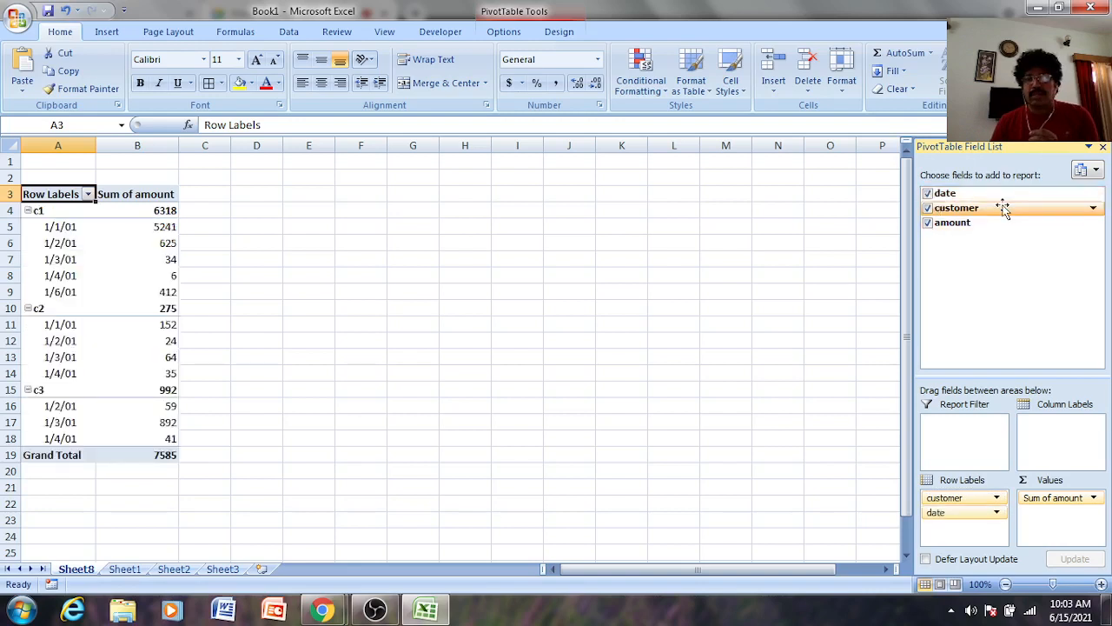
With amount taken out of the report, move customer below date in the row labels, and add amount back as the value
click(929, 222)
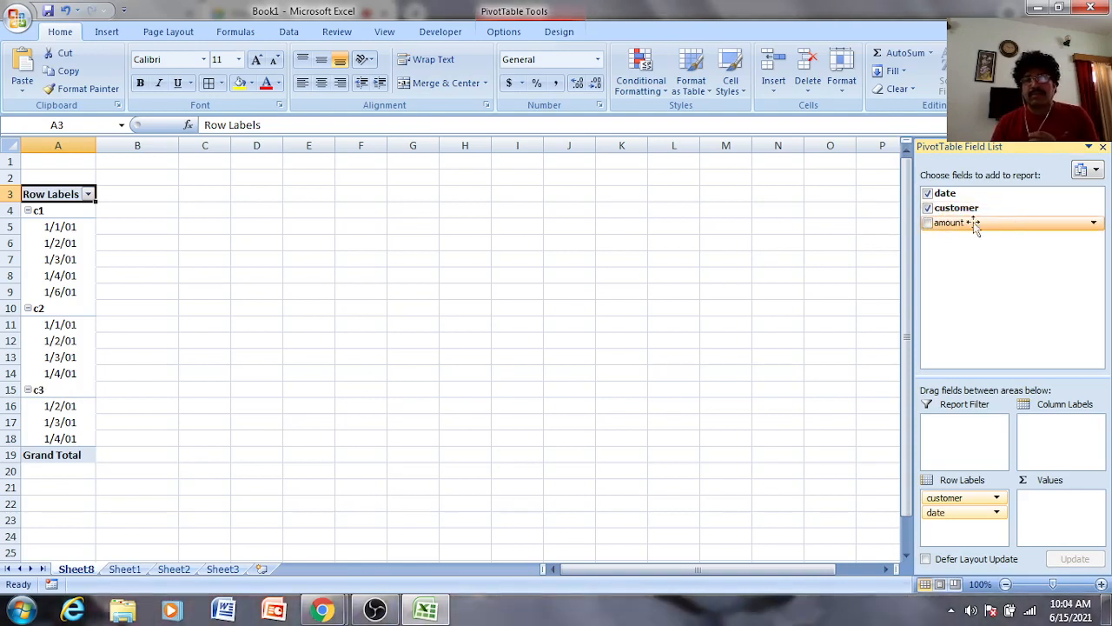
click(998, 502)
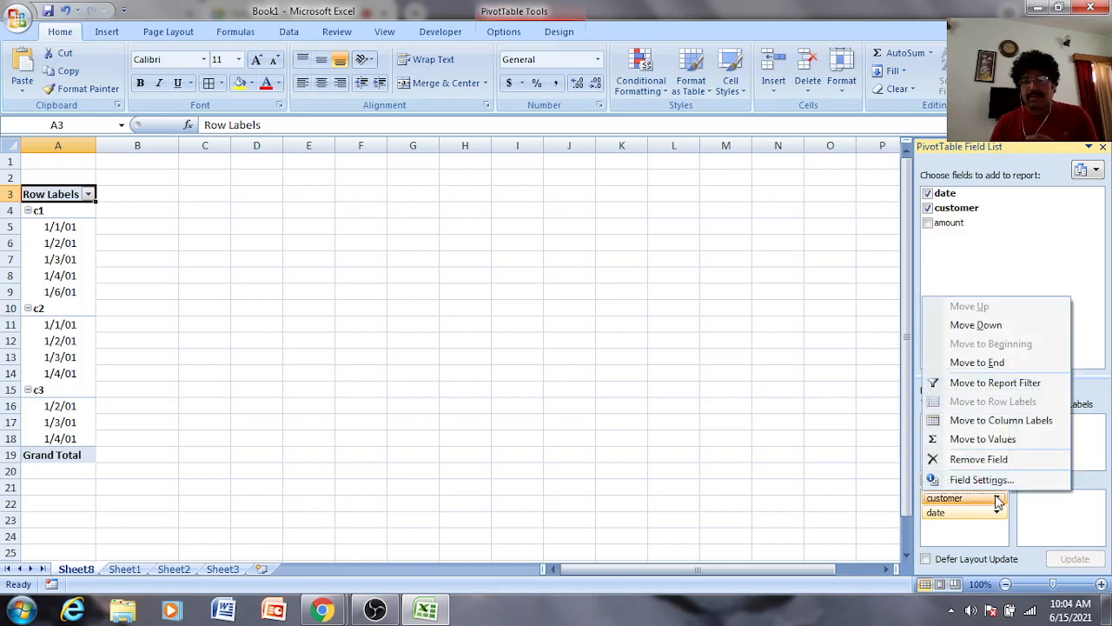
click(986, 326)
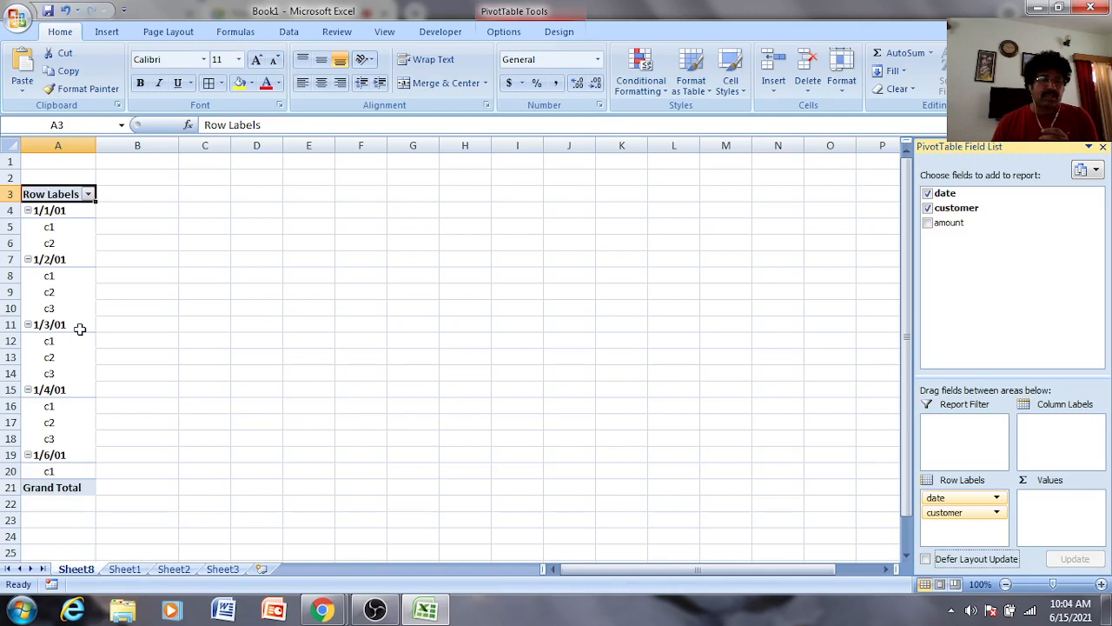
click(928, 224)
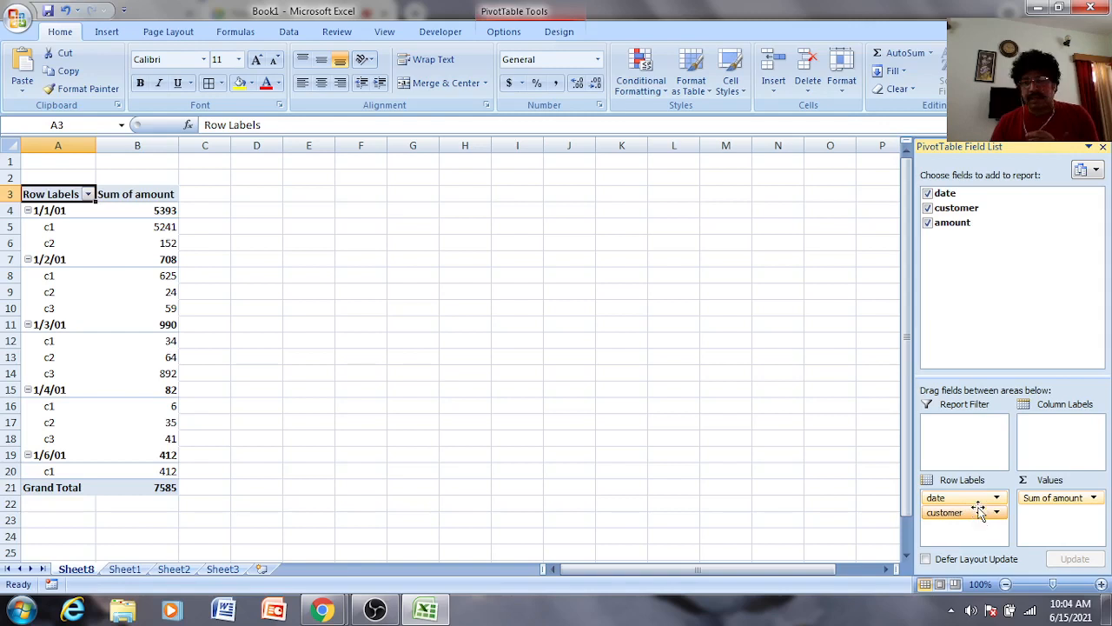
click(1094, 499)
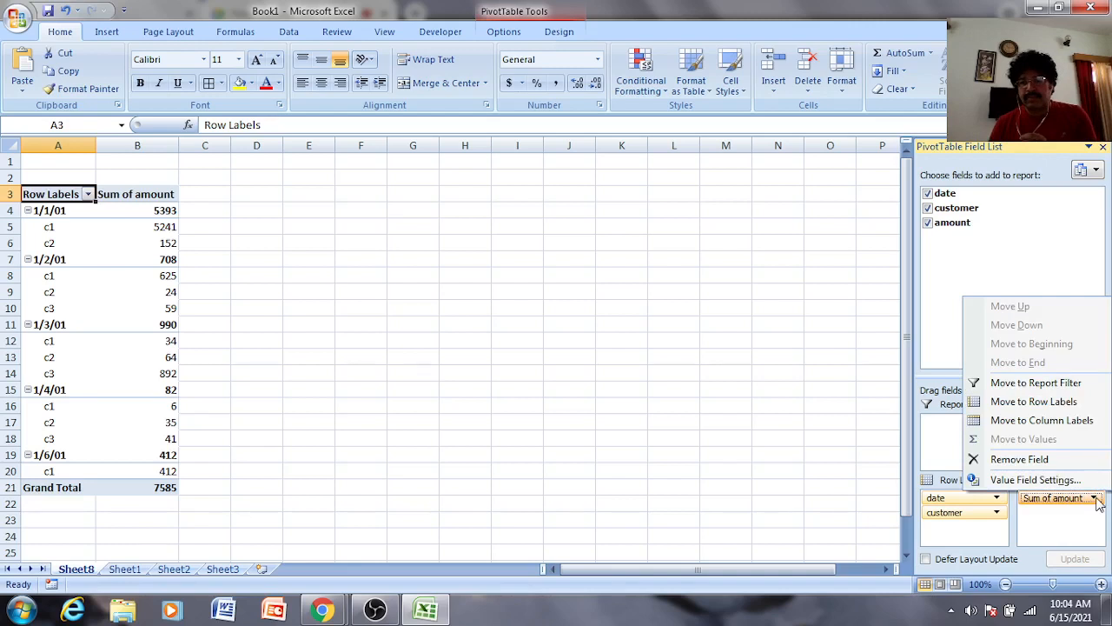
click(1096, 499)
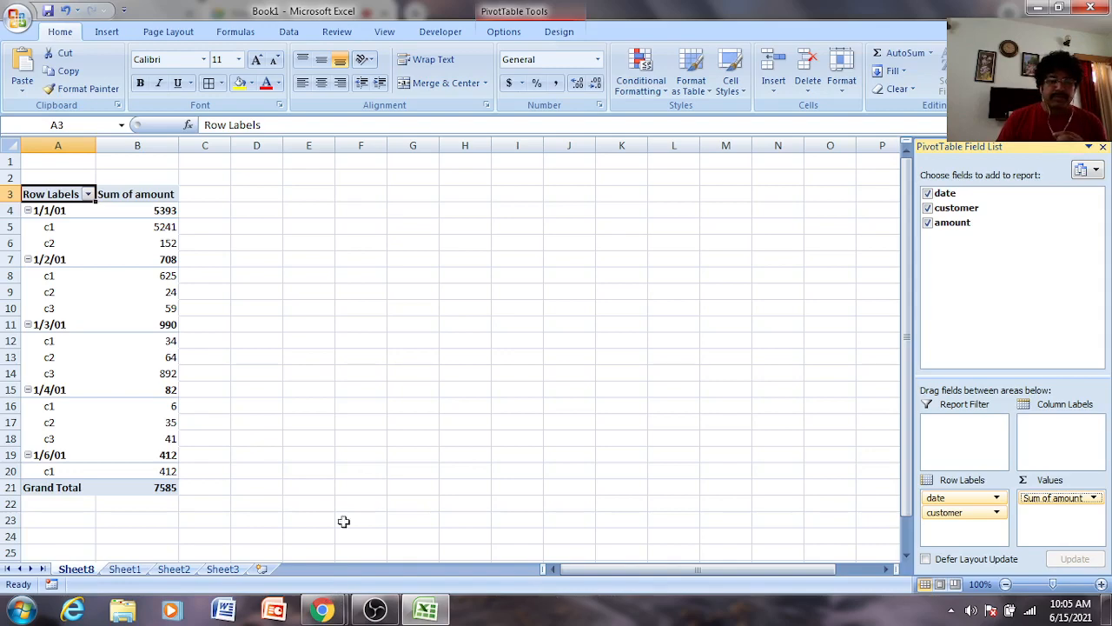
Delete the empty worksheets Sheet2 and Sheet3 from the workbook
click(125, 572)
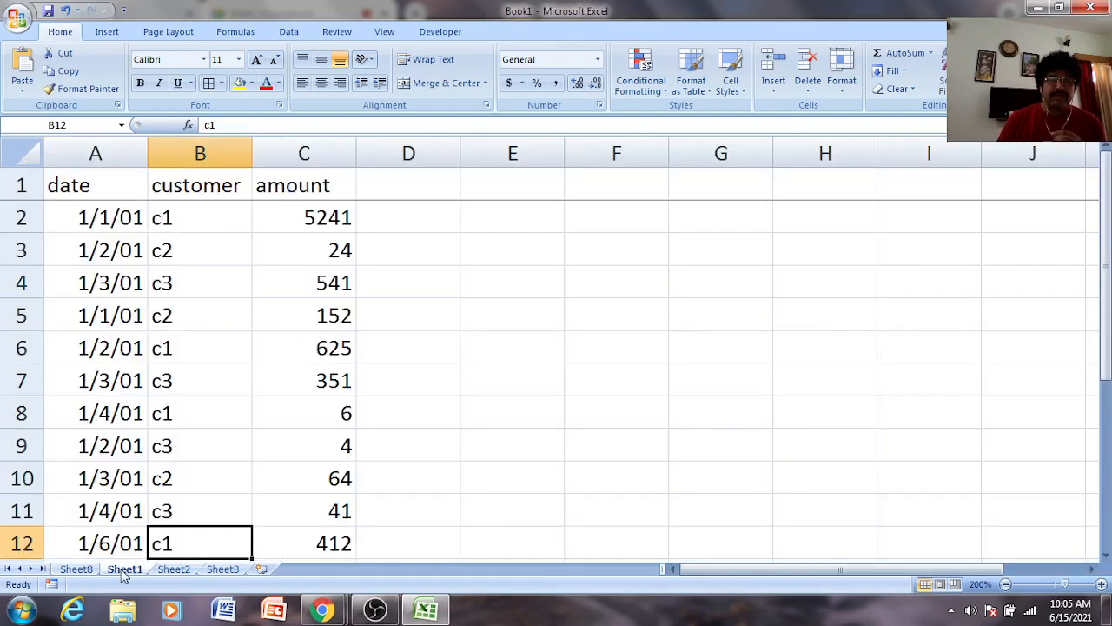
click(174, 570)
right_click(174, 572)
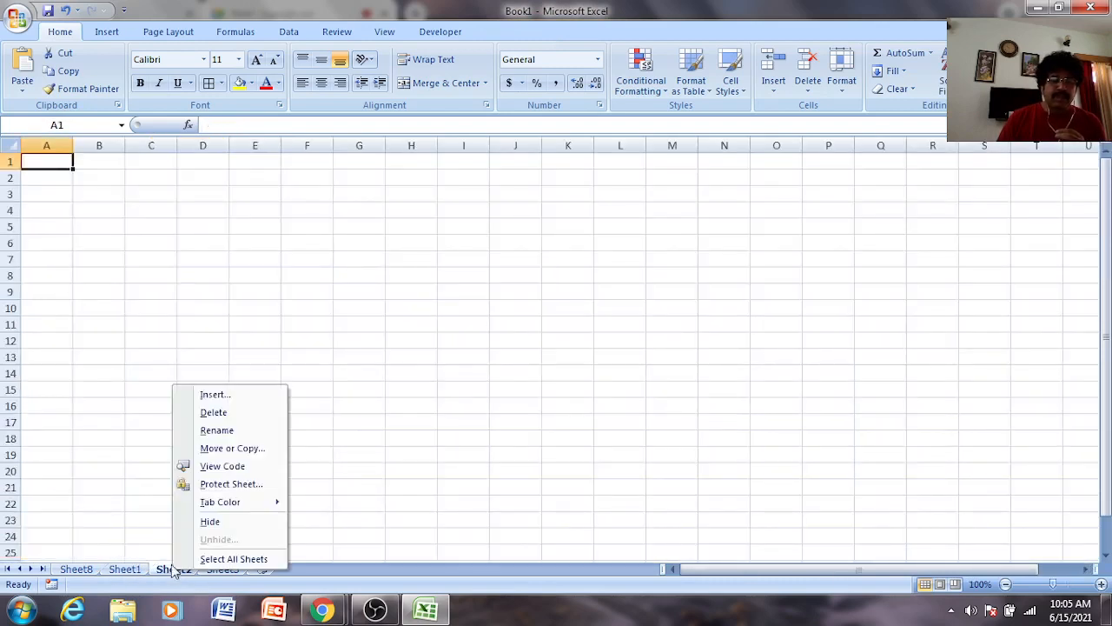
click(219, 412)
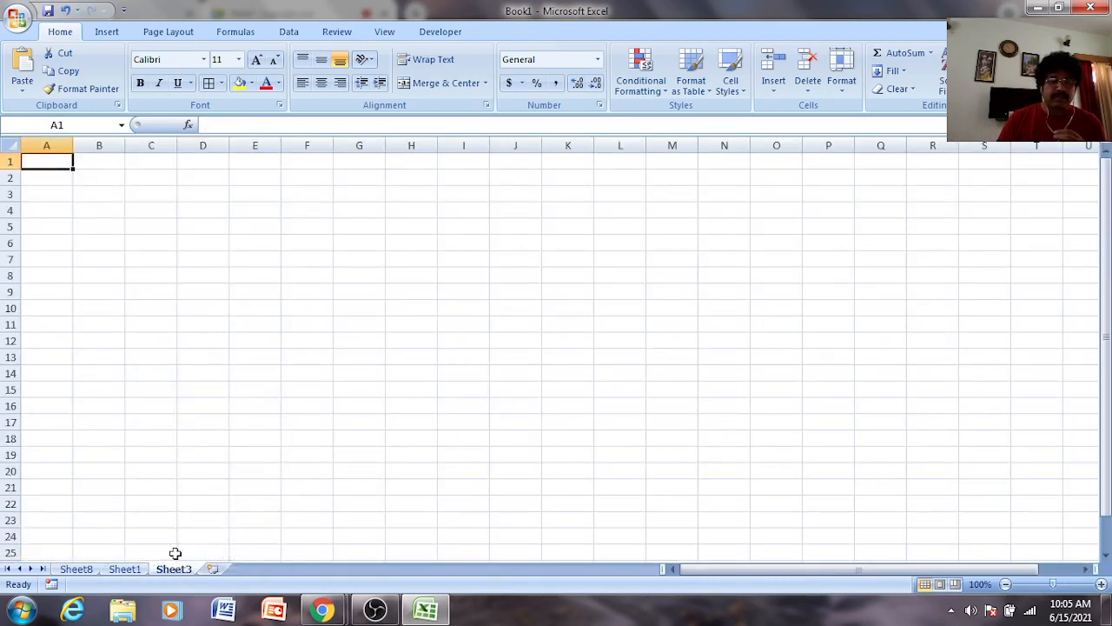
right_click(175, 570)
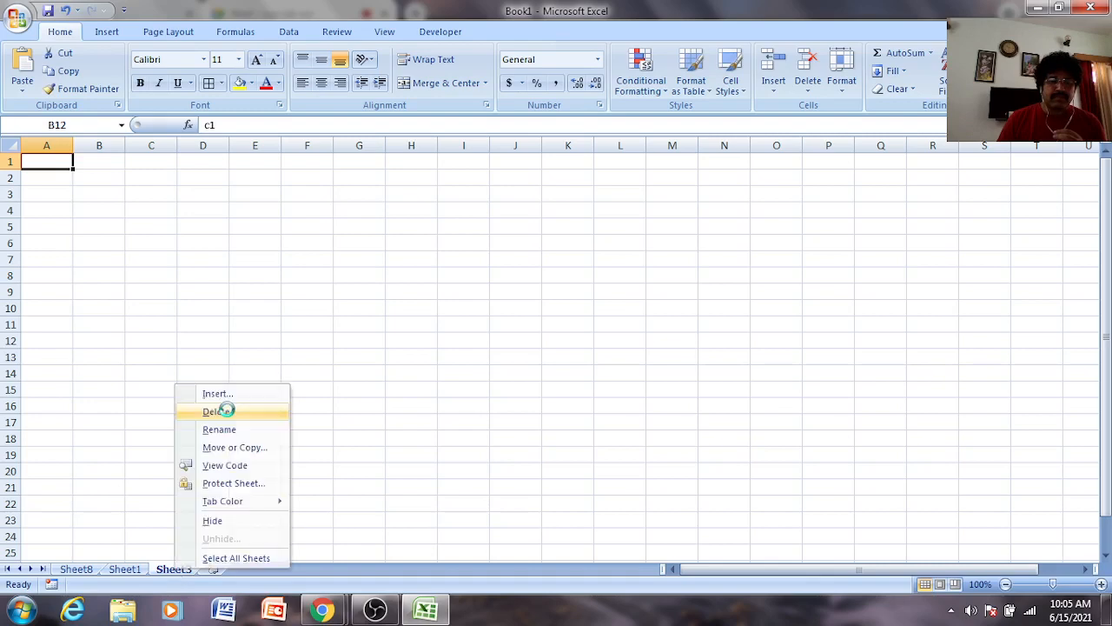
click(219, 411)
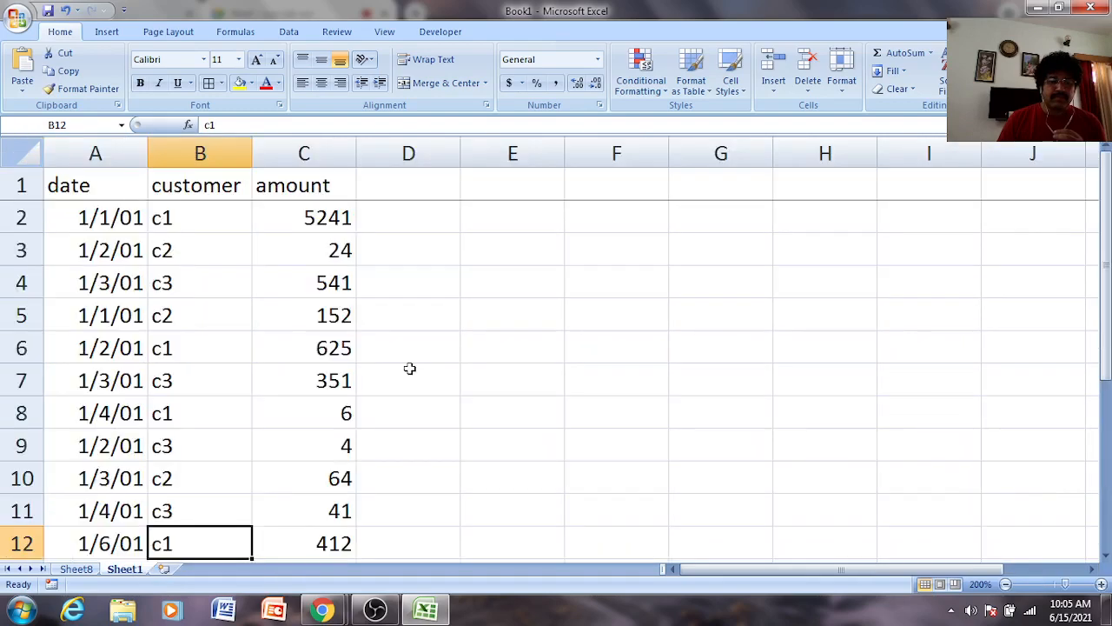
Compare the PivotTable's grand total on Sheet8 with the total beneath the amount column on Sheet1
click(77, 569)
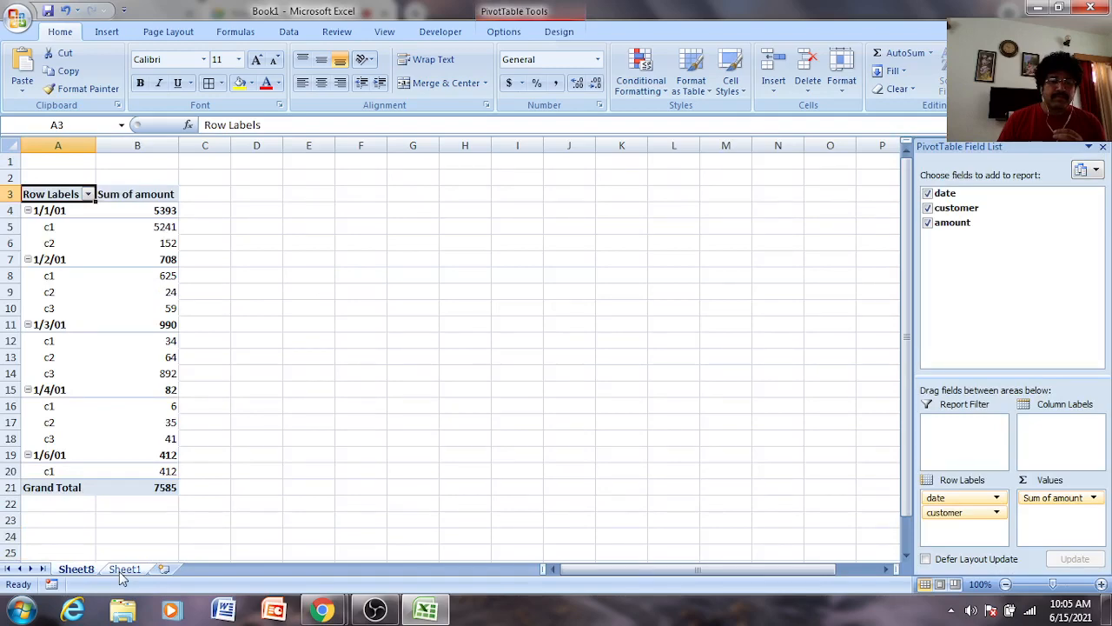
click(125, 569)
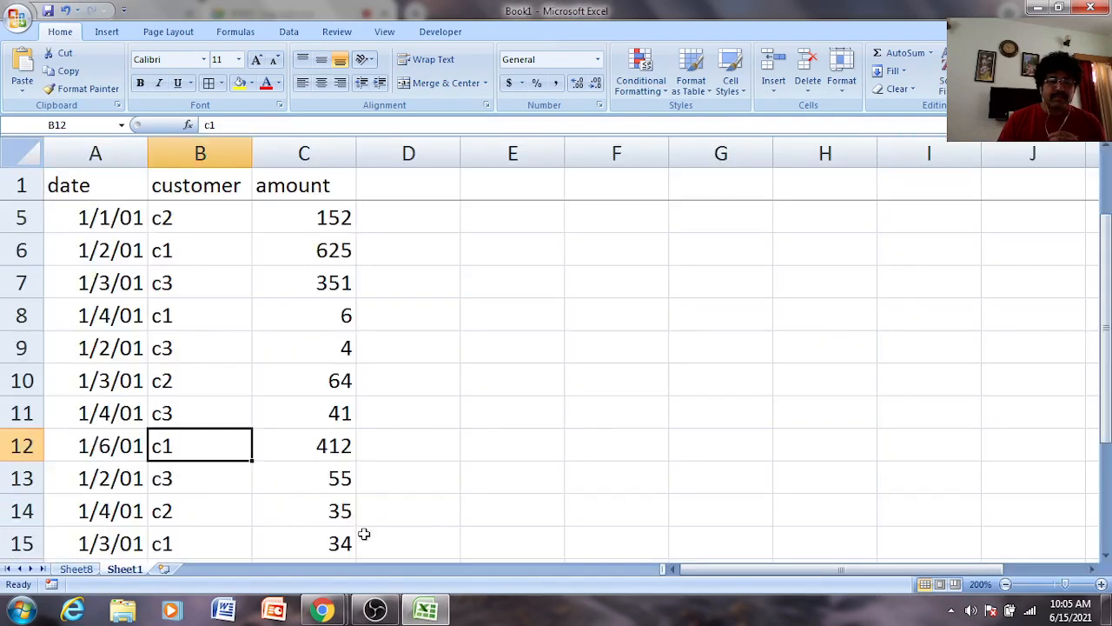
click(348, 541)
scroll(591, 314, down, 3)
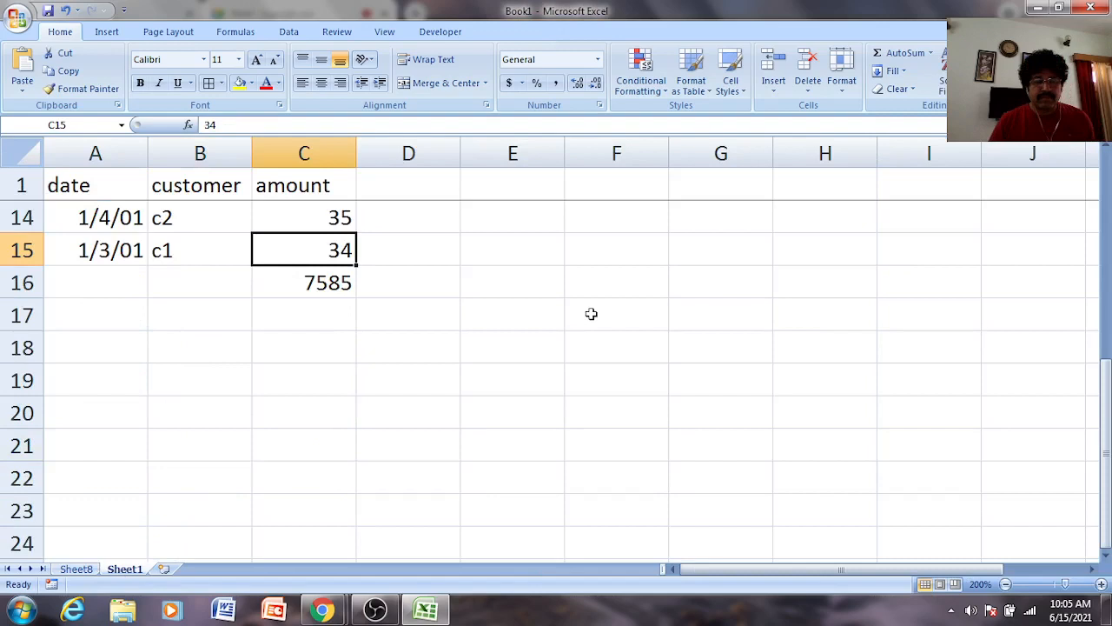
Close the Book1 workbook and discard its unsaved changes
click(1105, 8)
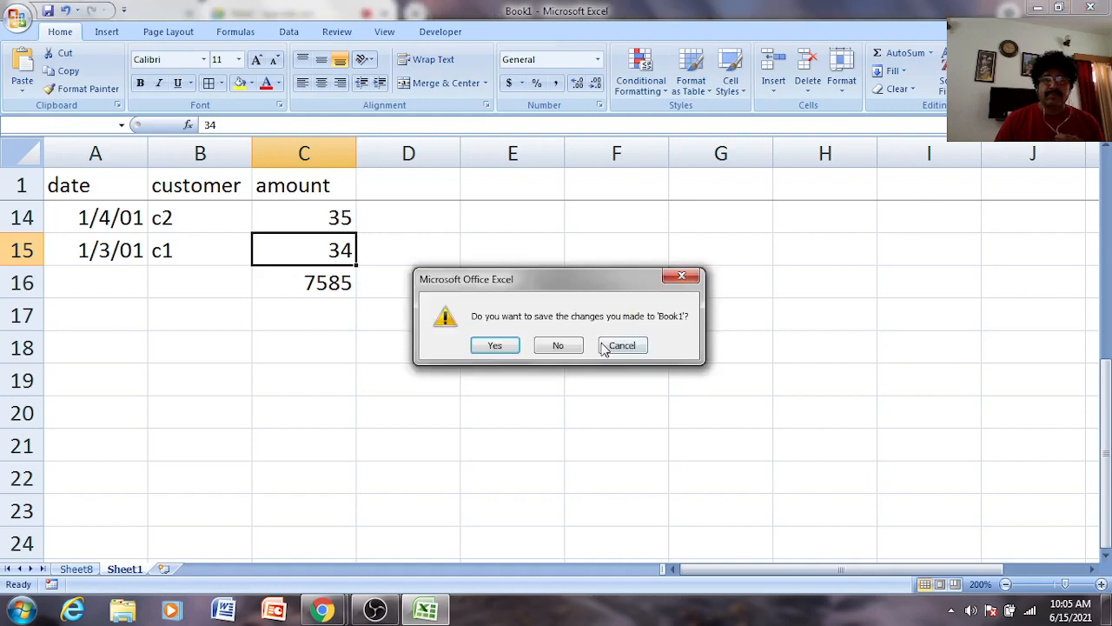
click(559, 346)
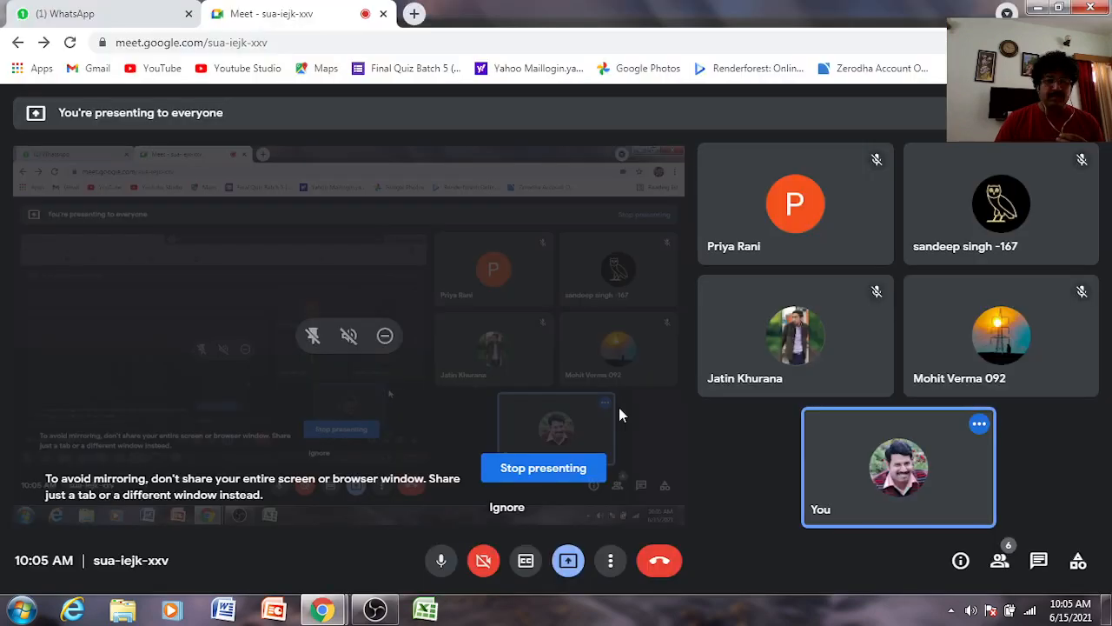
Leave the Google Meet call to finish the online class
mouse_move(375, 609)
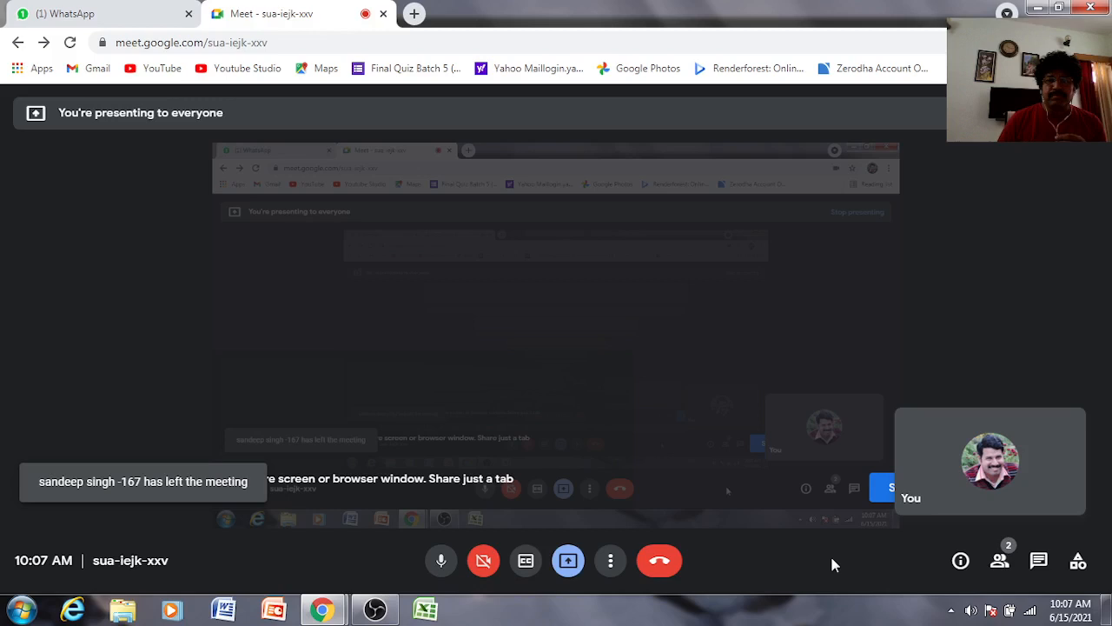
click(660, 561)
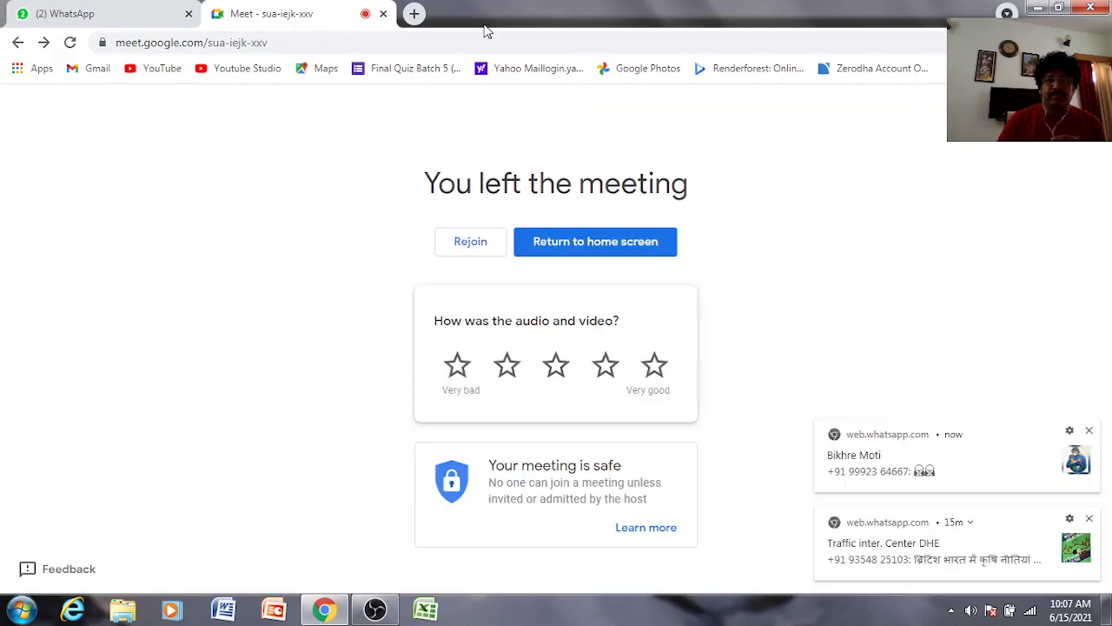